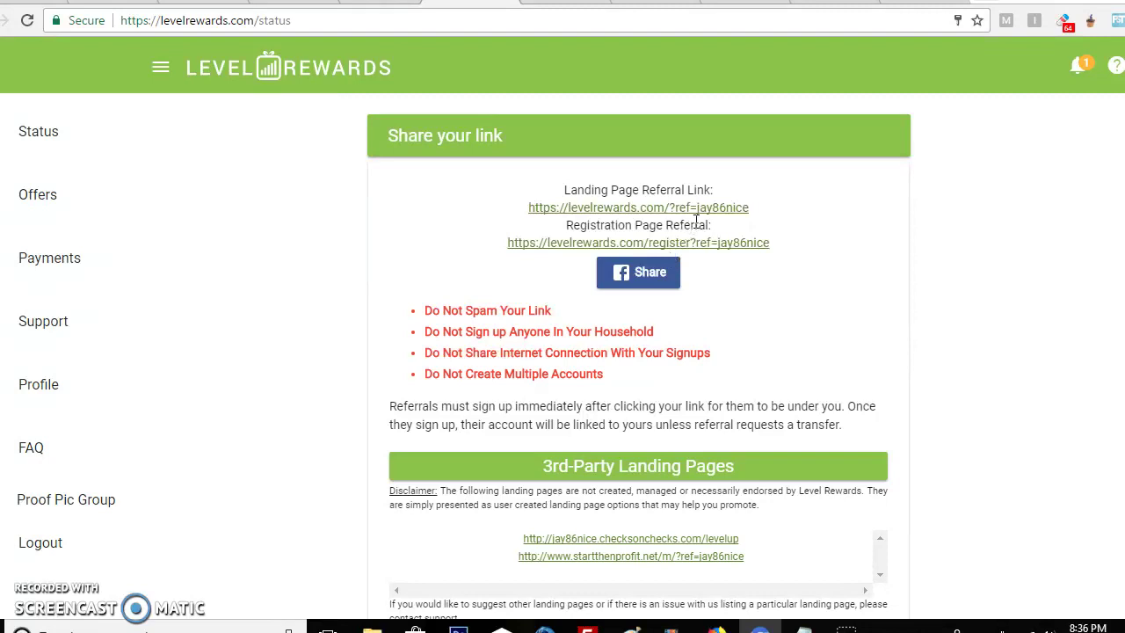
- Open the Landing Page Referral Link in a new tab and switch to the Level Rewards welcome page
{"action": "scroll", "coordinate": [982, 398], "scroll_direction": "down", "scroll_amount": 3}
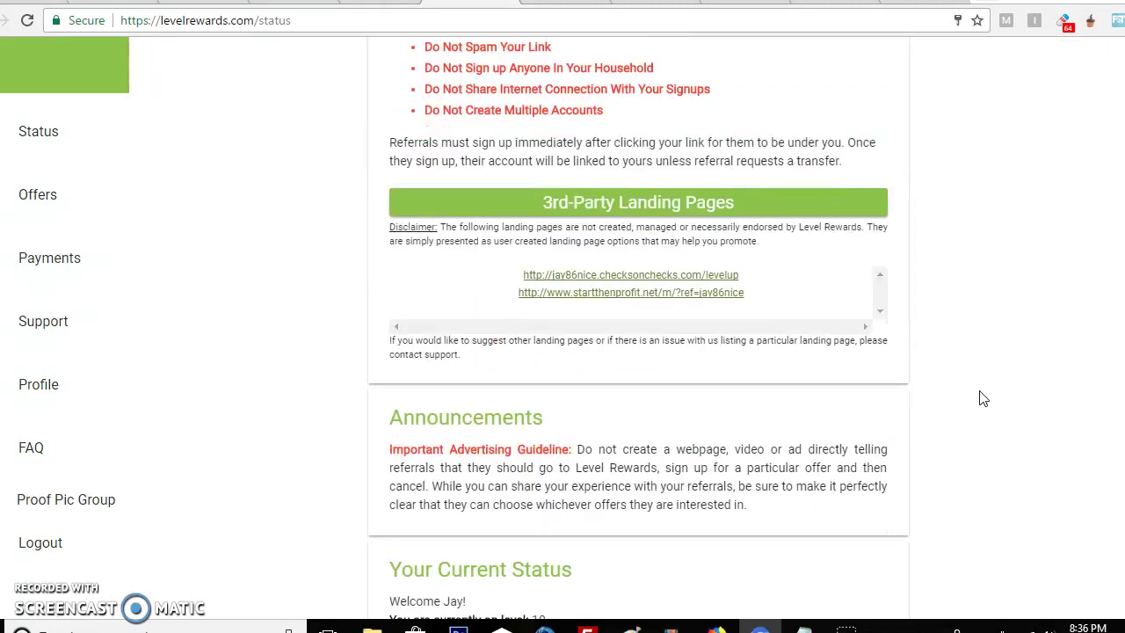
{"action": "scroll", "coordinate": [981, 399], "scroll_direction": "up", "scroll_amount": 3}
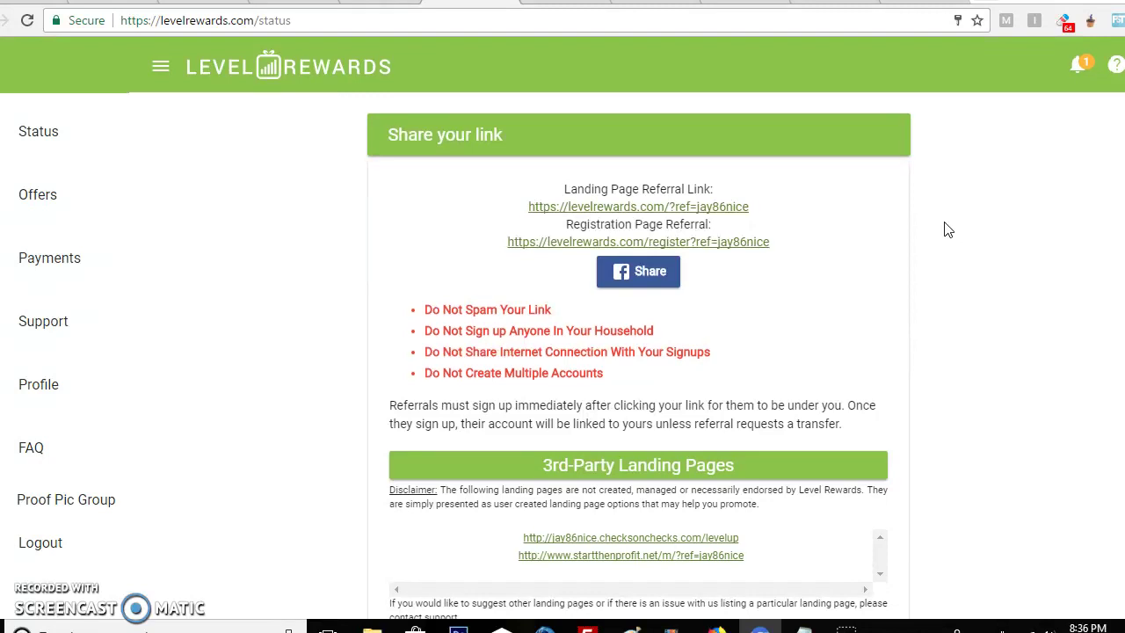
{"action": "scroll", "coordinate": [947, 229], "scroll_direction": "down", "scroll_amount": 2}
{"action": "scroll", "coordinate": [948, 229], "scroll_direction": "up", "scroll_amount": 2}
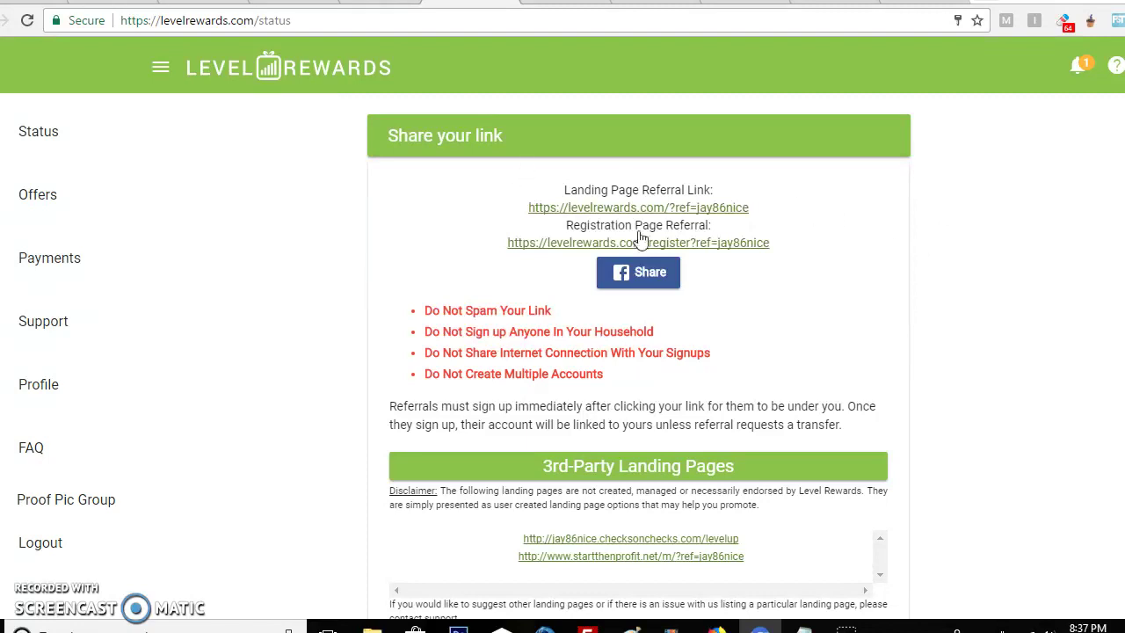
{"action": "right_click", "coordinate": [726, 207]}
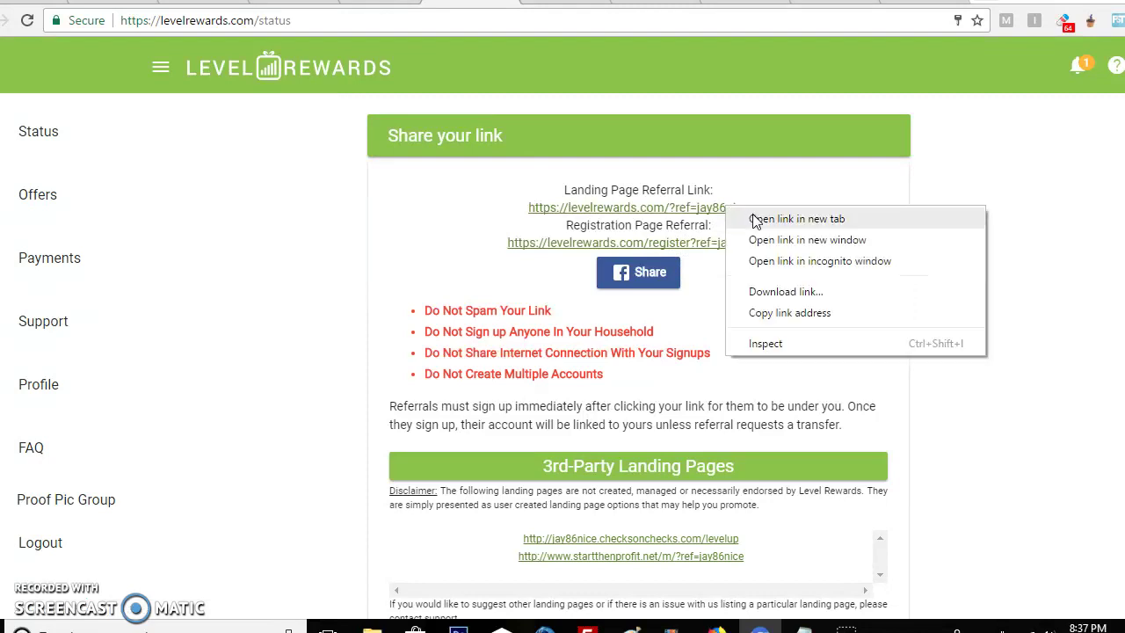
{"action": "left_click", "coordinate": [755, 219]}
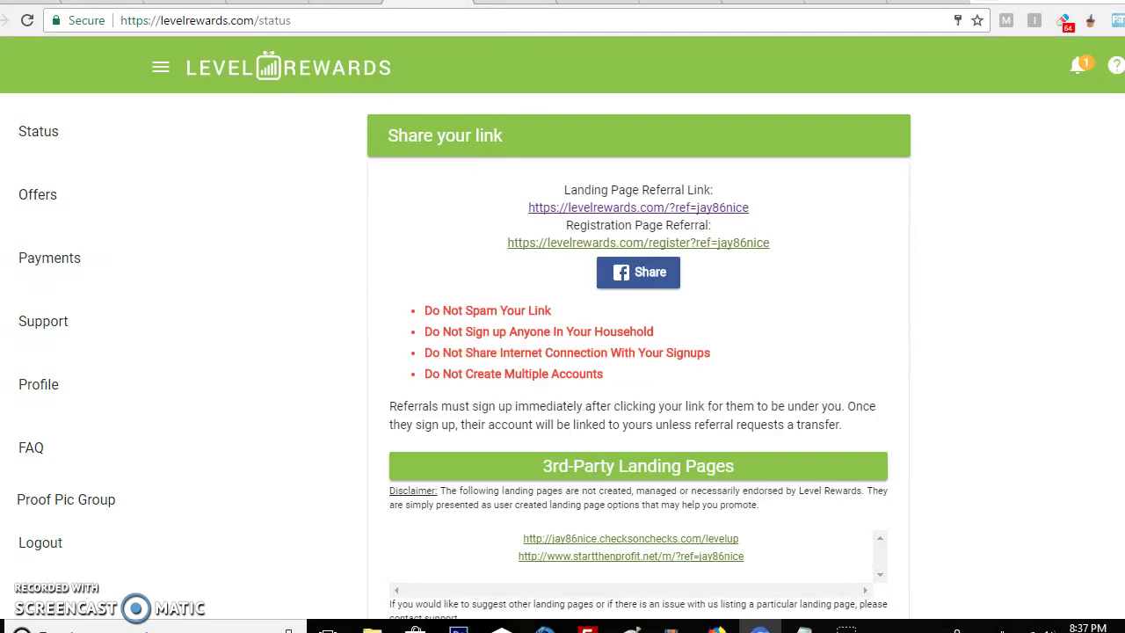
{"action": "key", "text": "ctrl+Tab"}
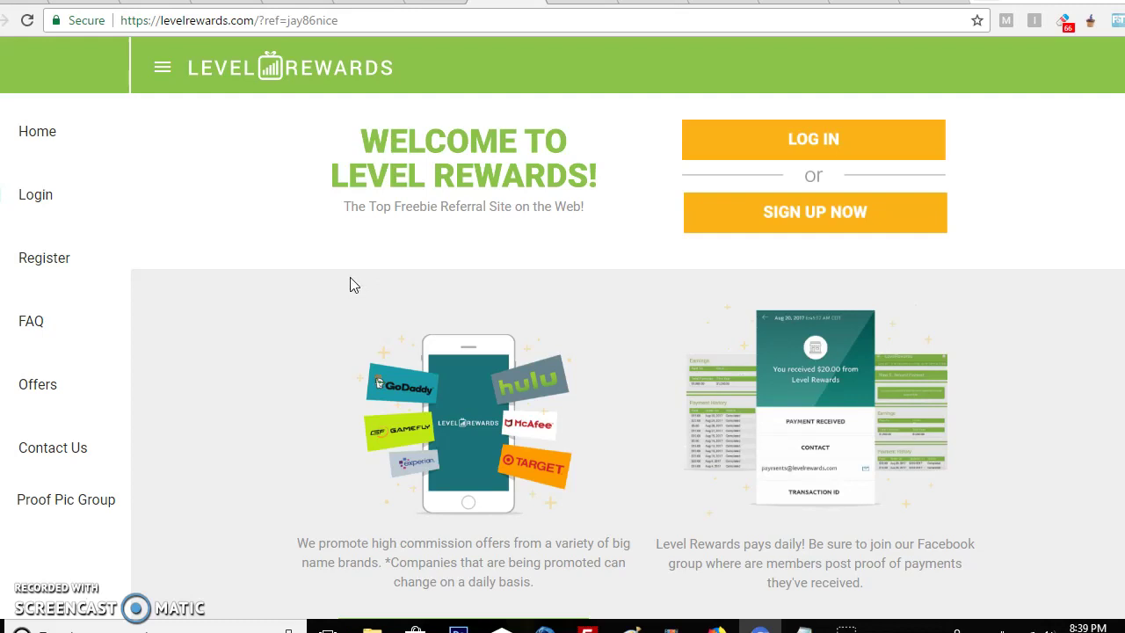
{"action": "scroll", "coordinate": [349, 284], "scroll_direction": "down", "scroll_amount": 2}
{"action": "scroll", "coordinate": [349, 284], "scroll_direction": "up", "scroll_amount": 2}
{"action": "left_click", "coordinate": [268, 20]}
{"action": "left_click", "coordinate": [370, 9]}
{"action": "key", "text": "BackSpace"}
{"action": "key", "text": "BackSpace"}
{"action": "key", "text": "BackSpace"}
{"action": "key", "text": "BackSpace"}
{"action": "key", "text": "BackSpace"}
{"action": "key", "text": "BackSpace"}
{"action": "key", "text": "BackSpace"}
{"action": "key", "text": "BackSpace"}
{"action": "key", "text": "BackSpace"}
{"action": "key", "text": "BackSpace"}
{"action": "key", "text": "BackSpace"}
{"action": "key", "text": "BackSpace"}
{"action": "key", "text": "BackSpace"}
{"action": "key", "text": "BackSpace"}
{"action": "key", "text": "BackSpace"}
{"action": "key", "text": "Return"}
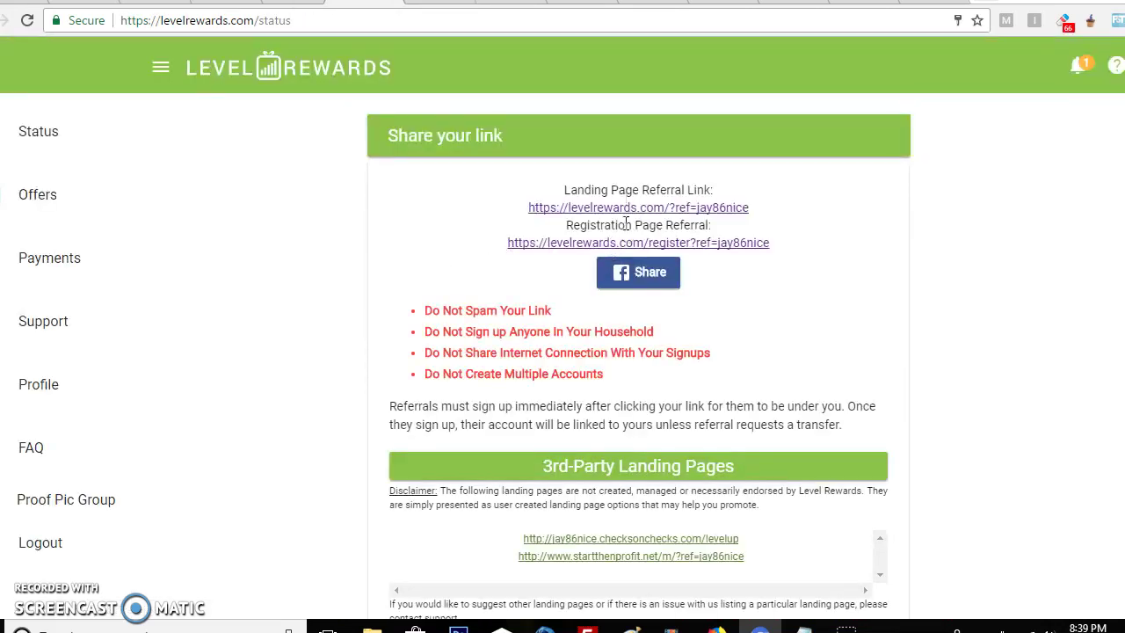
{"action": "key", "text": "alt+Left"}
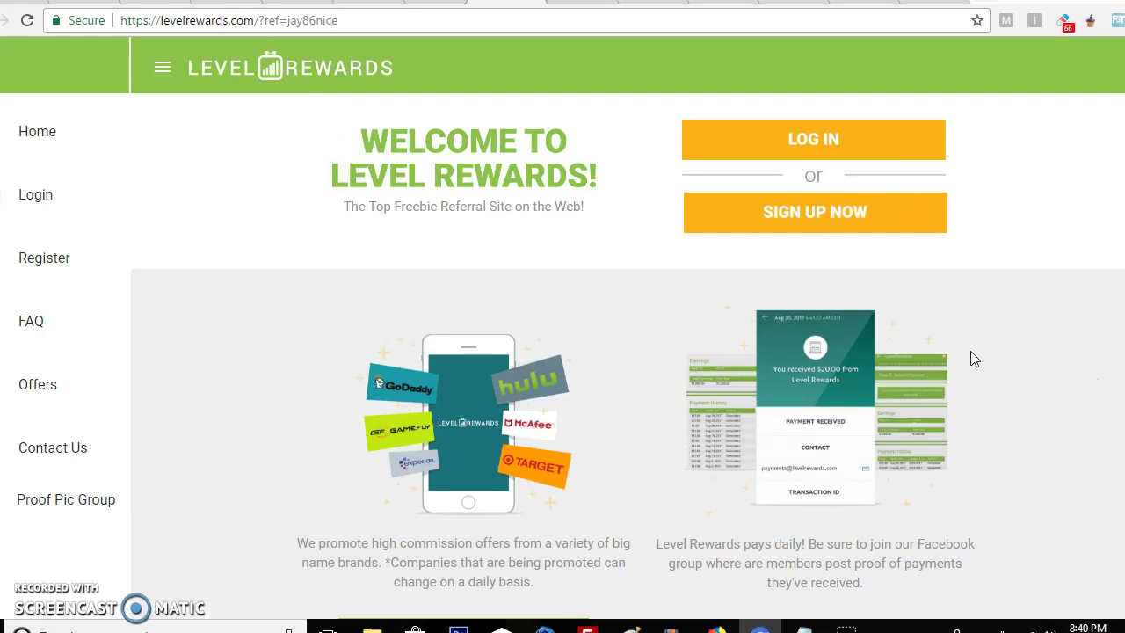
{"action": "scroll", "coordinate": [1043, 333], "scroll_direction": "down", "scroll_amount": 1}
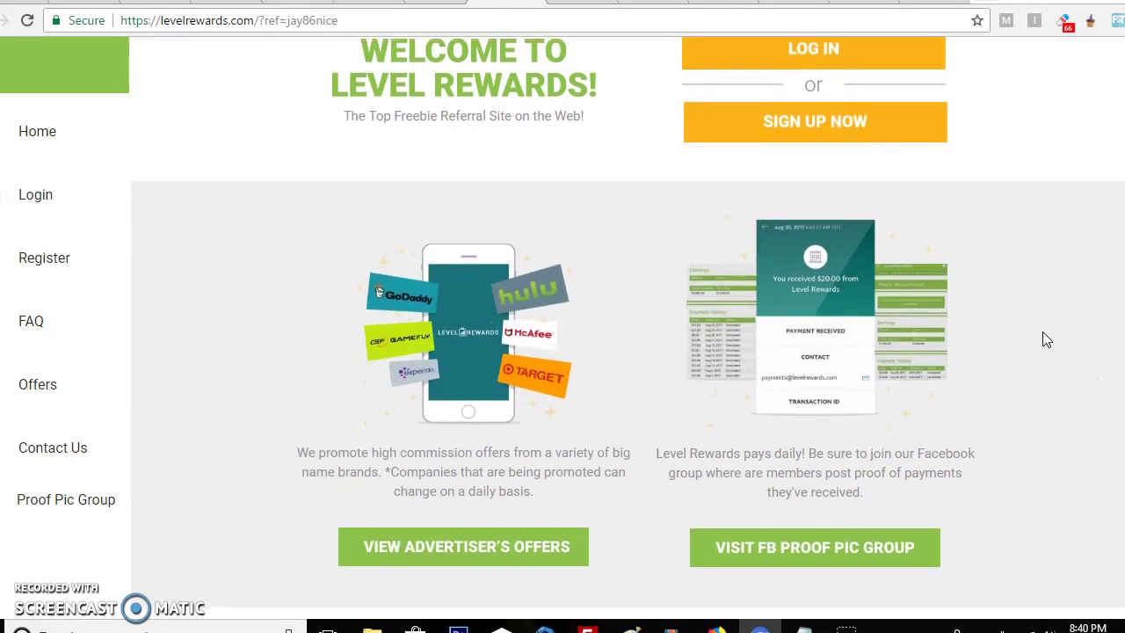
{"action": "scroll", "coordinate": [1043, 332], "scroll_direction": "down", "scroll_amount": 1}
{"action": "scroll", "coordinate": [1043, 332], "scroll_direction": "up", "scroll_amount": 2}
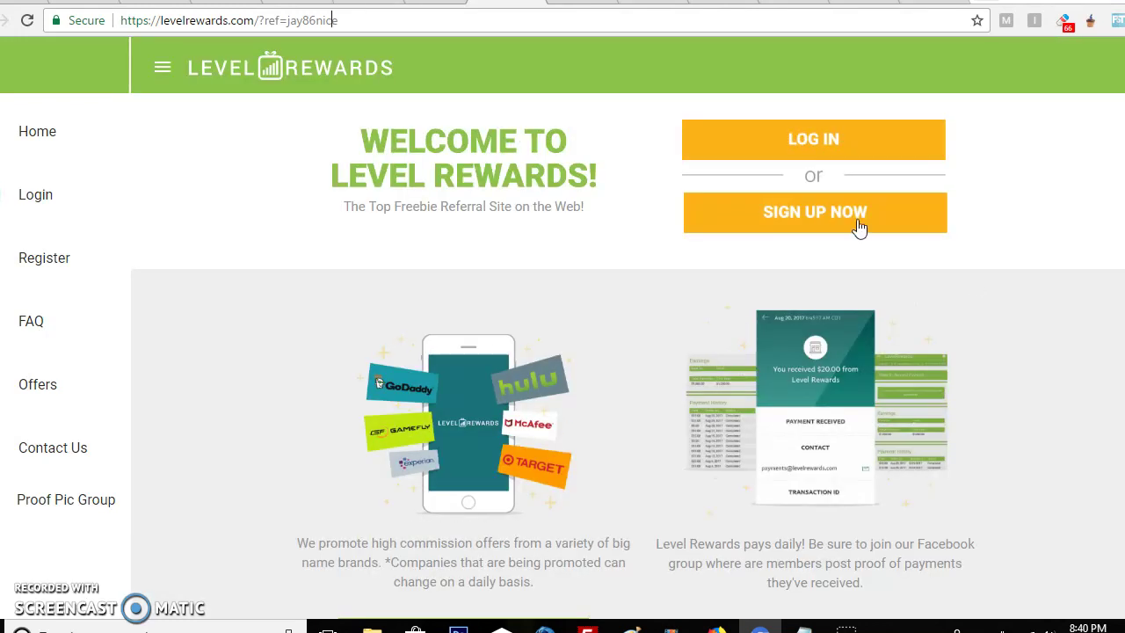
{"action": "scroll", "coordinate": [975, 325], "scroll_direction": "down", "scroll_amount": 3}
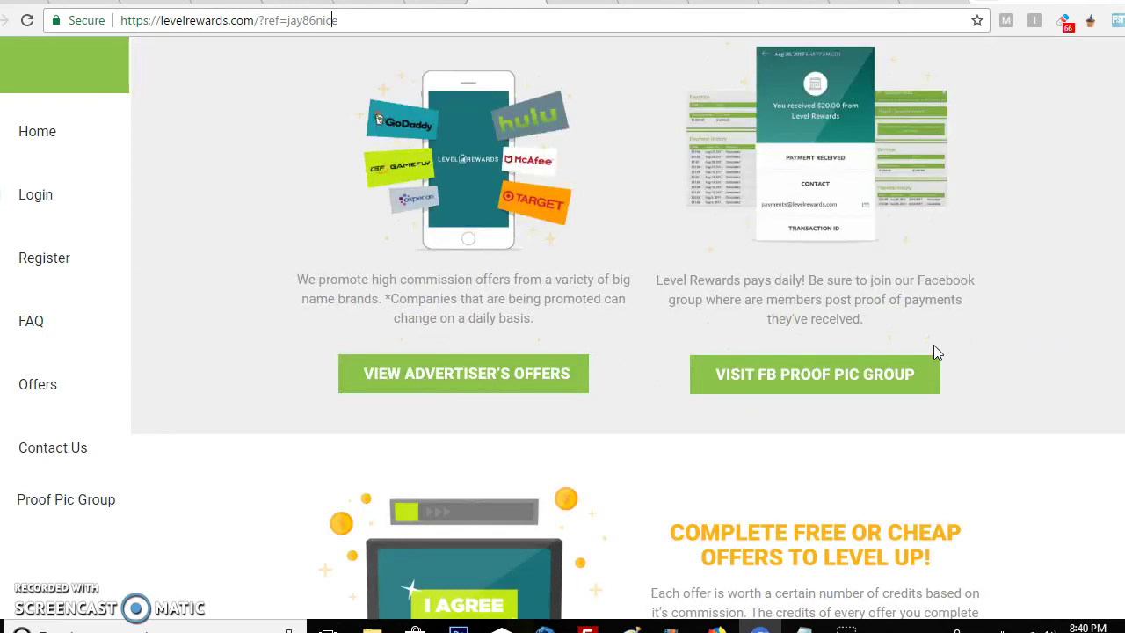
{"action": "scroll", "coordinate": [1022, 311], "scroll_direction": "down", "scroll_amount": 1}
{"action": "scroll", "coordinate": [1020, 312], "scroll_direction": "down", "scroll_amount": 2}
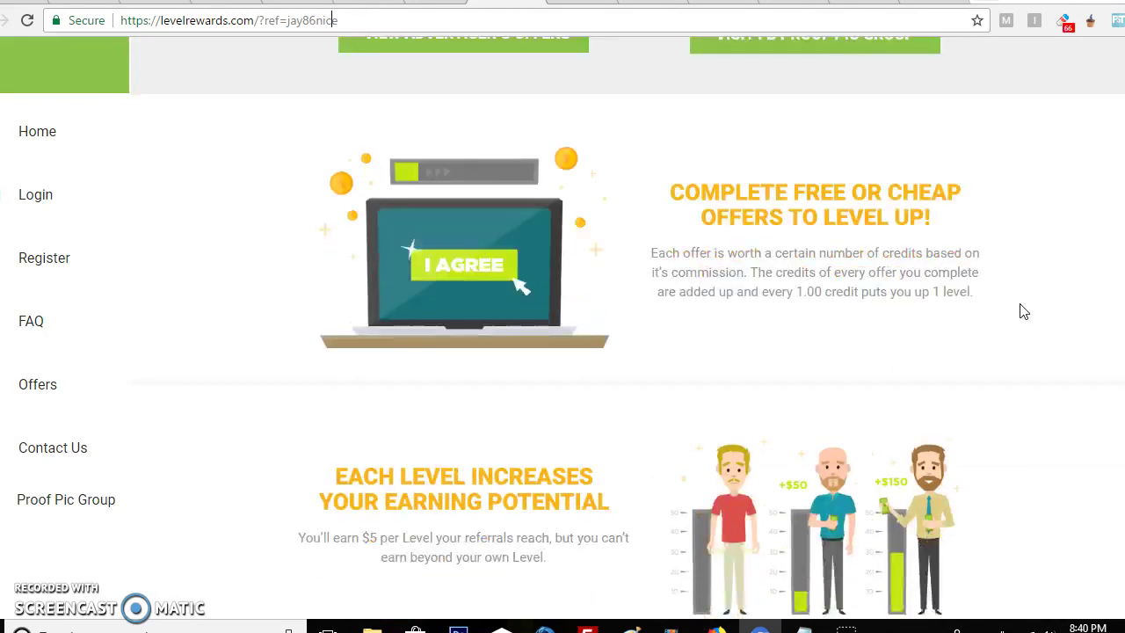
{"action": "scroll", "coordinate": [572, 358], "scroll_direction": "down", "scroll_amount": 1}
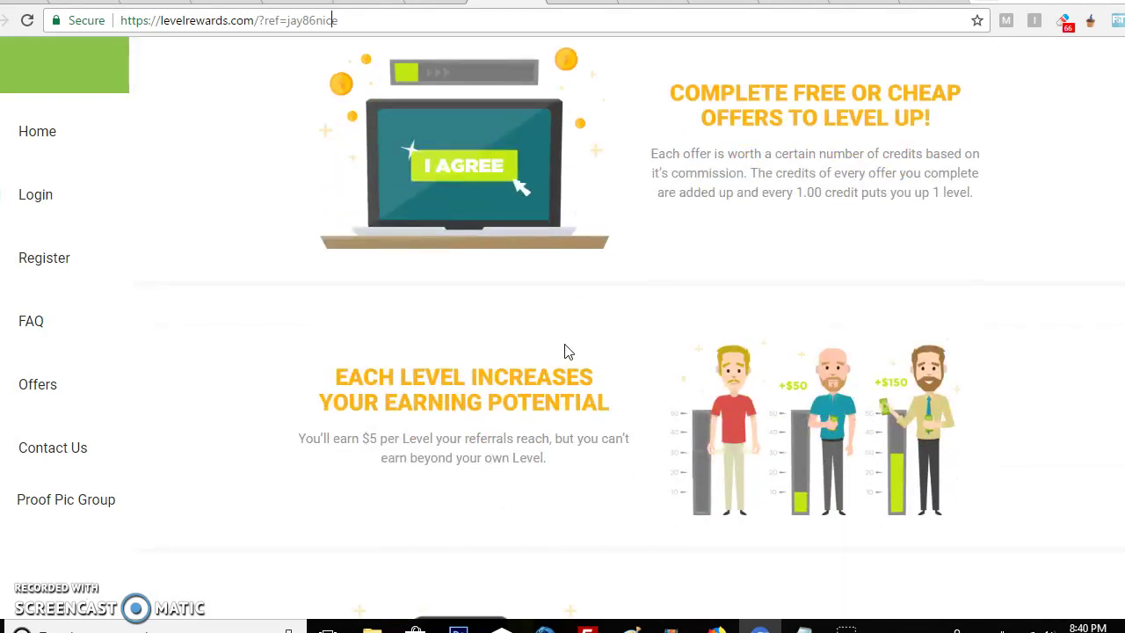
{"action": "scroll", "coordinate": [567, 356], "scroll_direction": "down", "scroll_amount": 3}
{"action": "scroll", "coordinate": [567, 351], "scroll_direction": "down", "scroll_amount": 2}
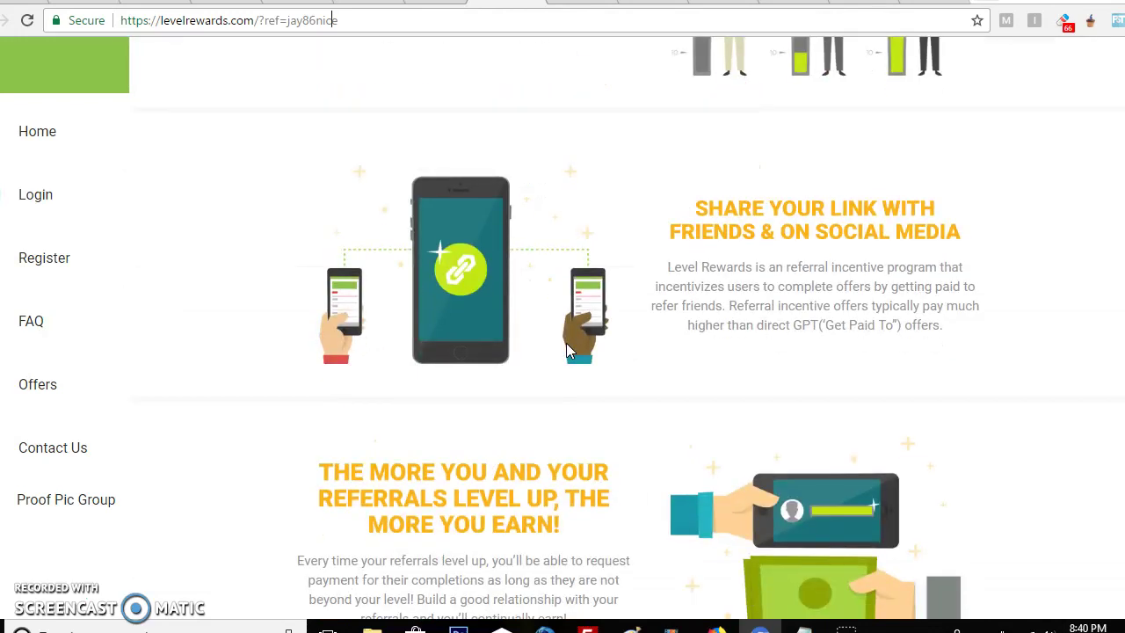
{"action": "scroll", "coordinate": [886, 376], "scroll_direction": "down", "scroll_amount": 2}
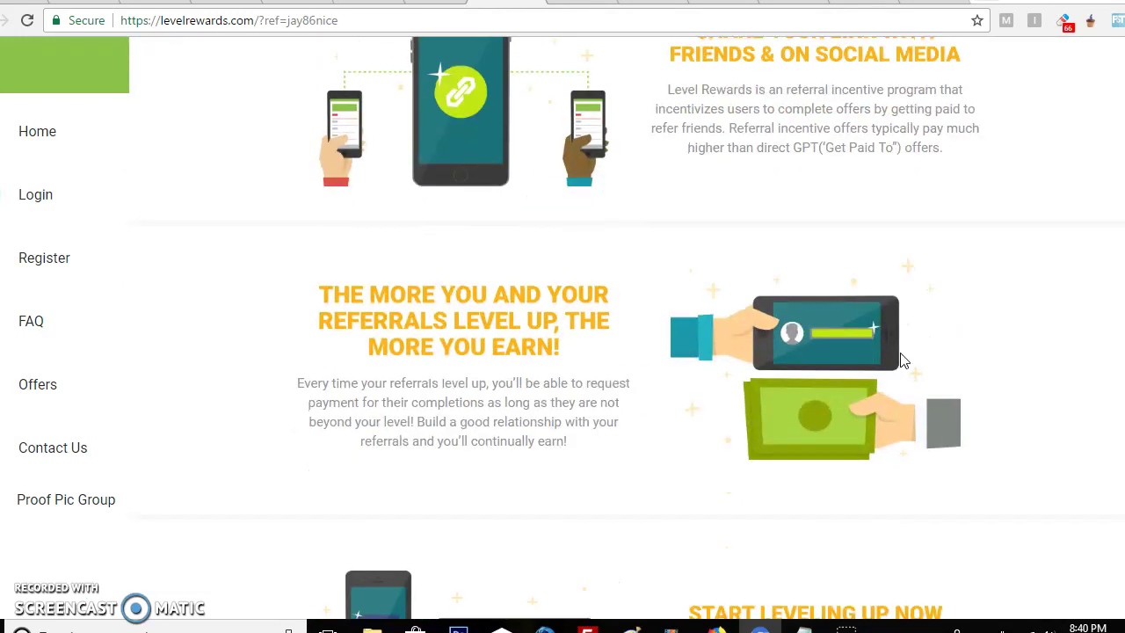
{"action": "scroll", "coordinate": [896, 365], "scroll_direction": "down", "scroll_amount": 2}
{"action": "scroll", "coordinate": [953, 339], "scroll_direction": "down", "scroll_amount": 3}
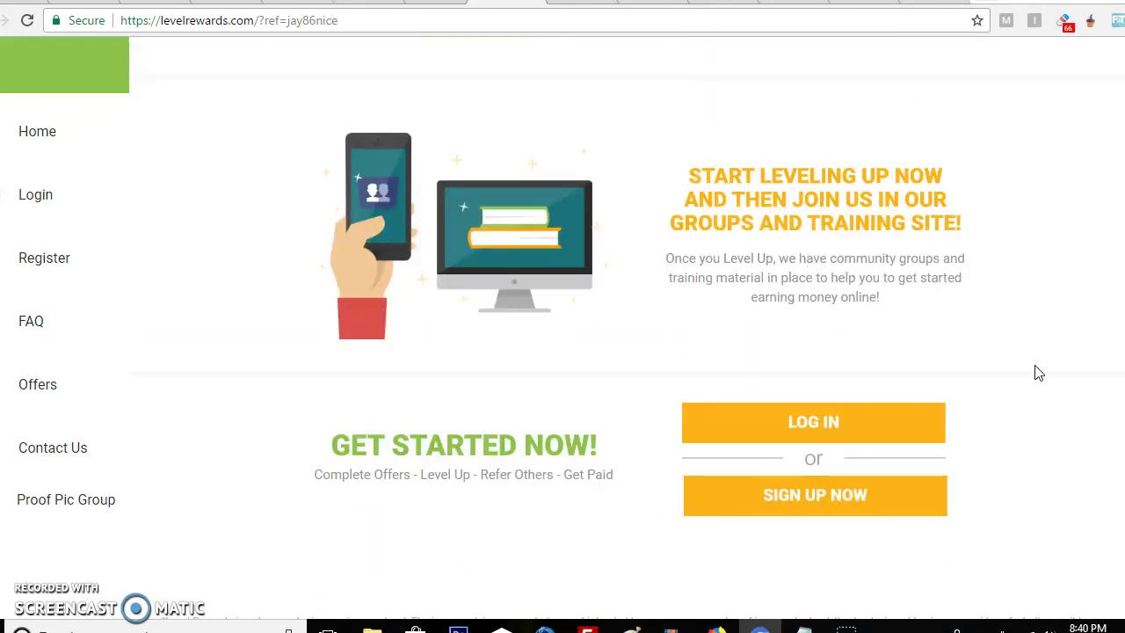
{"action": "scroll", "coordinate": [1038, 372], "scroll_direction": "down", "scroll_amount": 1}
{"action": "scroll", "coordinate": [1037, 392], "scroll_direction": "up", "scroll_amount": 15}
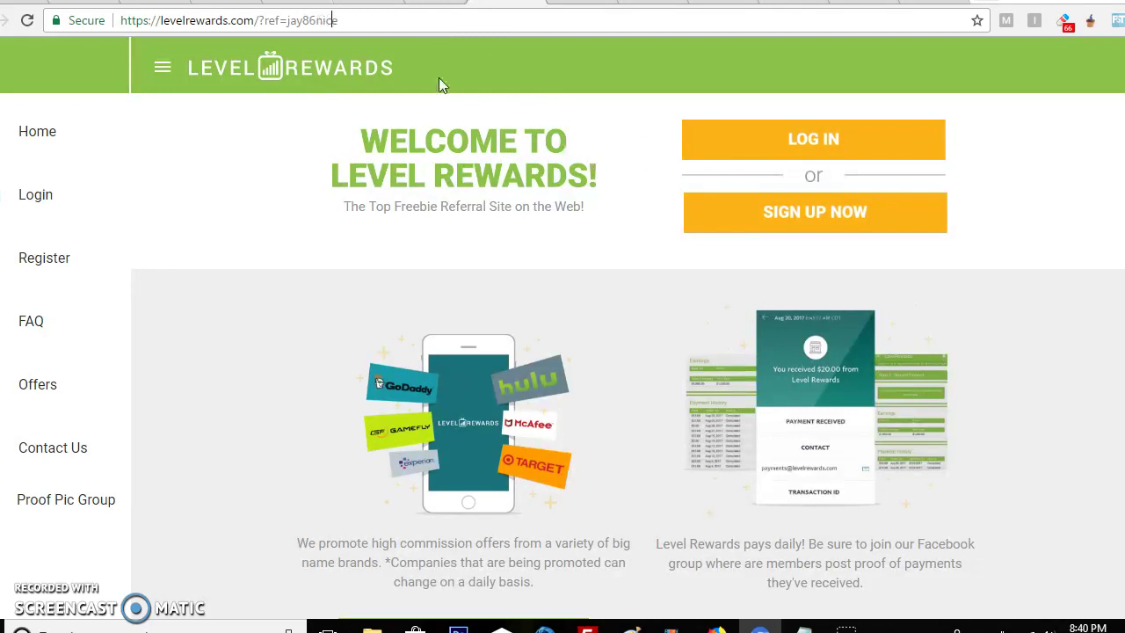
- Return from the Register form to the levelrewards.com/status page and scroll to Share your link
{"action": "key", "text": "Return"}
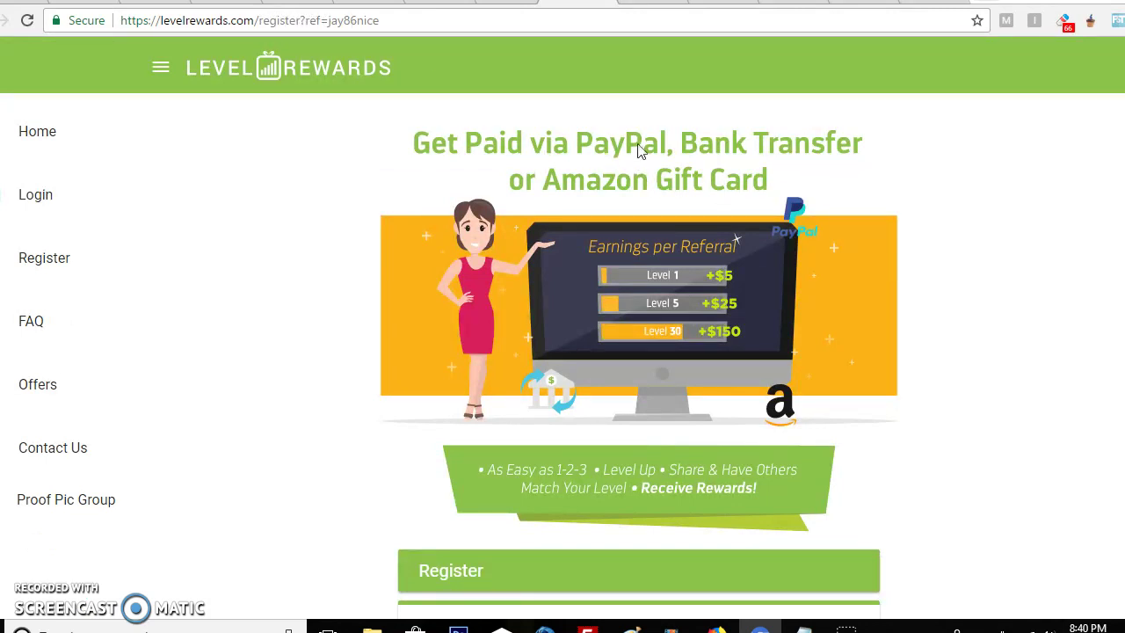
{"action": "scroll", "coordinate": [1052, 200], "scroll_direction": "down", "scroll_amount": 2}
{"action": "scroll", "coordinate": [1052, 199], "scroll_direction": "down", "scroll_amount": 2}
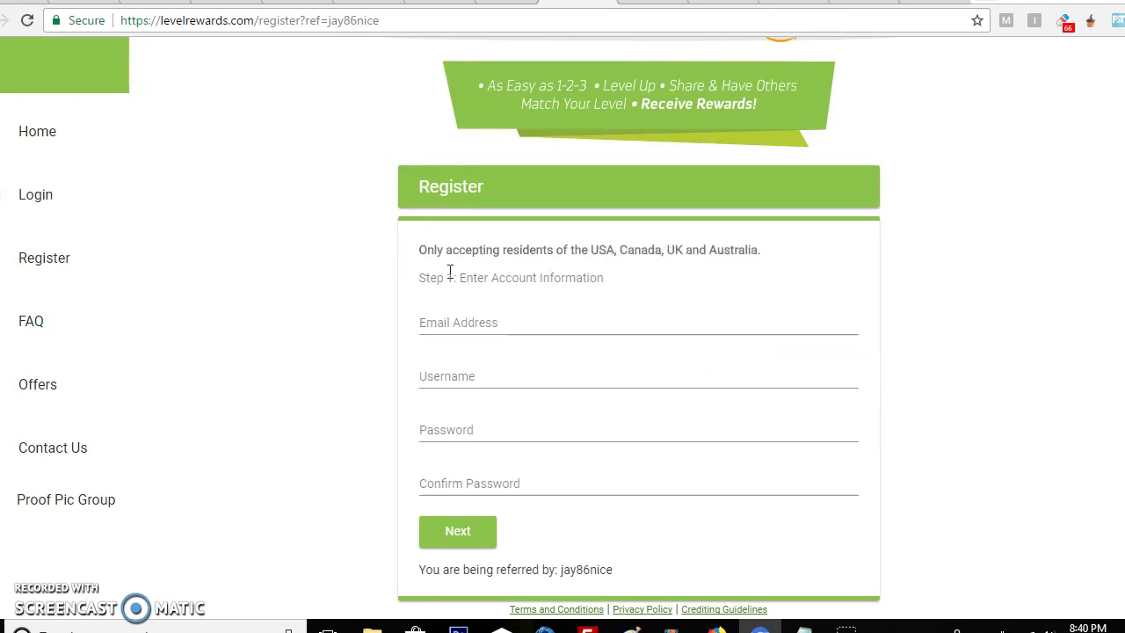
{"action": "scroll", "coordinate": [901, 404], "scroll_direction": "up", "scroll_amount": 5}
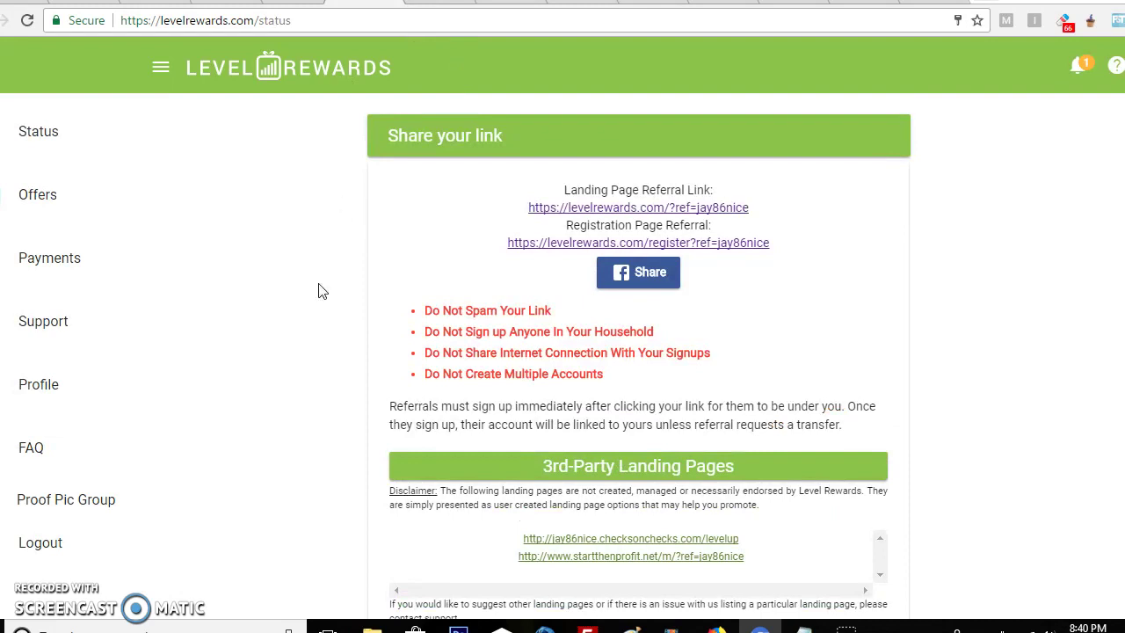
- Open the first 3rd-Party Landing Page link, checksonchecks, in a new tab and view it
{"action": "scroll", "coordinate": [665, 489], "scroll_direction": "down", "scroll_amount": 1}
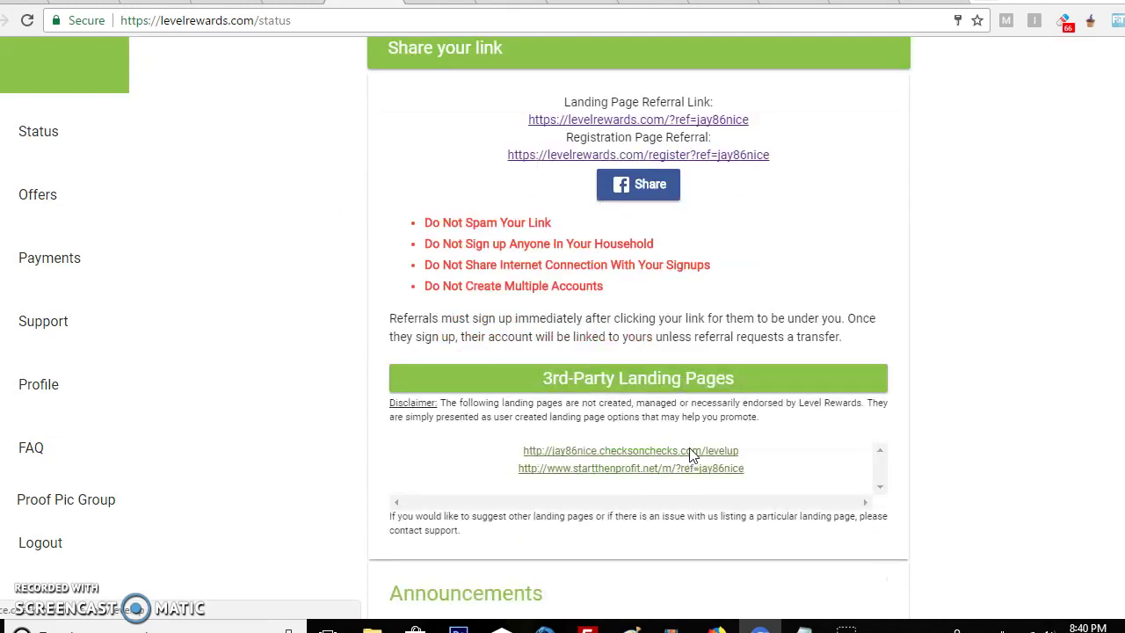
{"action": "right_click", "coordinate": [691, 450]}
{"action": "left_click", "coordinate": [726, 462]}
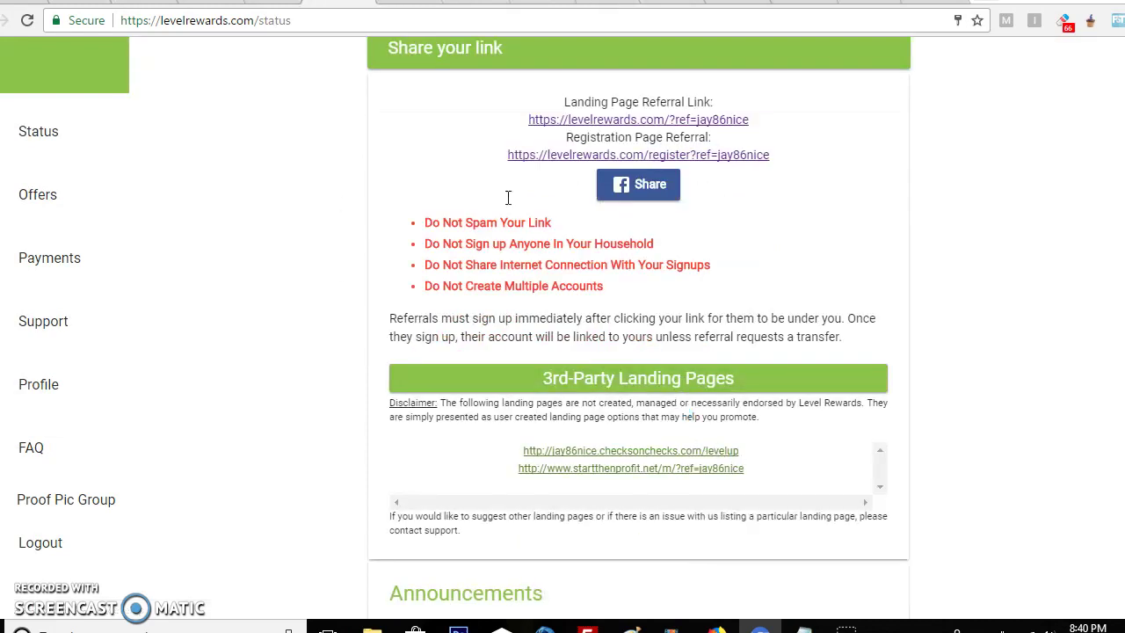
{"action": "key", "text": "ctrl+Tab"}
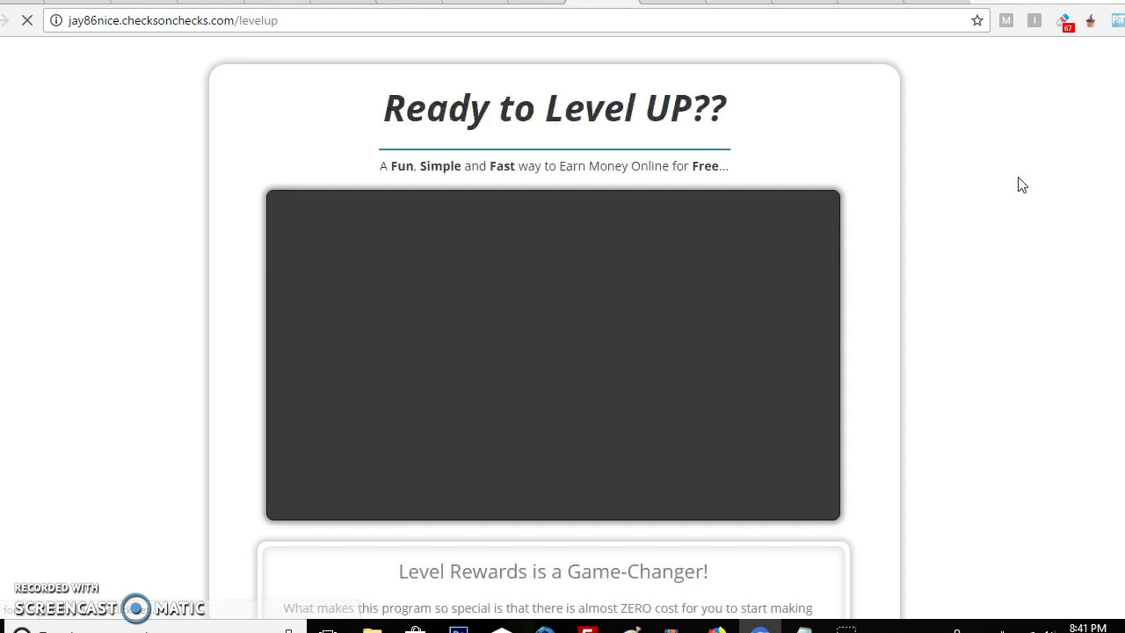
- Go back to the status page's Share your link panel, then return to the Checks on Checks levelup tab
{"action": "left_click", "coordinate": [383, 6]}
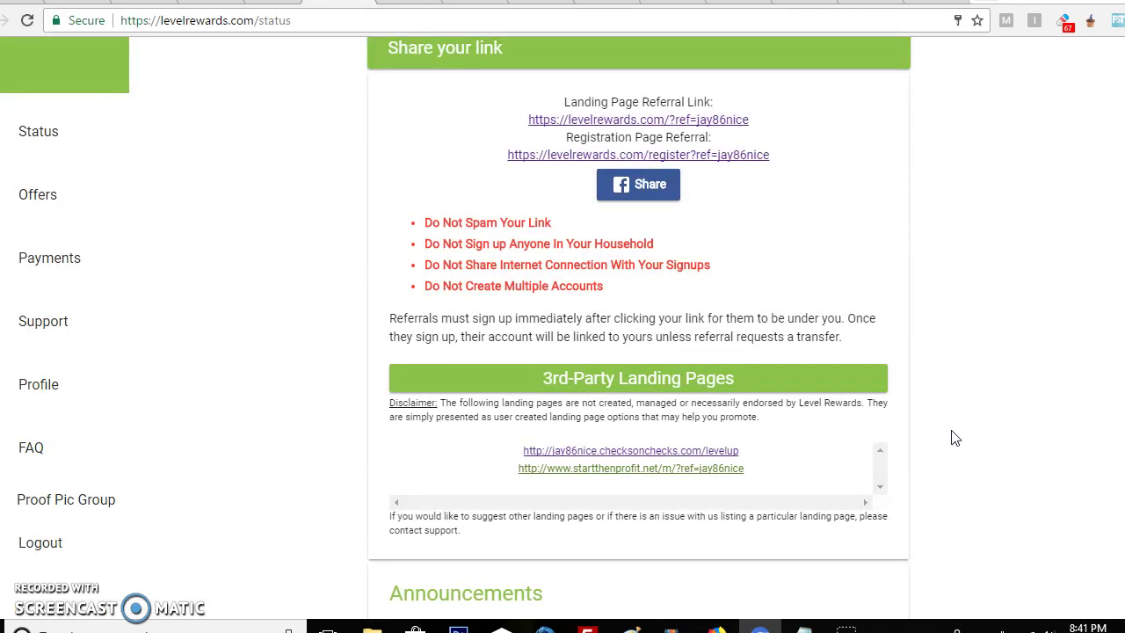
{"action": "scroll", "coordinate": [955, 438], "scroll_direction": "down", "scroll_amount": 3}
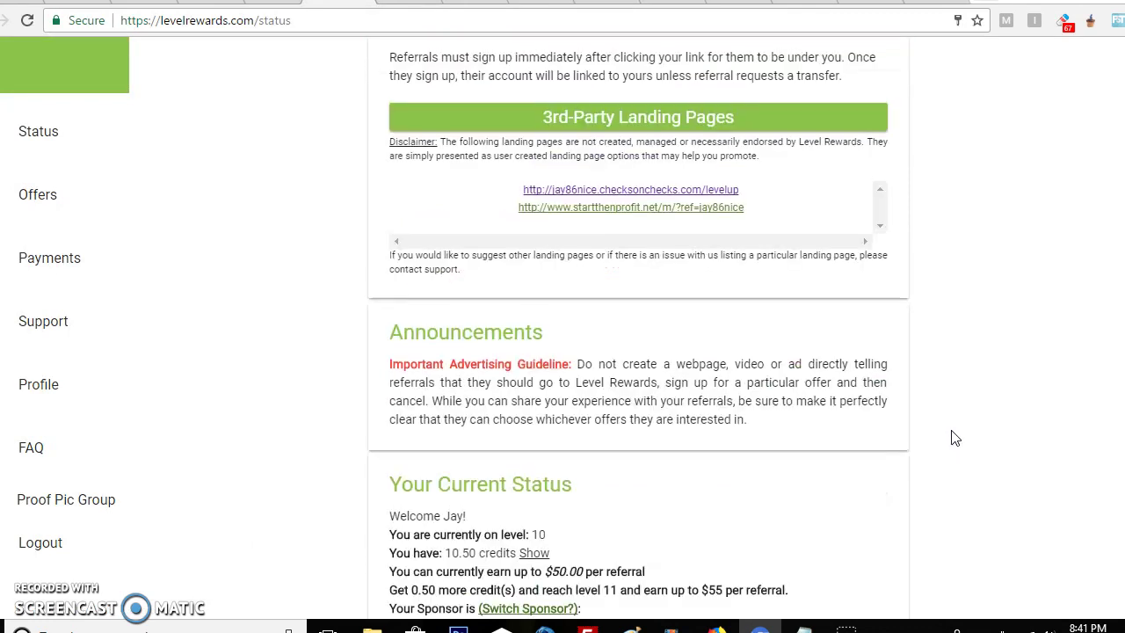
{"action": "scroll", "coordinate": [956, 437], "scroll_direction": "up", "scroll_amount": 2}
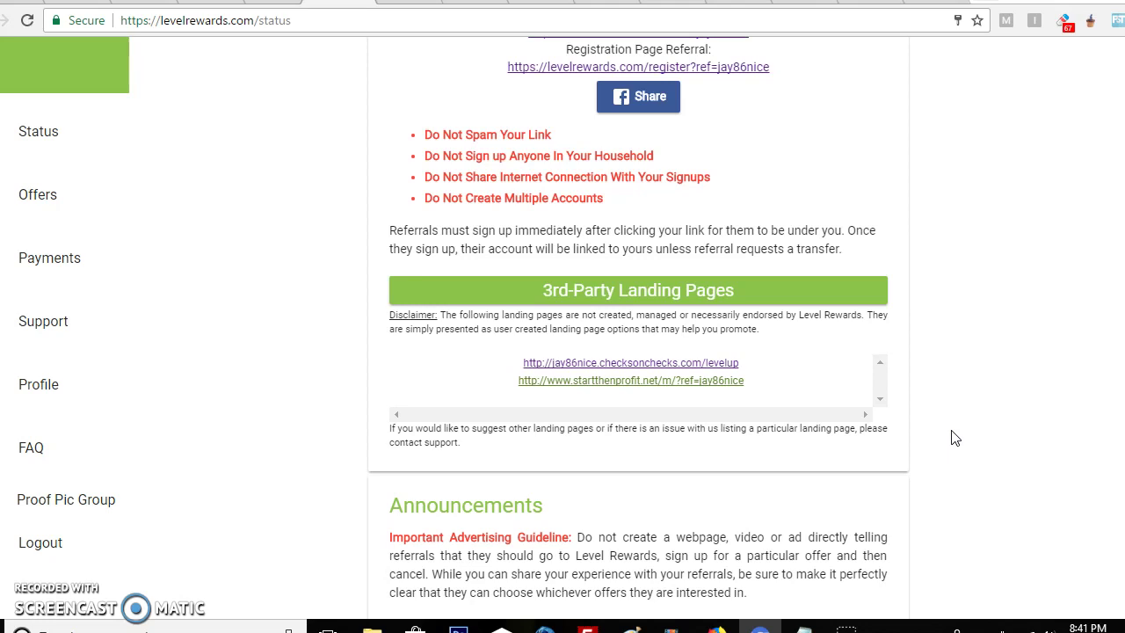
{"action": "scroll", "coordinate": [956, 438], "scroll_direction": "up", "scroll_amount": 2}
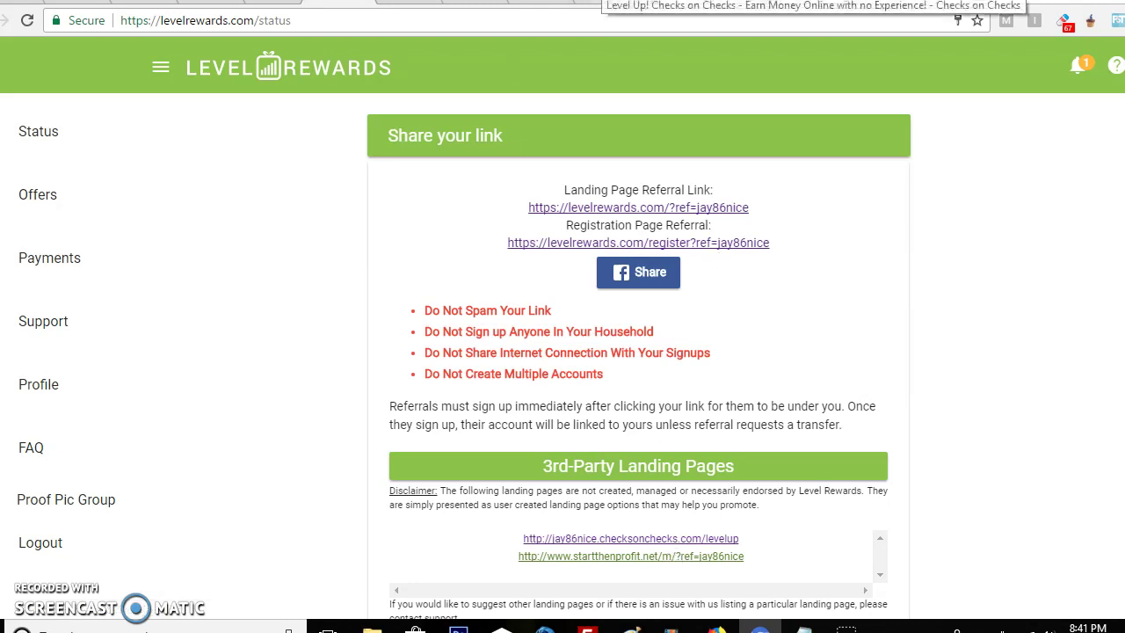
{"action": "left_click", "coordinate": [840, 5]}
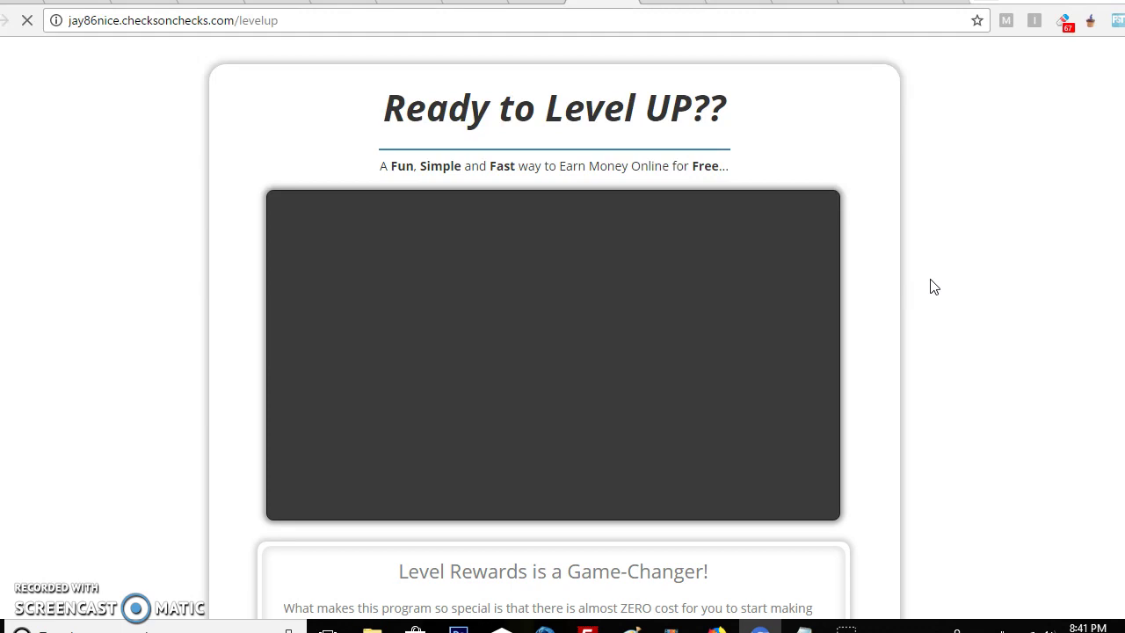
- Scroll the 'Ready to Level UP??' page, pause its YouTube video, then reach the wp-admin Writing Settings tab
{"action": "scroll", "coordinate": [934, 286], "scroll_direction": "down", "scroll_amount": 3}
{"action": "scroll", "coordinate": [934, 281], "scroll_direction": "down", "scroll_amount": 3}
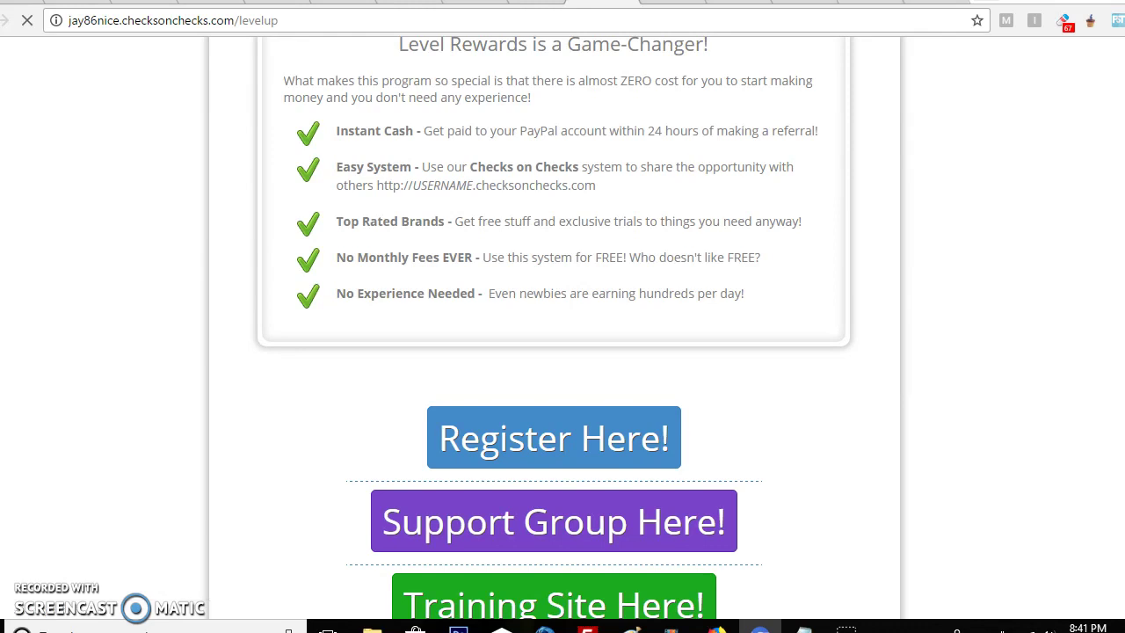
{"action": "scroll", "coordinate": [967, 288], "scroll_direction": "down", "scroll_amount": 4}
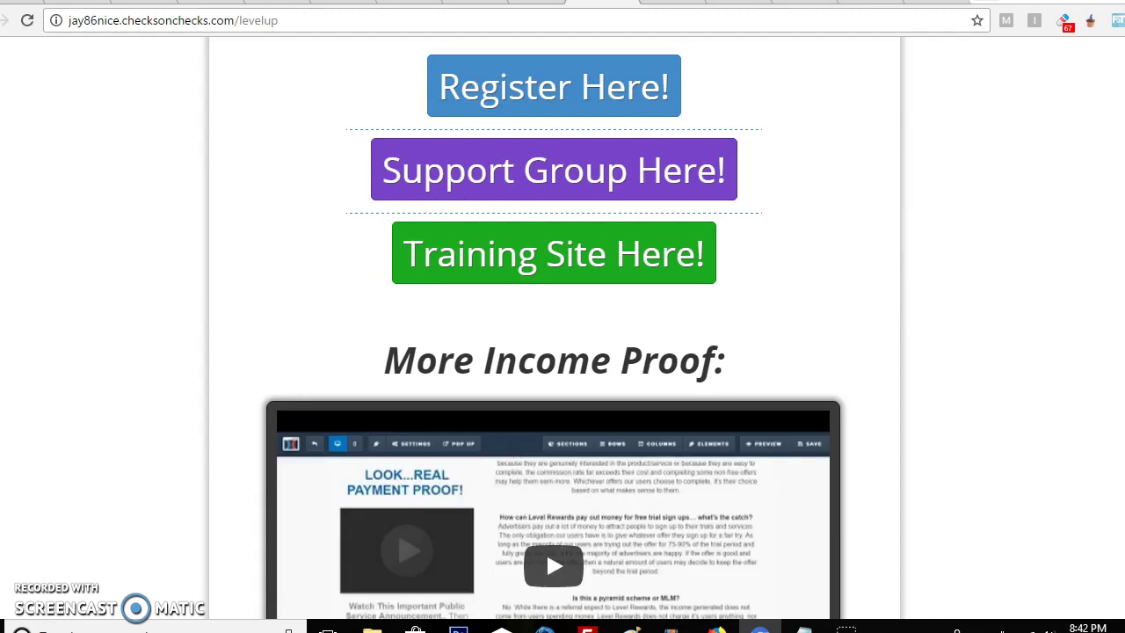
{"action": "scroll", "coordinate": [553, 330], "scroll_direction": "down", "scroll_amount": 3}
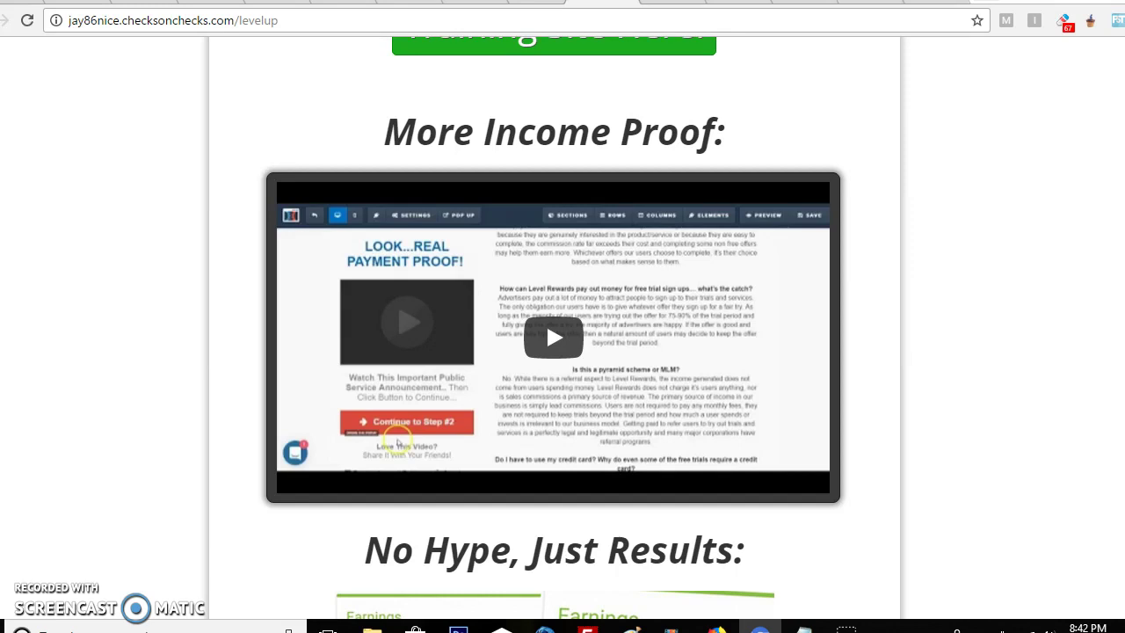
{"action": "scroll", "coordinate": [554, 331], "scroll_direction": "down", "scroll_amount": 7}
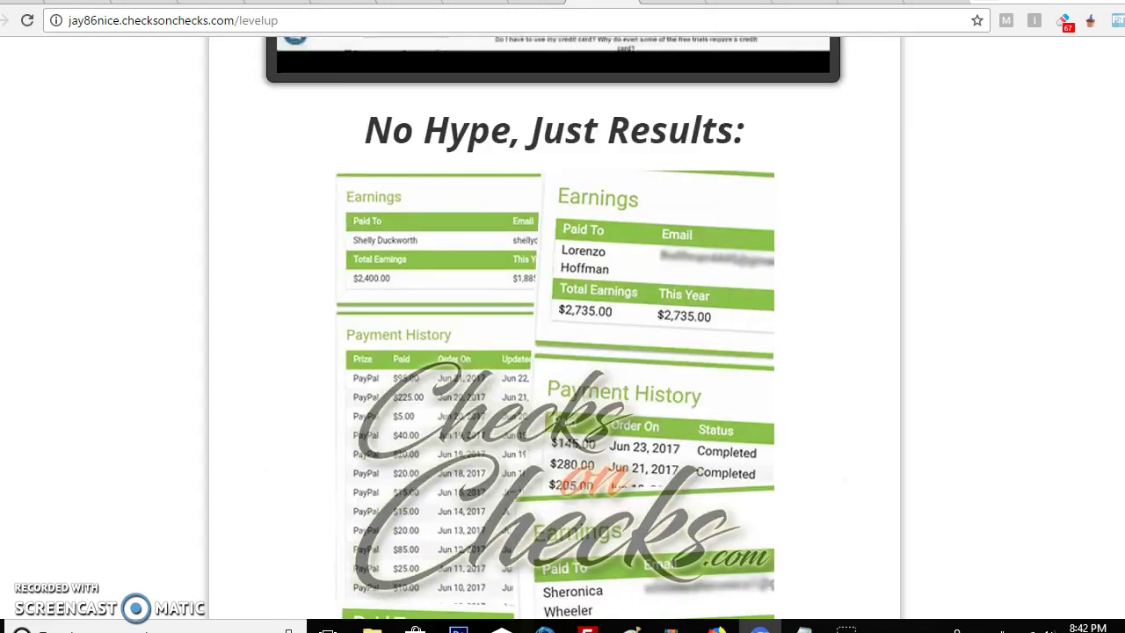
{"action": "scroll", "coordinate": [553, 331], "scroll_direction": "down", "scroll_amount": 7}
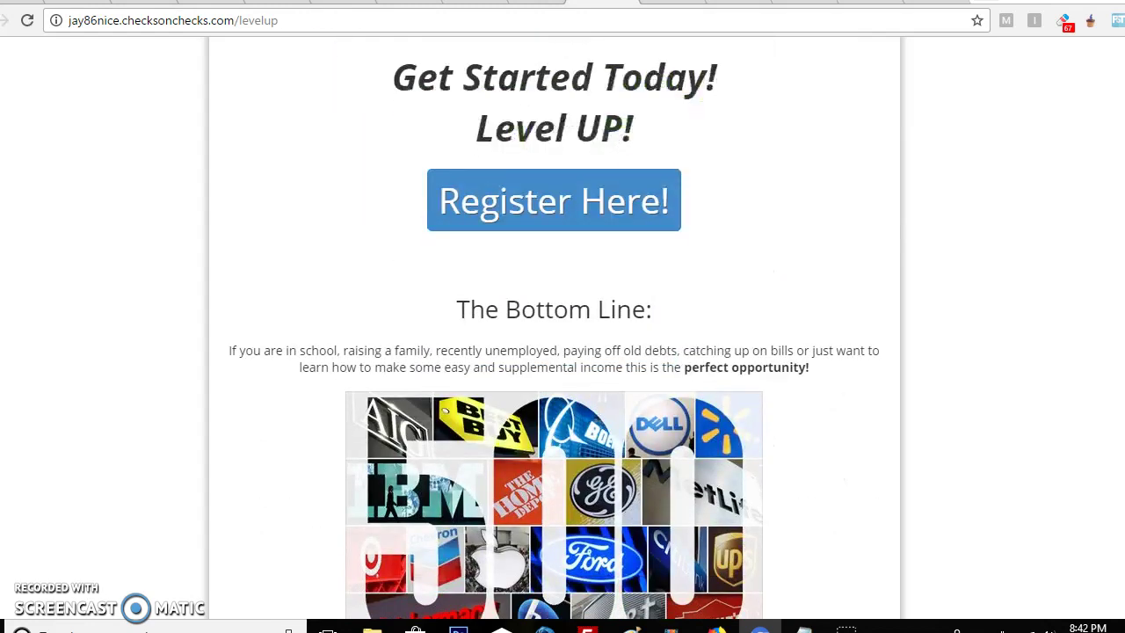
{"action": "scroll", "coordinate": [554, 330], "scroll_direction": "down", "scroll_amount": 12}
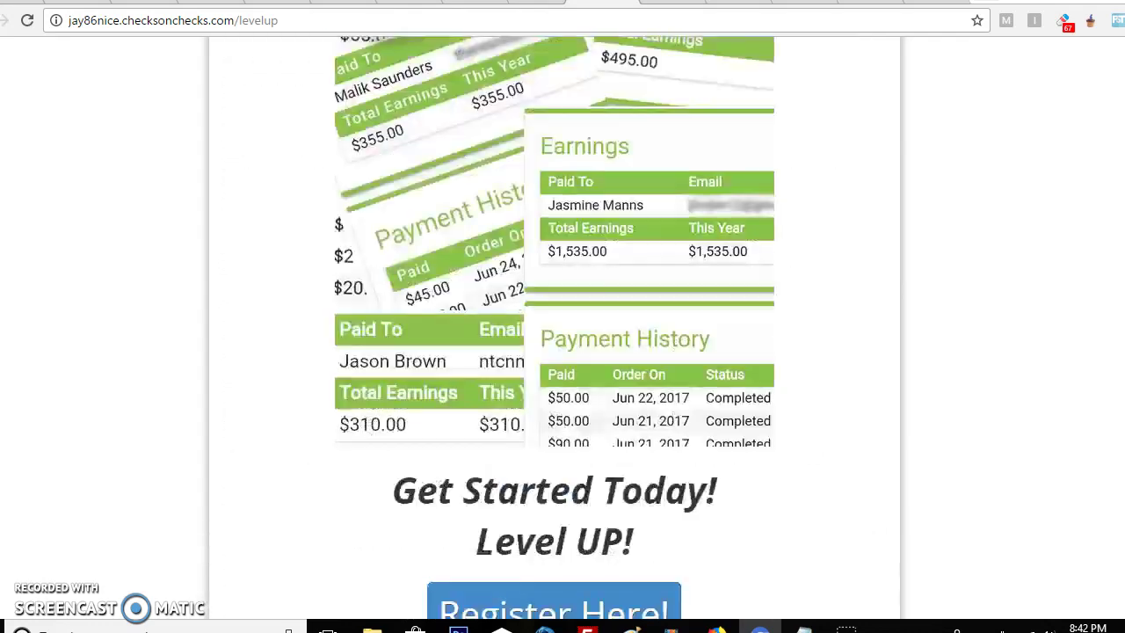
{"action": "scroll", "coordinate": [553, 331], "scroll_direction": "up", "scroll_amount": 20}
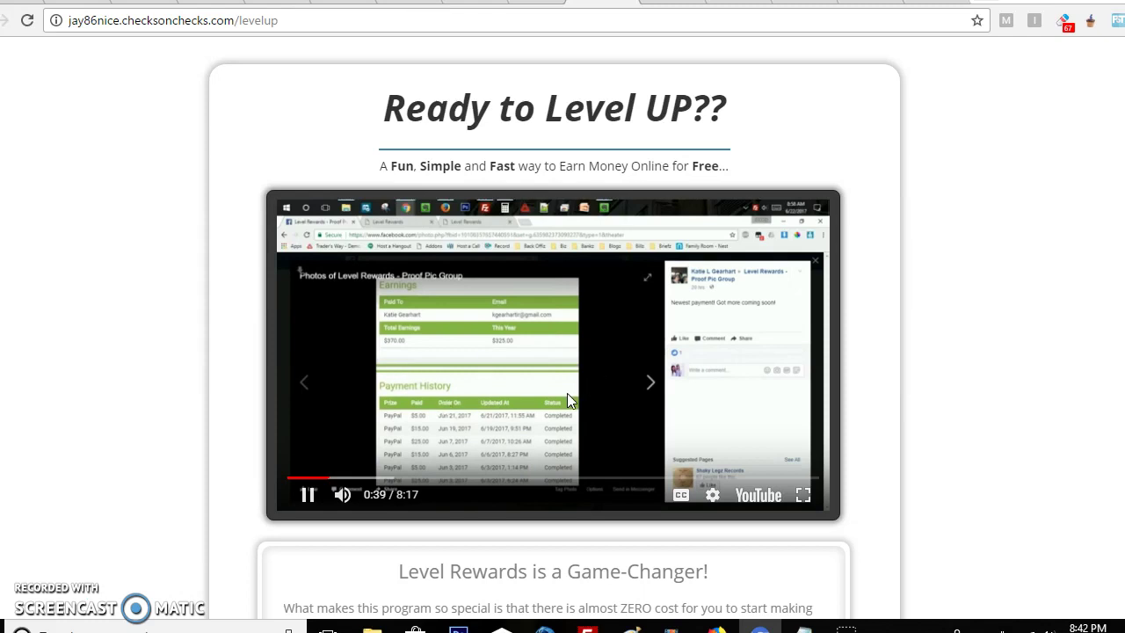
{"action": "left_click", "coordinate": [567, 396]}
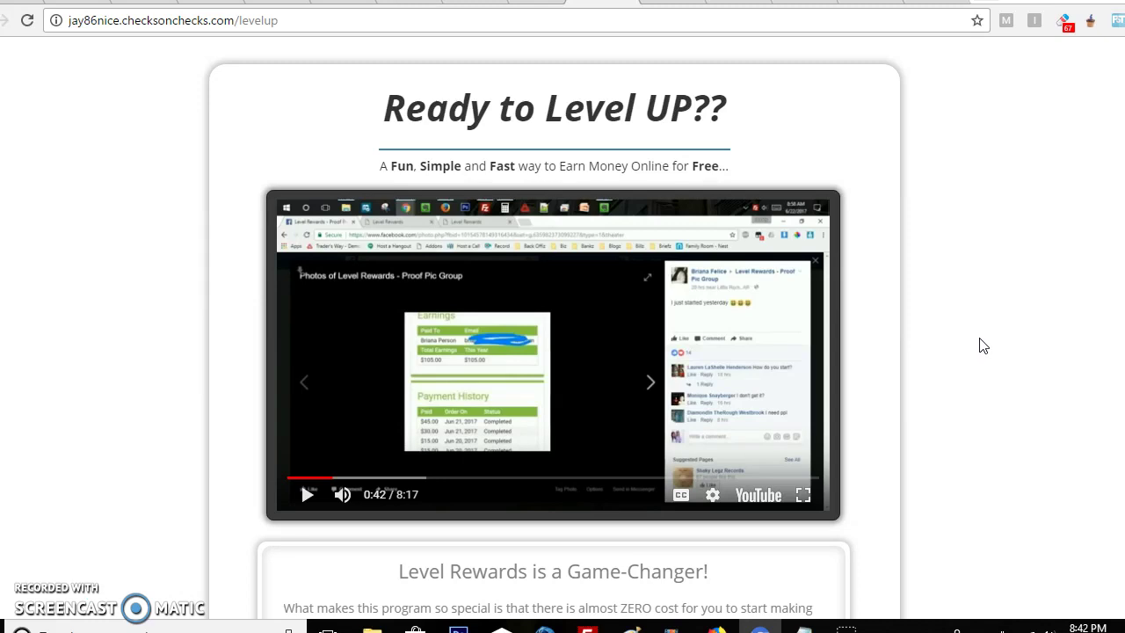
{"action": "left_click", "coordinate": [532, 13]}
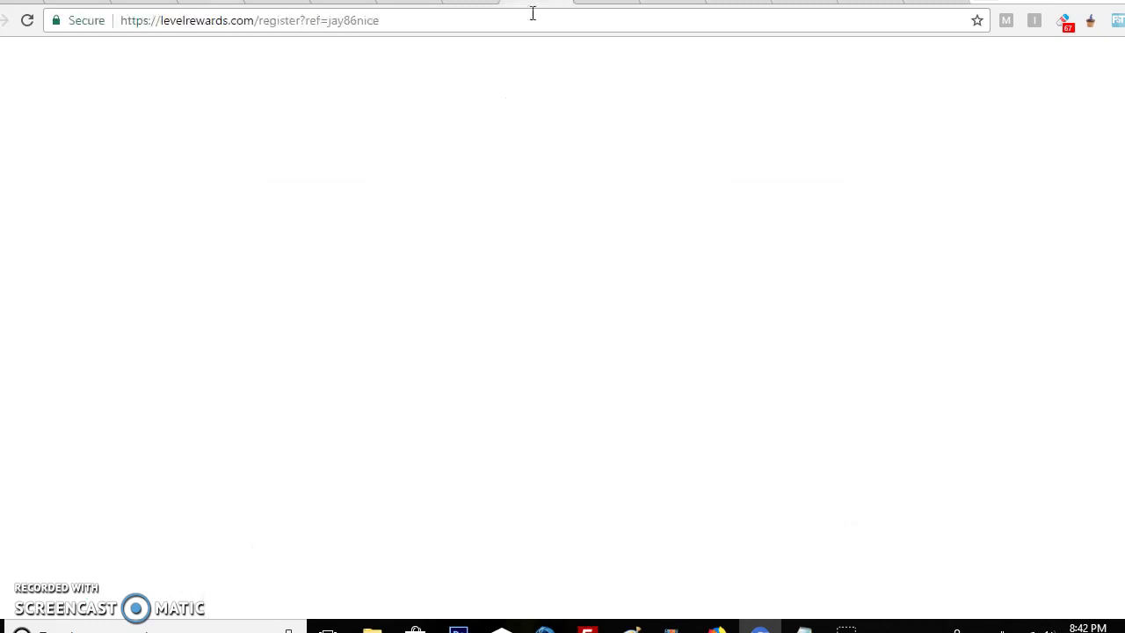
{"action": "left_click", "coordinate": [304, 10]}
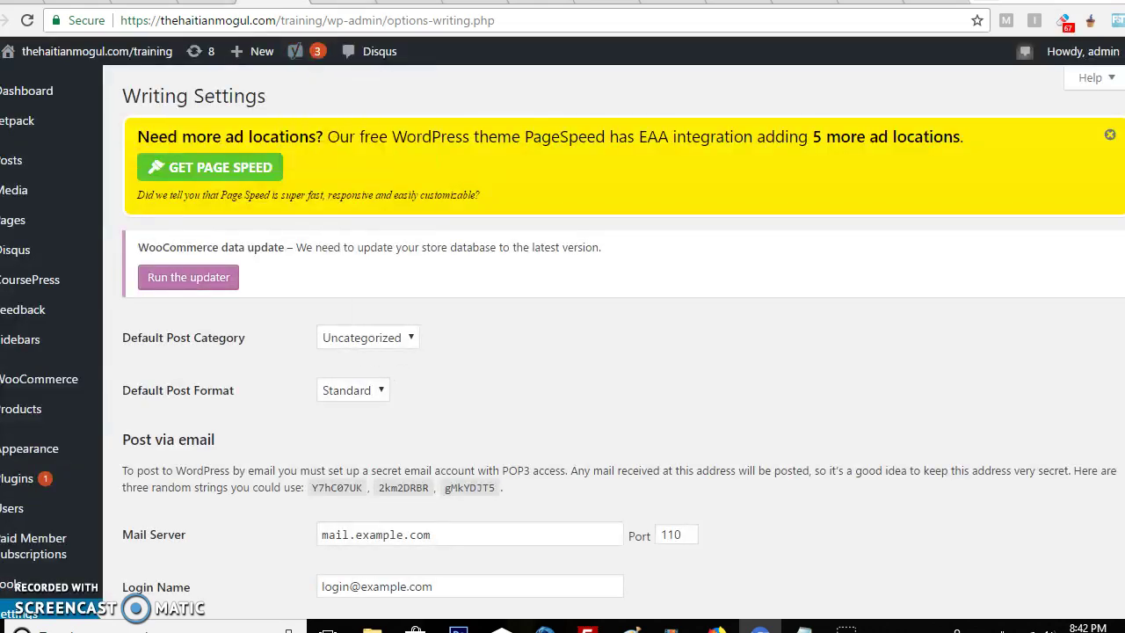
- Cycle through the Level Rewards status, registration and Checks on Checks levelup tabs
{"action": "key", "text": "ctrl+Tab"}
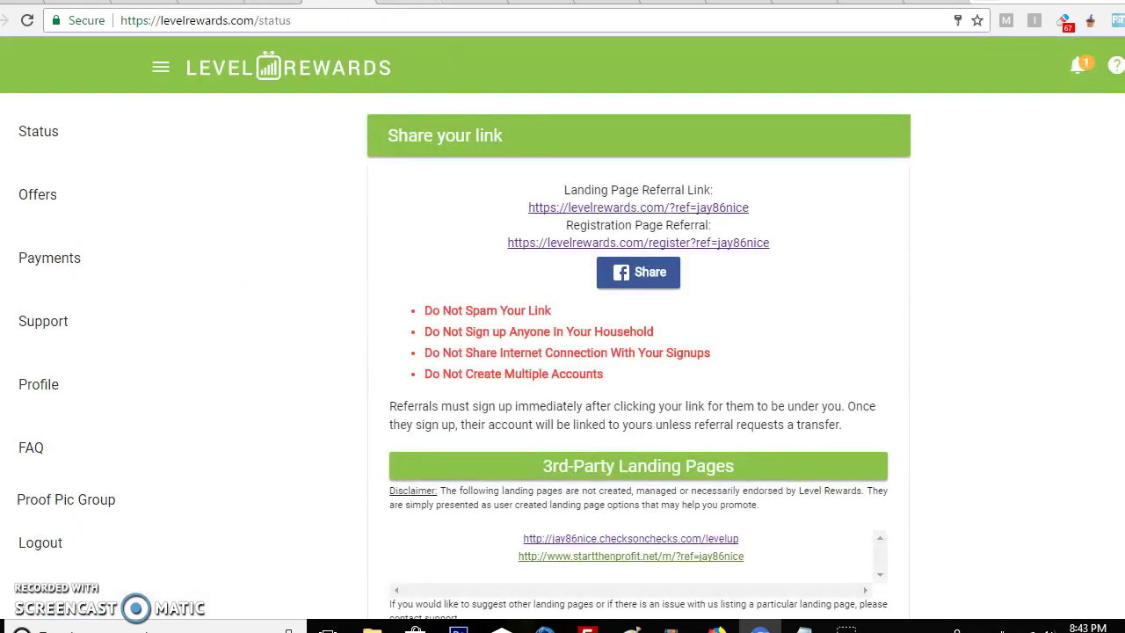
{"action": "left_click", "coordinate": [532, 2]}
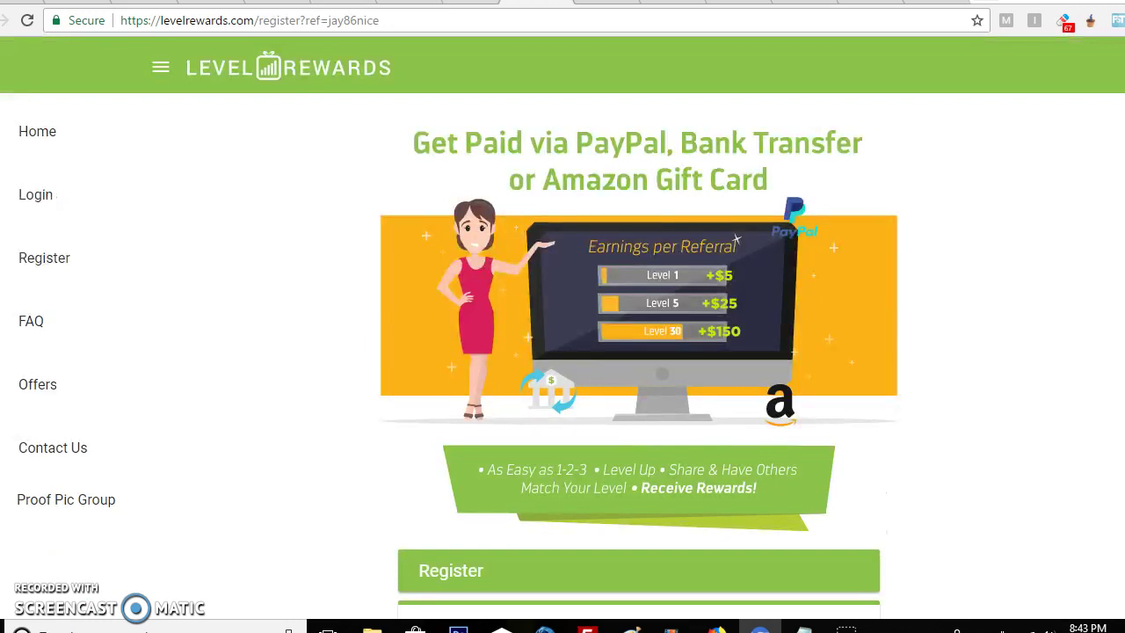
{"action": "left_click", "coordinate": [582, 2]}
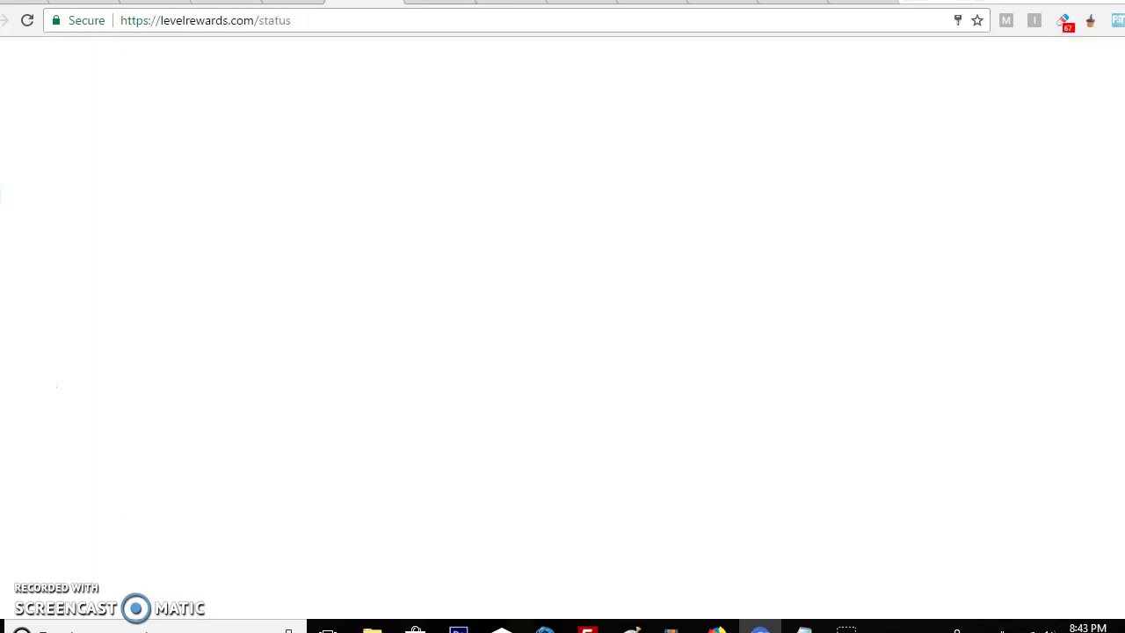
- Open the startthenprofit link in a new tab and switch to it
{"action": "right_click", "coordinate": [668, 557]}
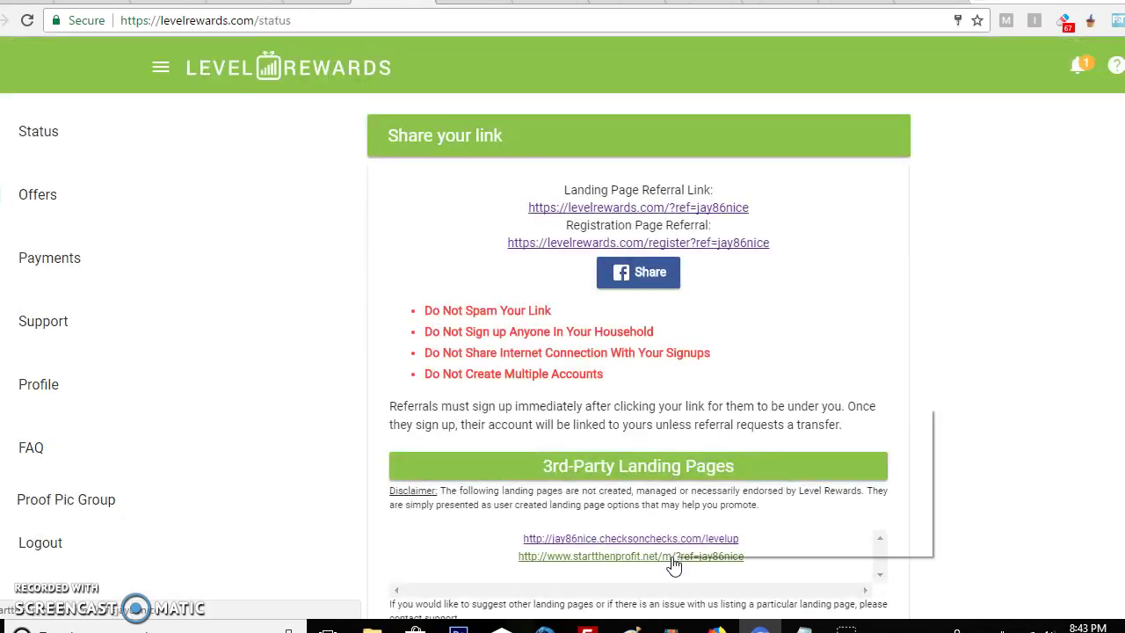
{"action": "left_click", "coordinate": [758, 422]}
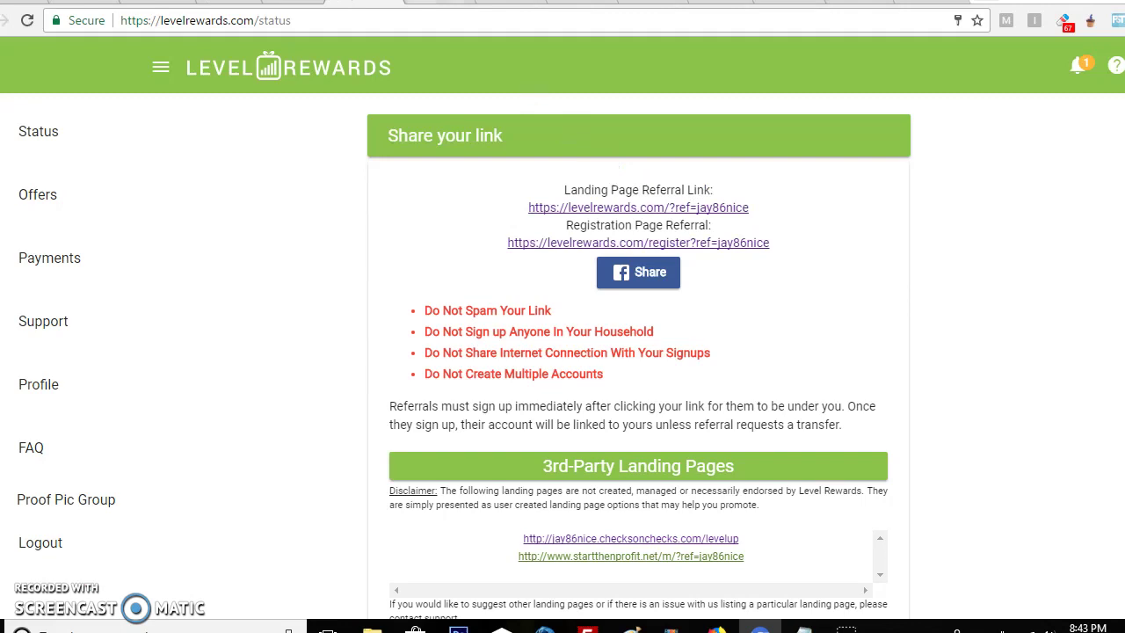
{"action": "left_click", "coordinate": [435, 2]}
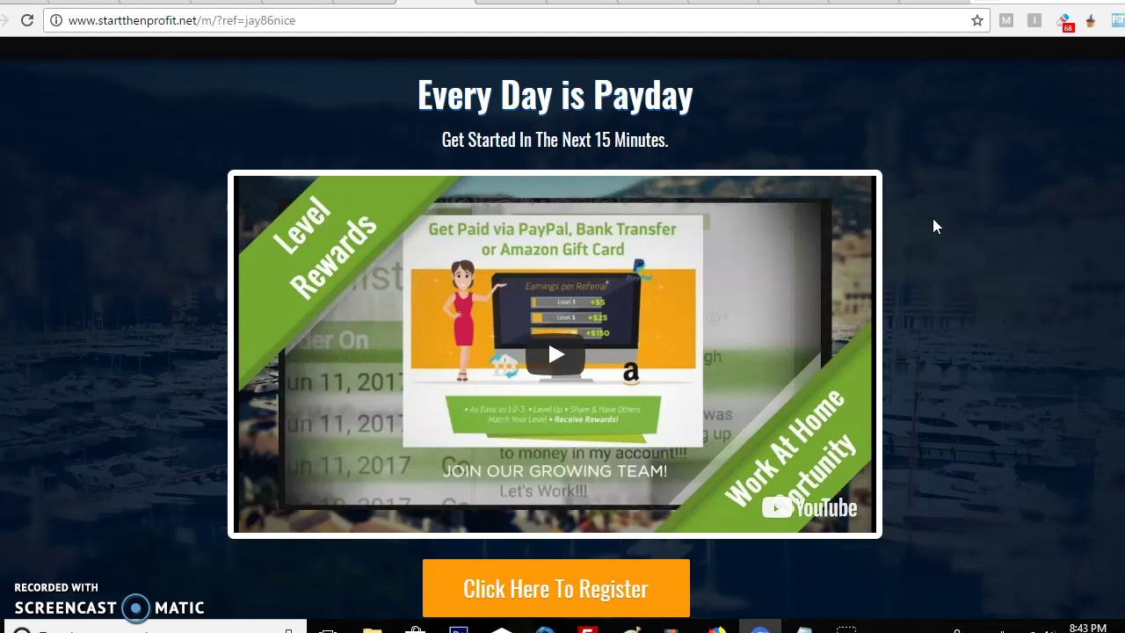
{"action": "scroll", "coordinate": [955, 214], "scroll_direction": "down", "scroll_amount": 2}
{"action": "scroll", "coordinate": [956, 214], "scroll_direction": "up", "scroll_amount": 2}
{"action": "scroll", "coordinate": [954, 211], "scroll_direction": "down", "scroll_amount": 2}
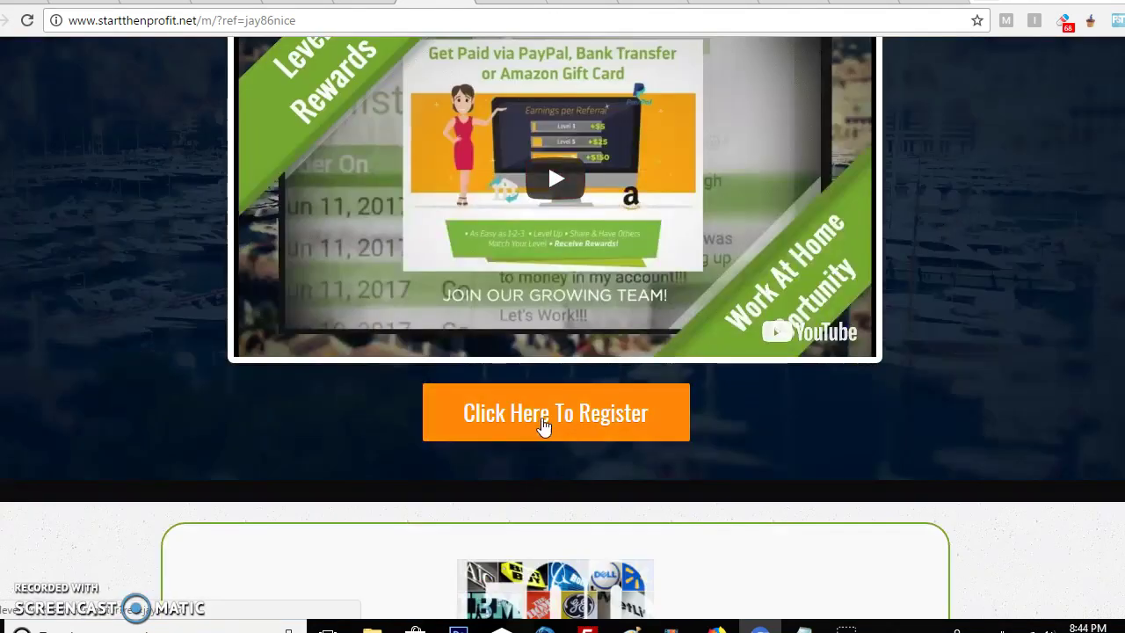
{"action": "scroll", "coordinate": [1034, 311], "scroll_direction": "up", "scroll_amount": 2}
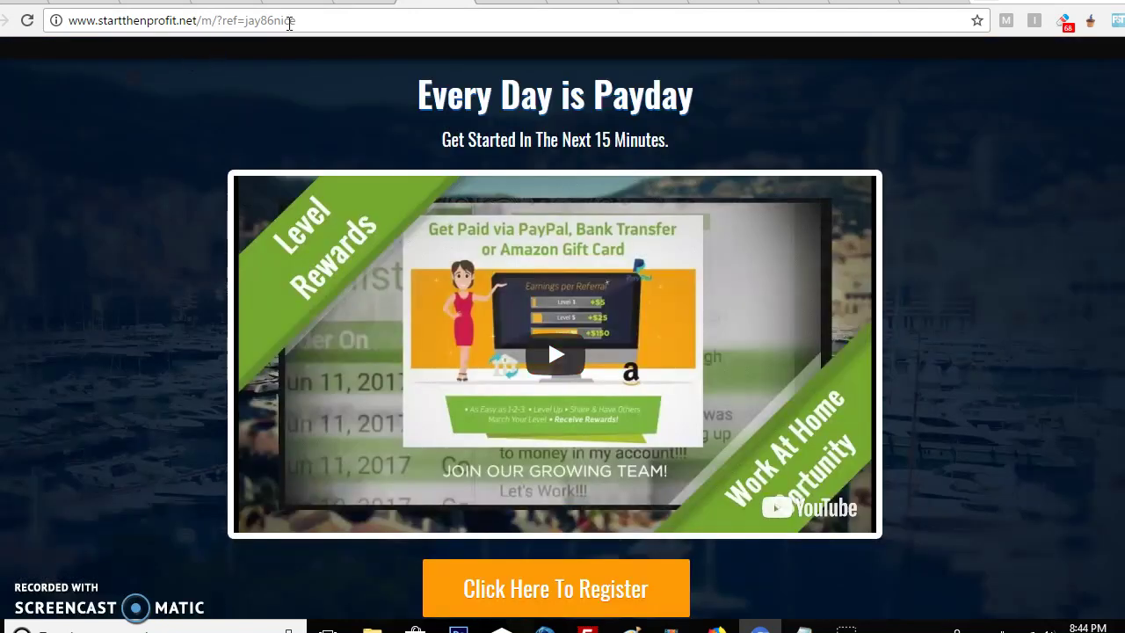
- Check the page's full web address, then scroll through its 3-step guide, signup video and register button
{"action": "left_click", "coordinate": [289, 24]}
{"action": "left_click", "coordinate": [361, 25]}
{"action": "scroll", "coordinate": [958, 178], "scroll_direction": "down", "scroll_amount": 4}
{"action": "scroll", "coordinate": [979, 156], "scroll_direction": "up", "scroll_amount": 3}
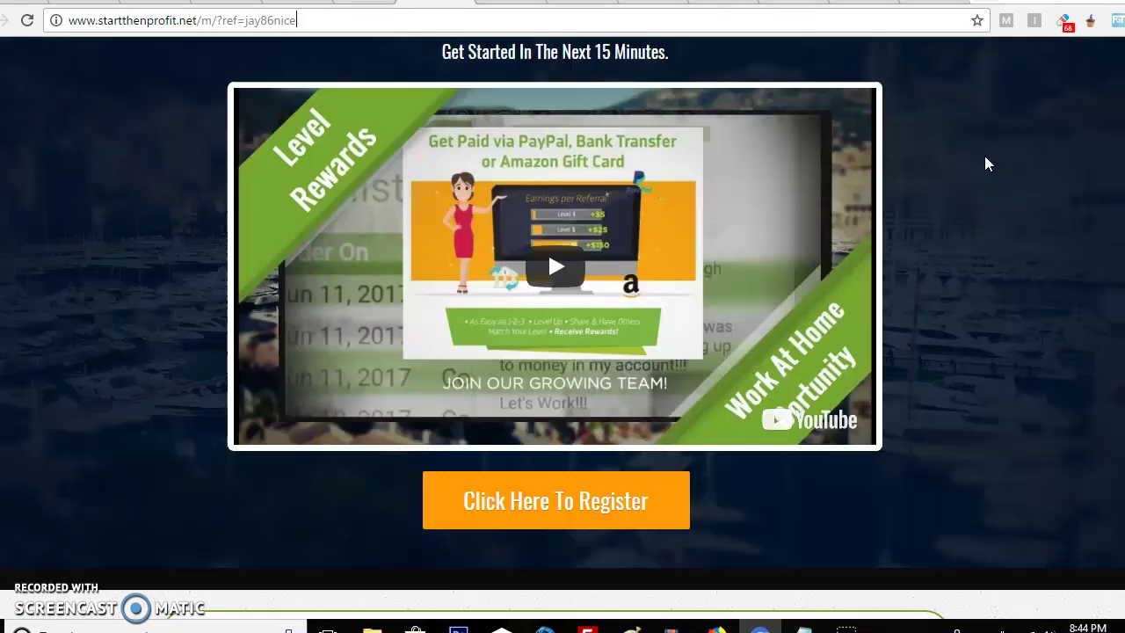
{"action": "scroll", "coordinate": [986, 163], "scroll_direction": "down", "scroll_amount": 6}
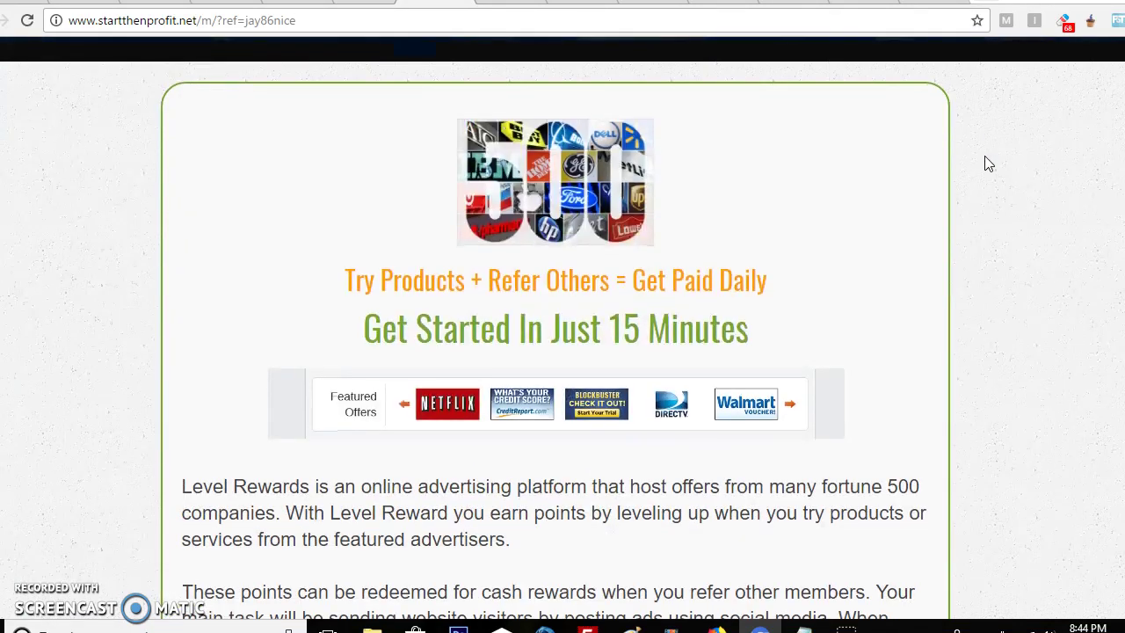
{"action": "scroll", "coordinate": [986, 164], "scroll_direction": "down", "scroll_amount": 2}
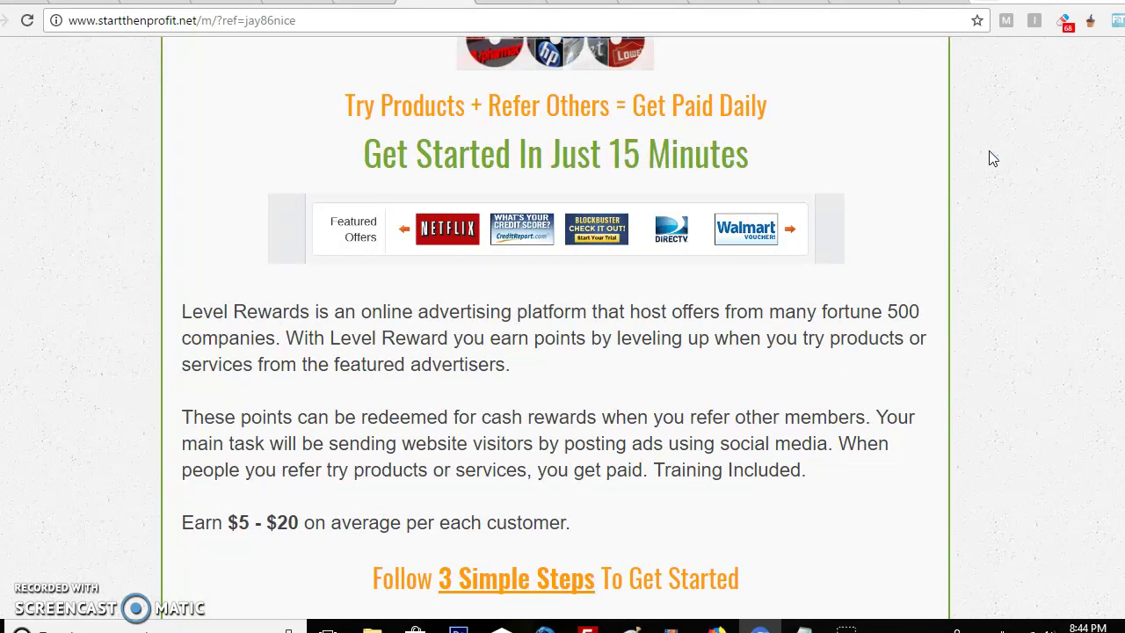
{"action": "scroll", "coordinate": [993, 149], "scroll_direction": "down", "scroll_amount": 1}
{"action": "scroll", "coordinate": [993, 149], "scroll_direction": "down", "scroll_amount": 6}
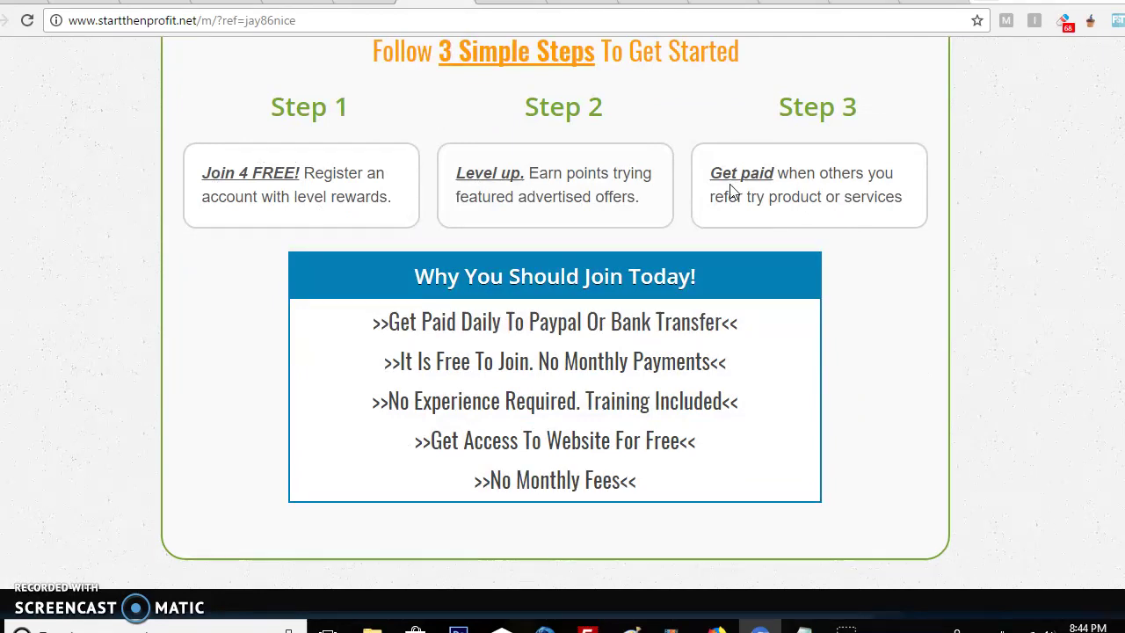
{"action": "scroll", "coordinate": [938, 240], "scroll_direction": "down", "scroll_amount": 1}
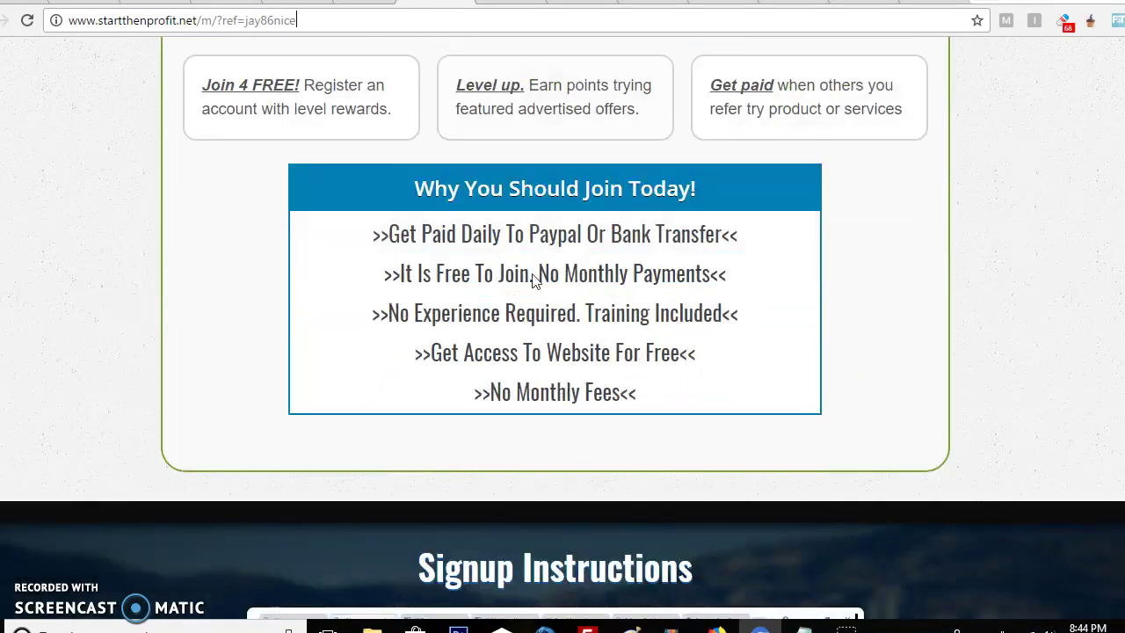
{"action": "scroll", "coordinate": [1013, 251], "scroll_direction": "down", "scroll_amount": 3}
{"action": "scroll", "coordinate": [1012, 254], "scroll_direction": "down", "scroll_amount": 3}
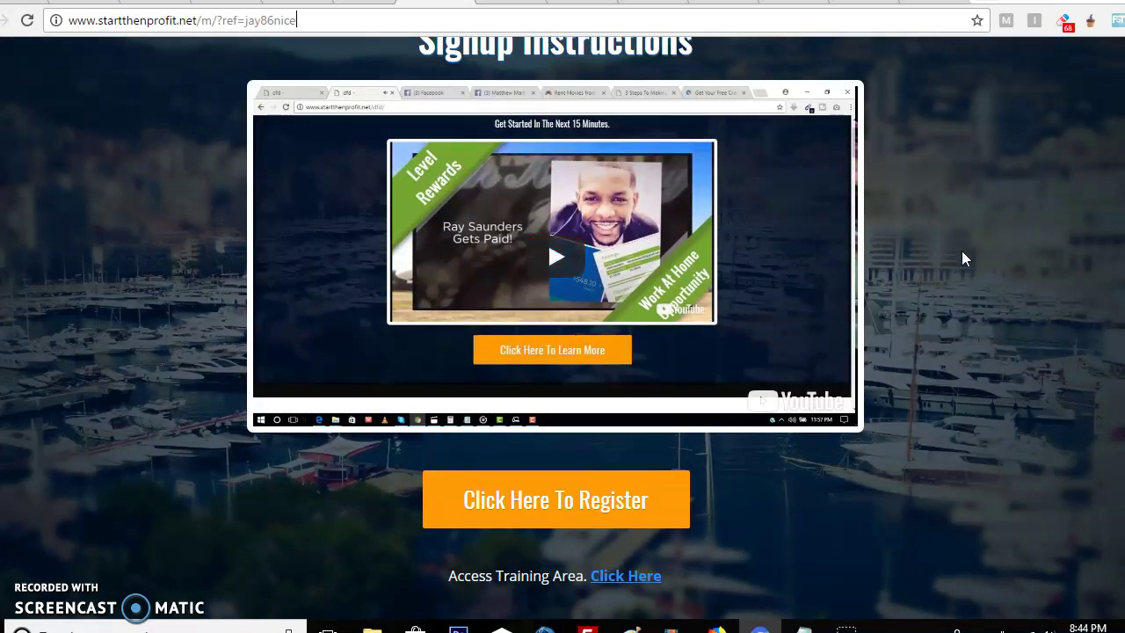
{"action": "scroll", "coordinate": [961, 251], "scroll_direction": "down", "scroll_amount": 2}
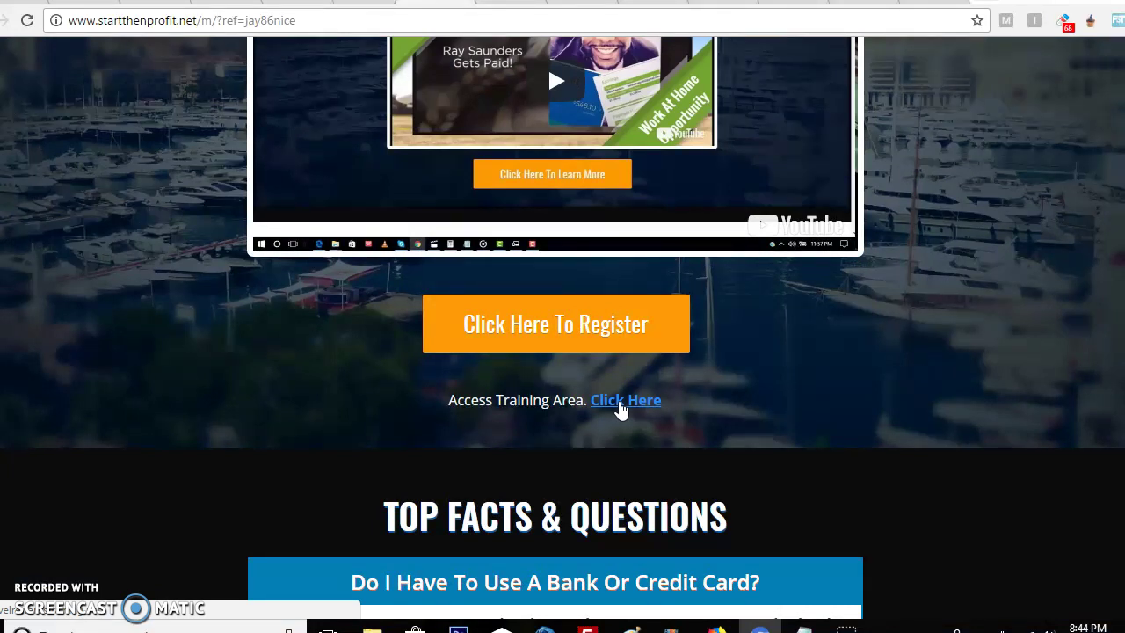
{"action": "scroll", "coordinate": [972, 317], "scroll_direction": "down", "scroll_amount": 2}
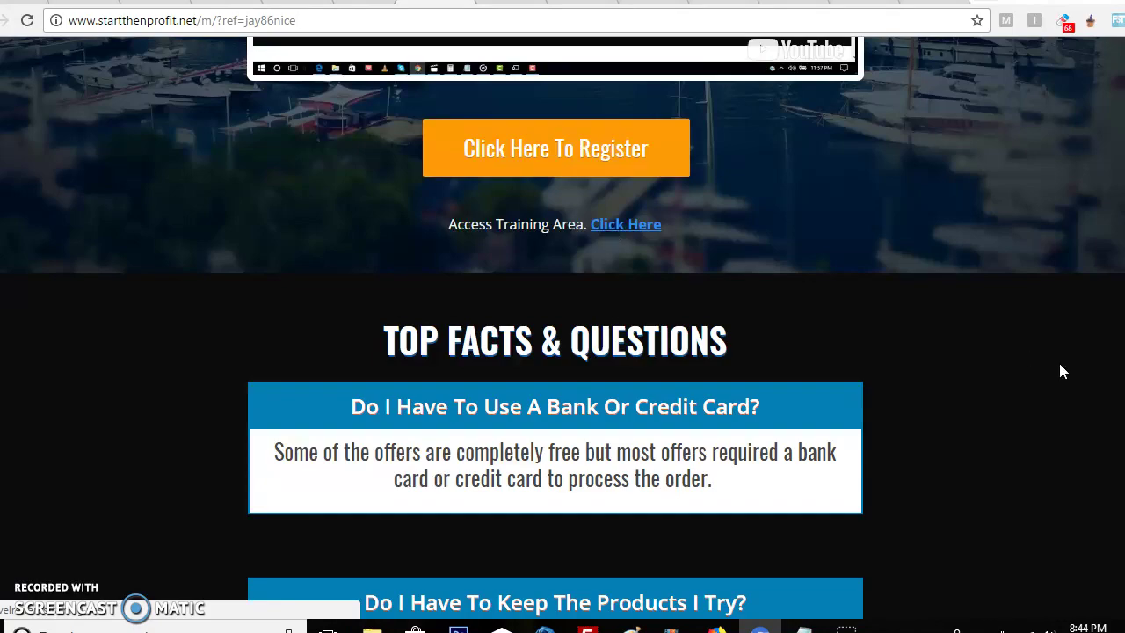
{"action": "scroll", "coordinate": [1108, 384], "scroll_direction": "down", "scroll_amount": 6}
{"action": "scroll", "coordinate": [1108, 384], "scroll_direction": "down", "scroll_amount": 10}
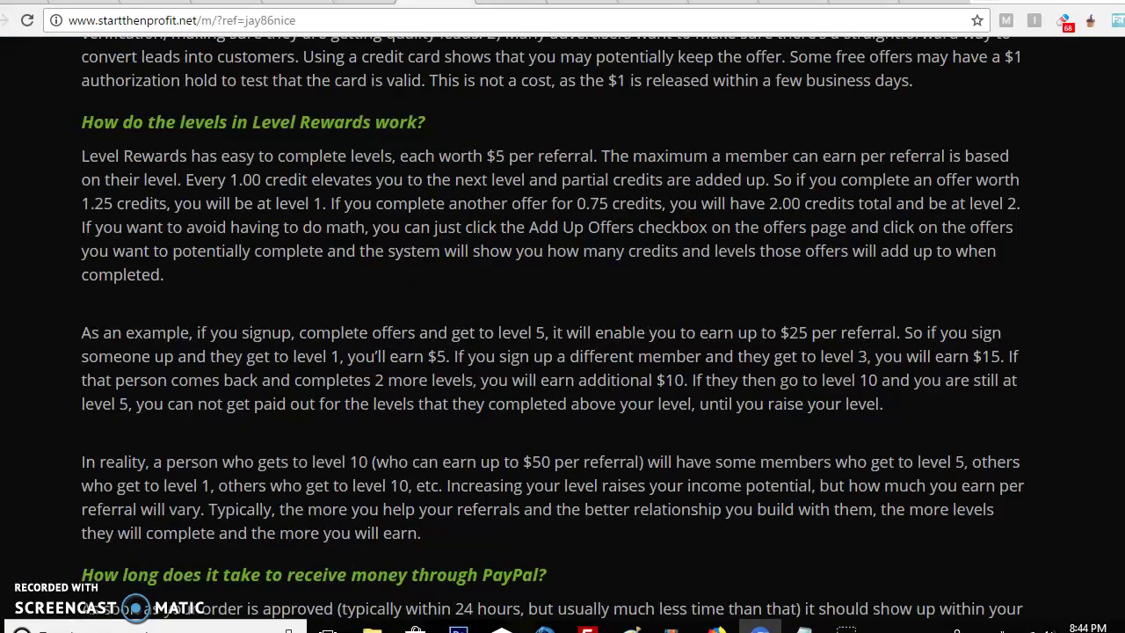
{"action": "scroll", "coordinate": [1108, 384], "scroll_direction": "up", "scroll_amount": 20}
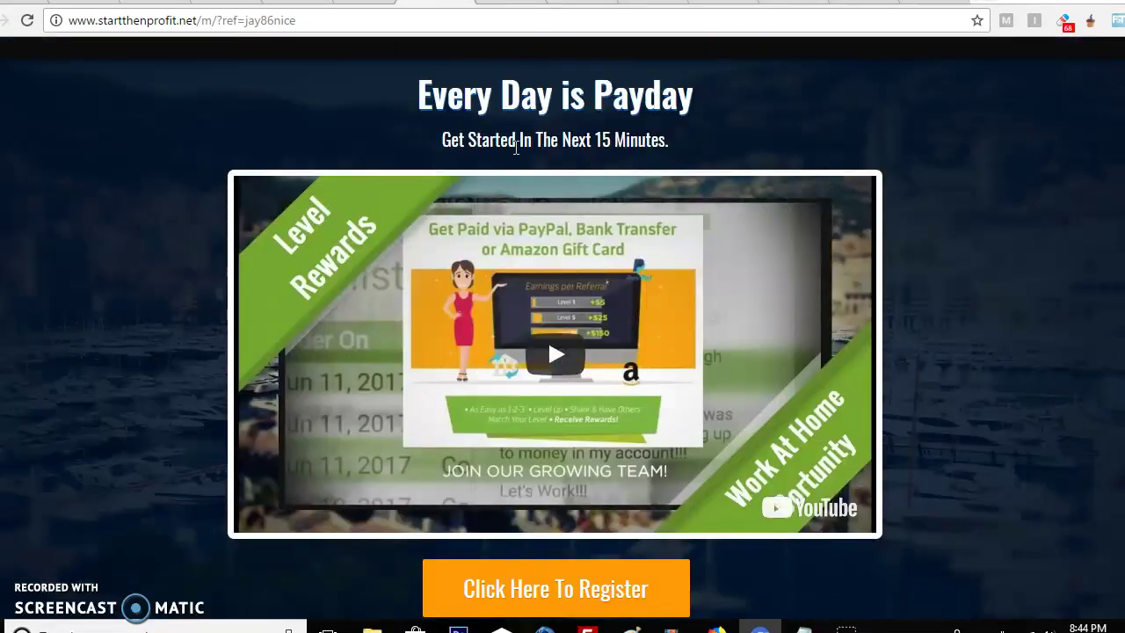
- Select the Start Then Profit referral URL for copying and switch to the 'Client Area - Freenom' tab
{"action": "left_click", "coordinate": [314, 20]}
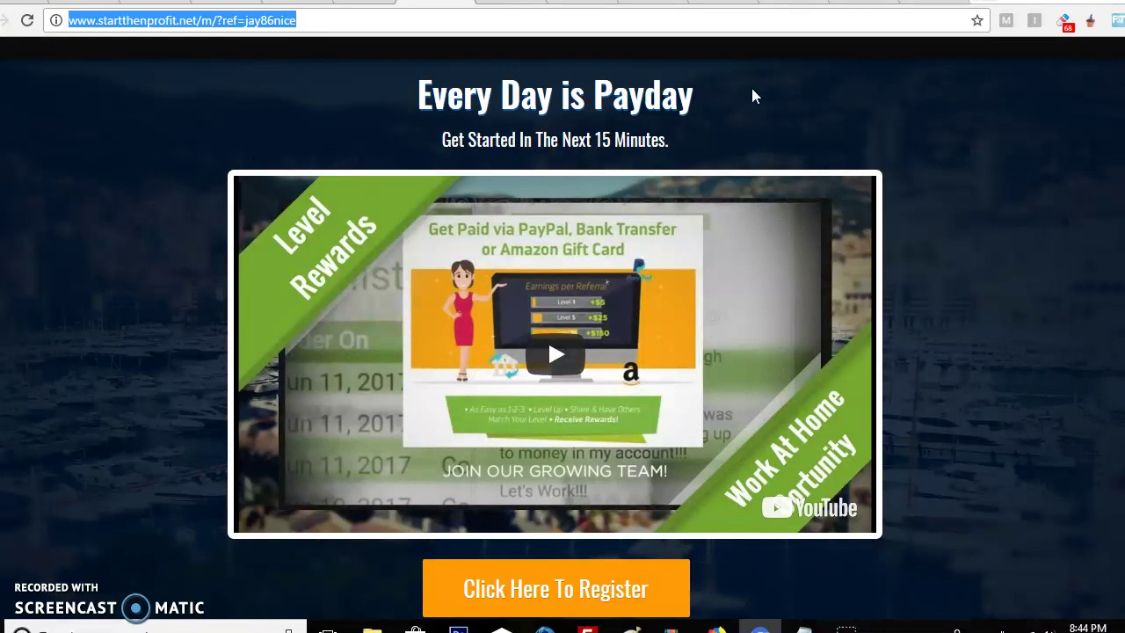
{"action": "left_click", "coordinate": [821, 119]}
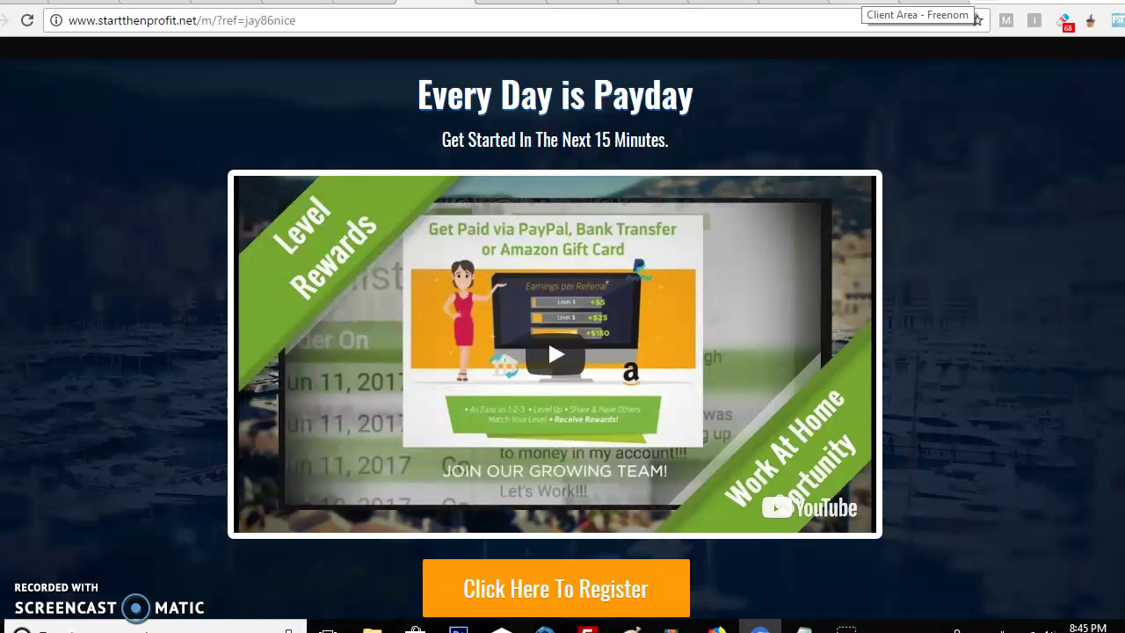
{"action": "left_click", "coordinate": [871, 3]}
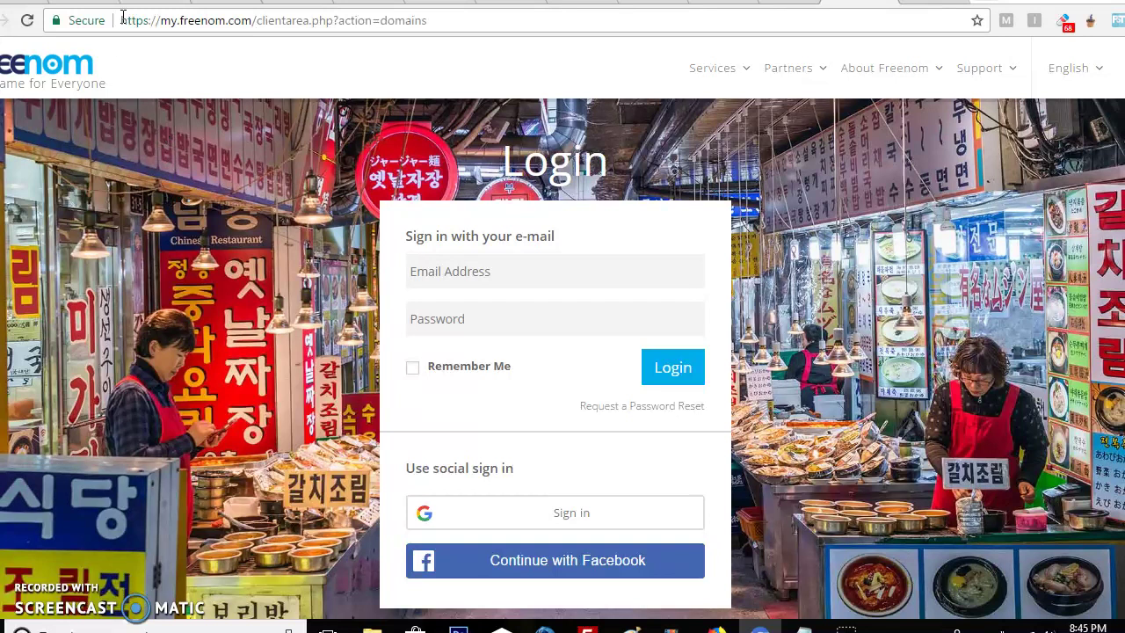
- Load the dot.tk site by replacing the current address
{"action": "left_click", "coordinate": [194, 20]}
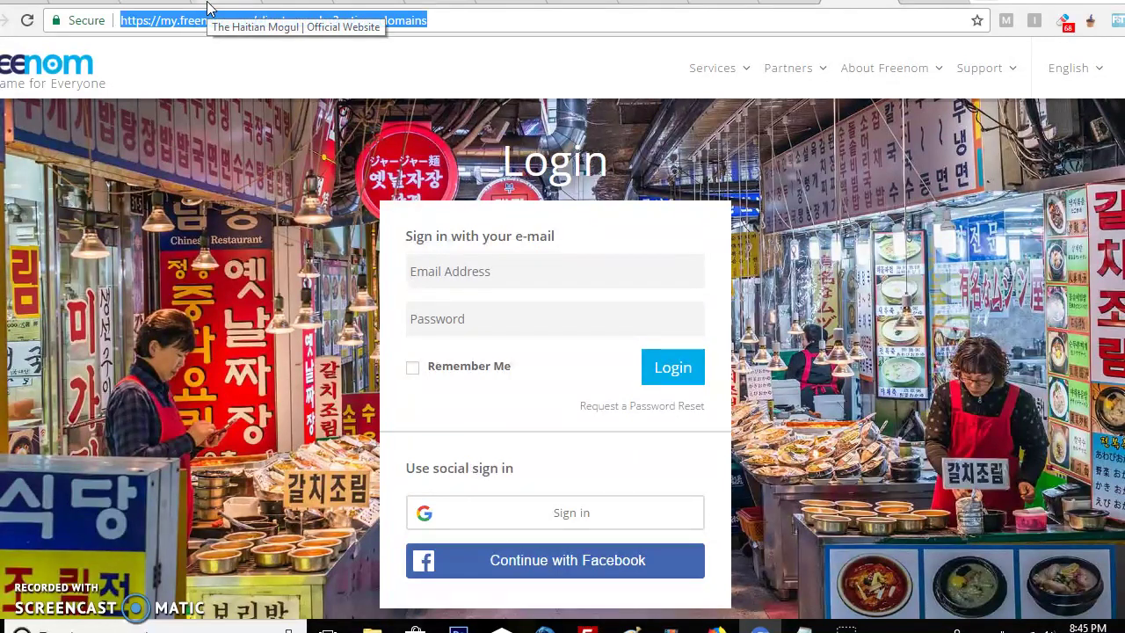
{"action": "type", "text": "dot.tk"}
{"action": "key", "text": "Return"}
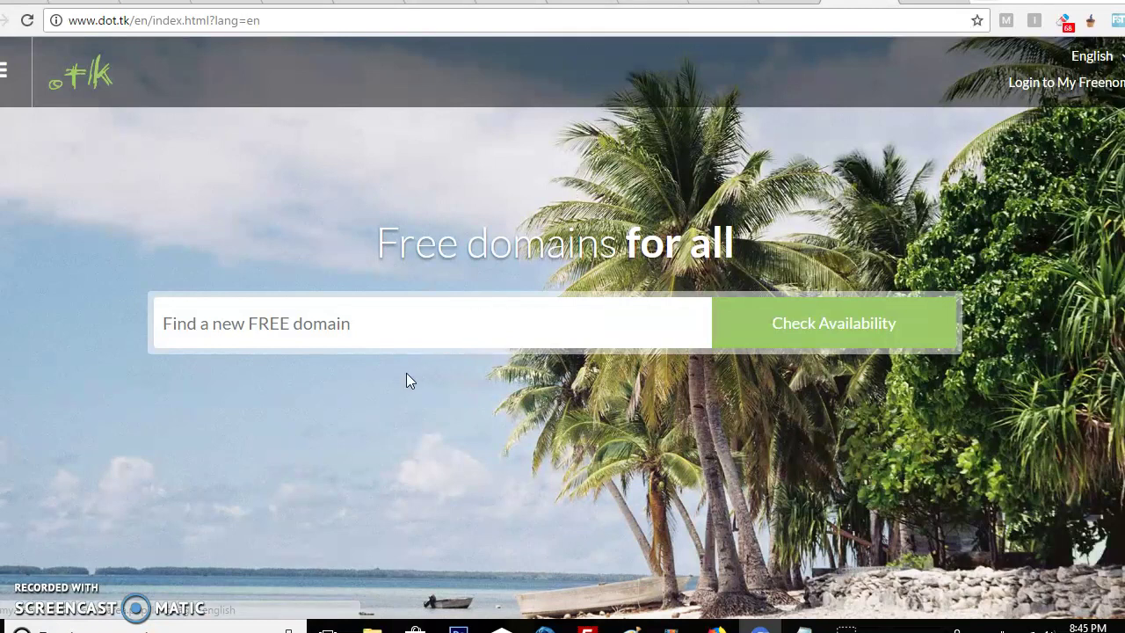
- Enter makememoney.tk in the free-domain search box, then clear it
{"action": "left_click", "coordinate": [422, 324]}
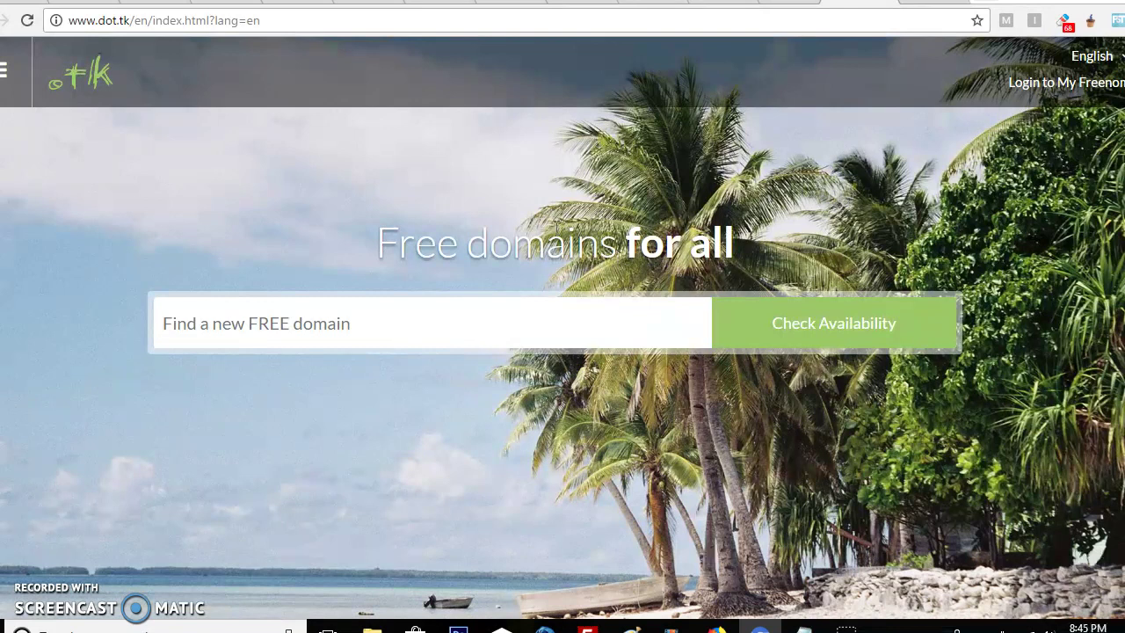
{"action": "type", "text": "ma"}
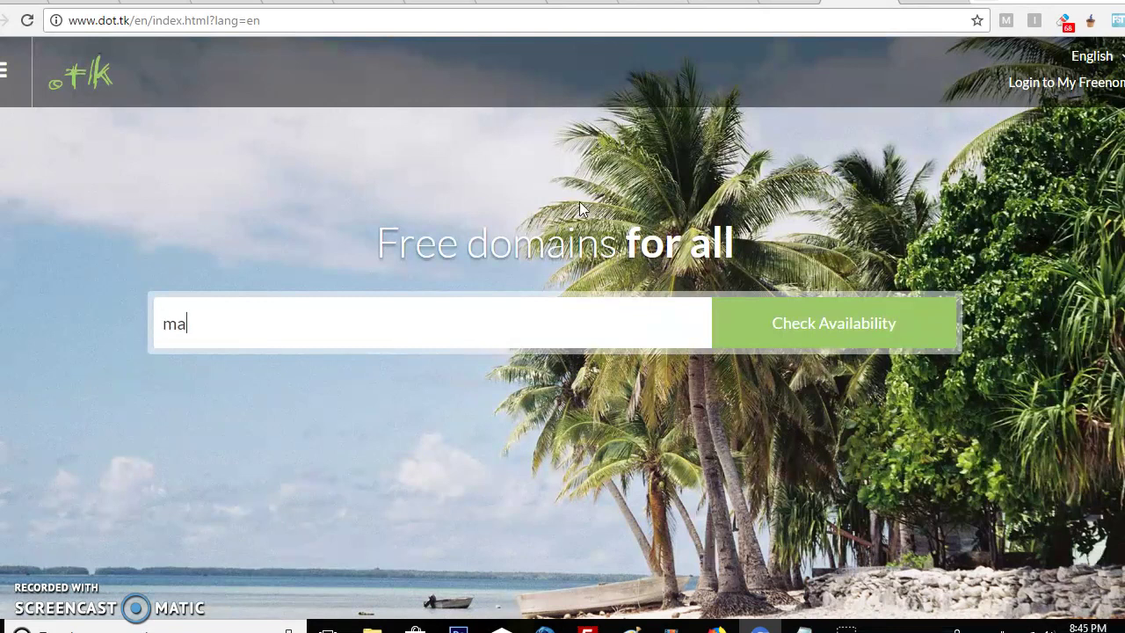
{"action": "type", "text": "kememoney.tk"}
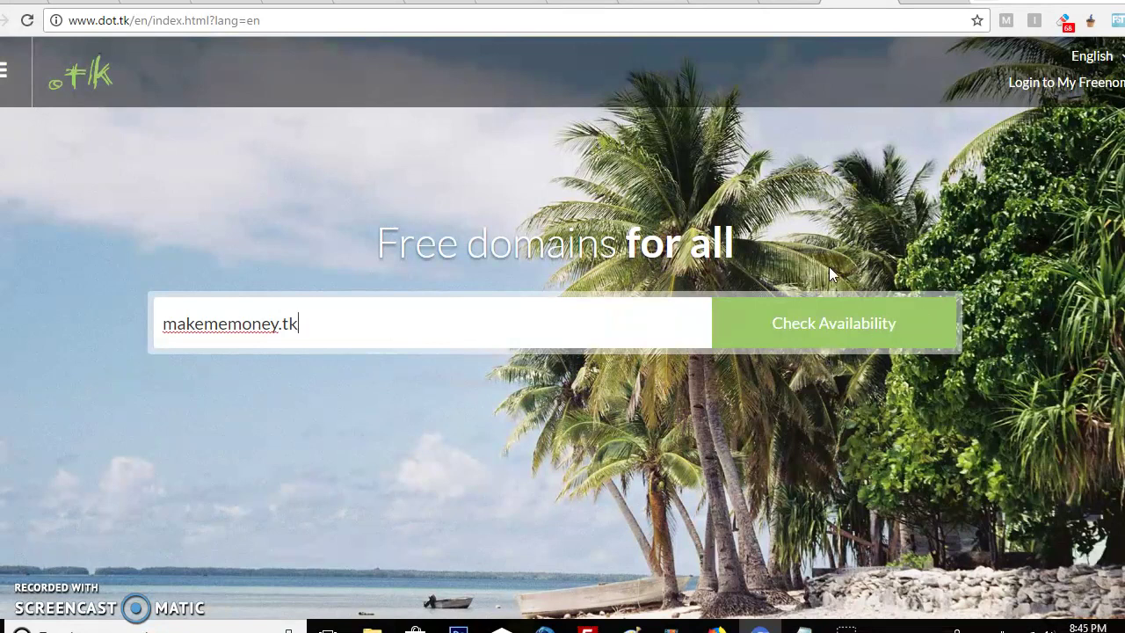
{"action": "key", "text": "ctrl+a"}
{"action": "key", "text": "BackSpace"}
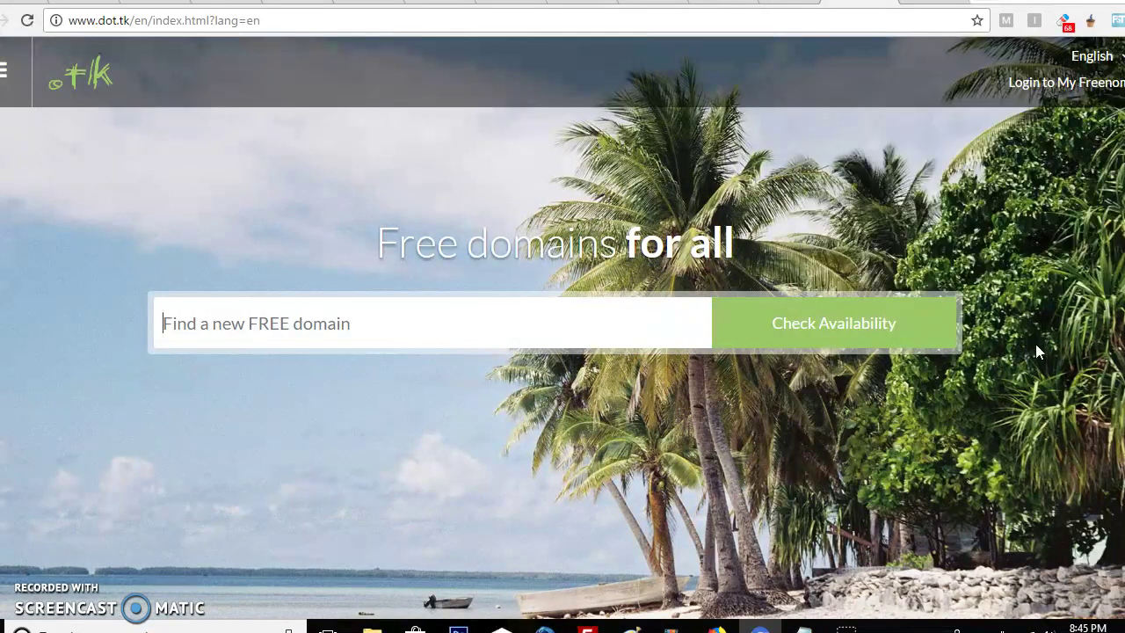
- Log in to My Freenom and choose Services > Register a New Domain
{"action": "left_click", "coordinate": [1057, 85]}
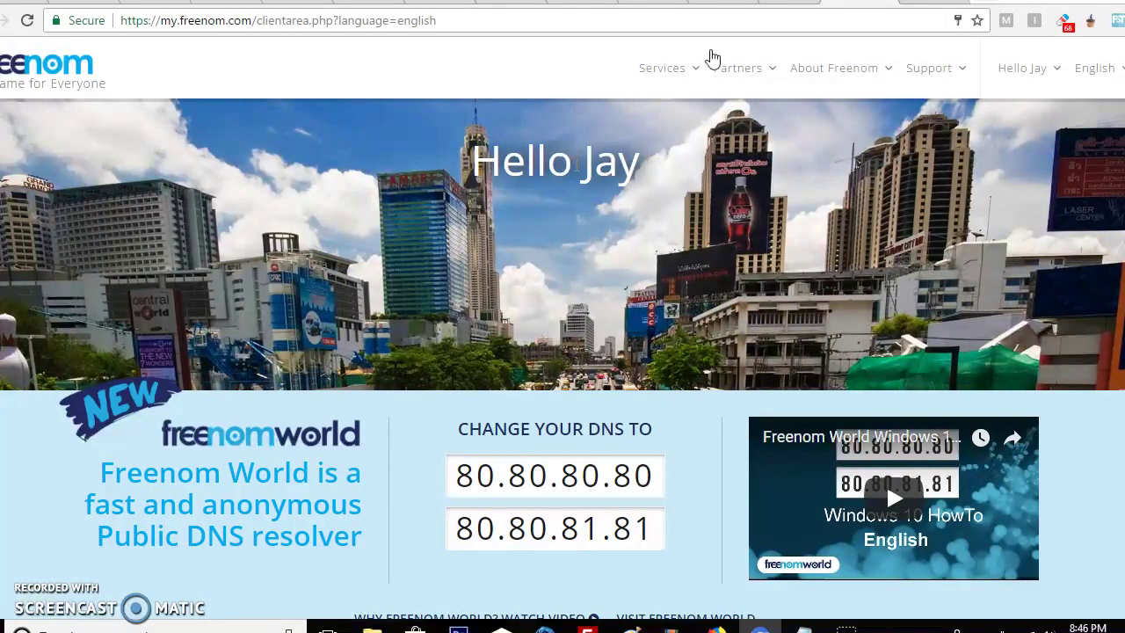
{"action": "left_click", "coordinate": [686, 75]}
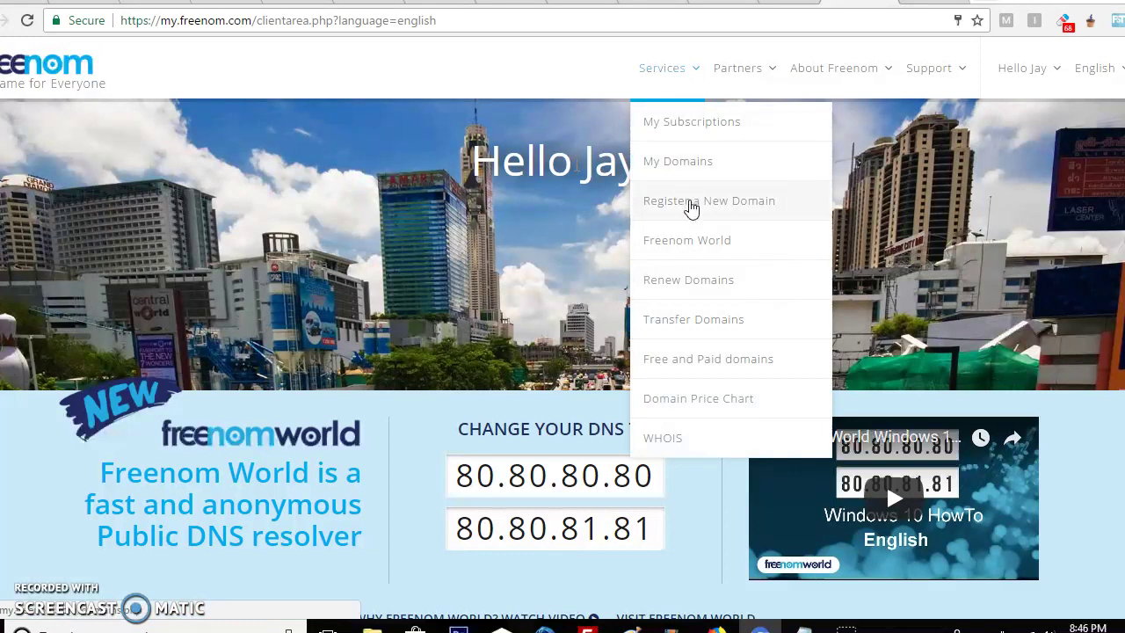
{"action": "left_click", "coordinate": [691, 205]}
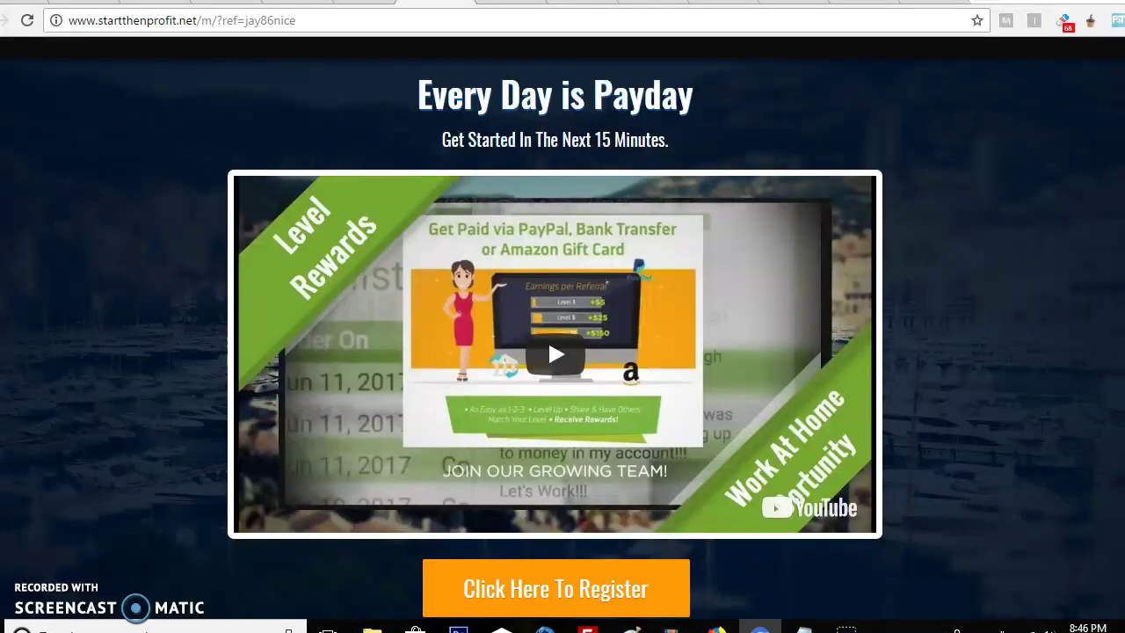
- Recheck the Start Then Profit page's address, then return to Freenom's domains.php tab
{"action": "left_click", "coordinate": [206, 21]}
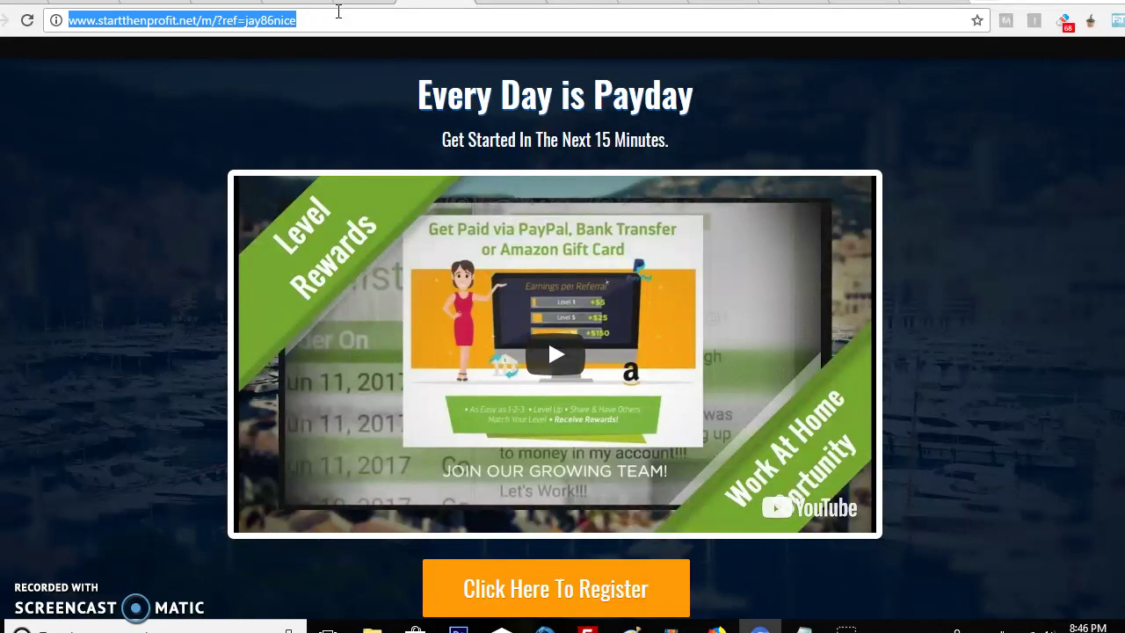
{"action": "left_click", "coordinate": [178, 200]}
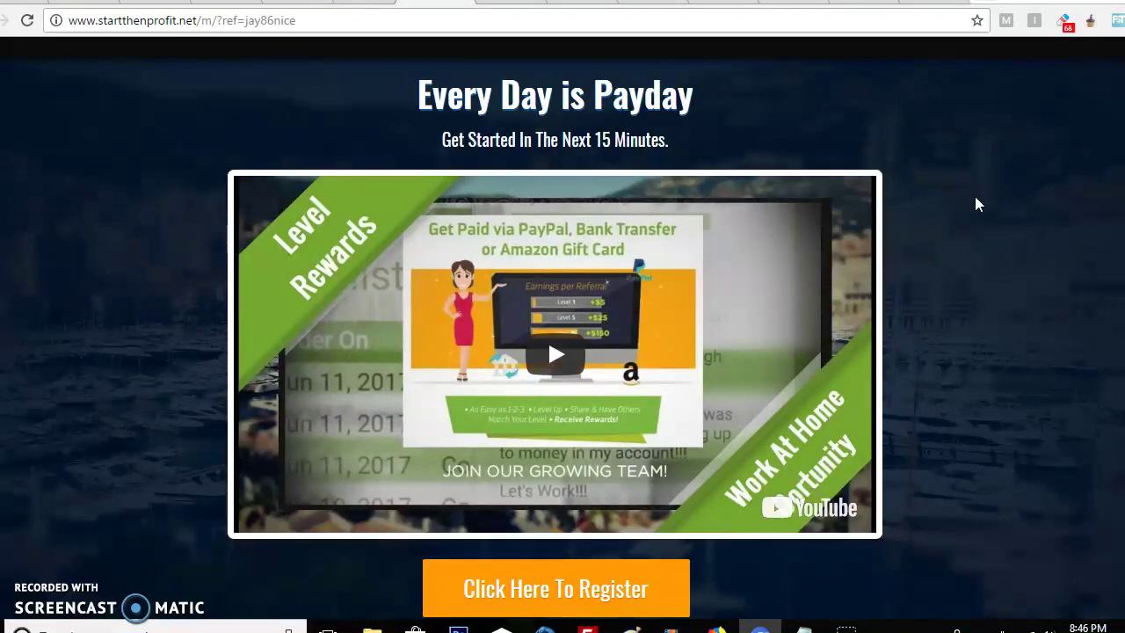
{"action": "scroll", "coordinate": [974, 204], "scroll_direction": "down", "scroll_amount": 2}
{"action": "scroll", "coordinate": [975, 204], "scroll_direction": "up", "scroll_amount": 2}
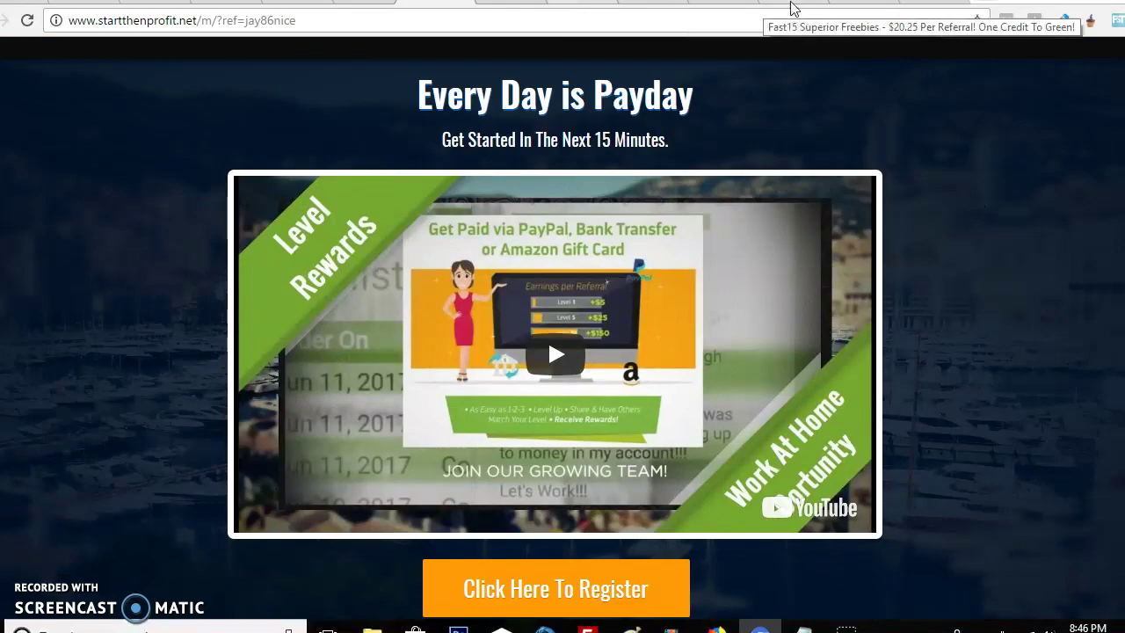
{"action": "left_click", "coordinate": [860, 4]}
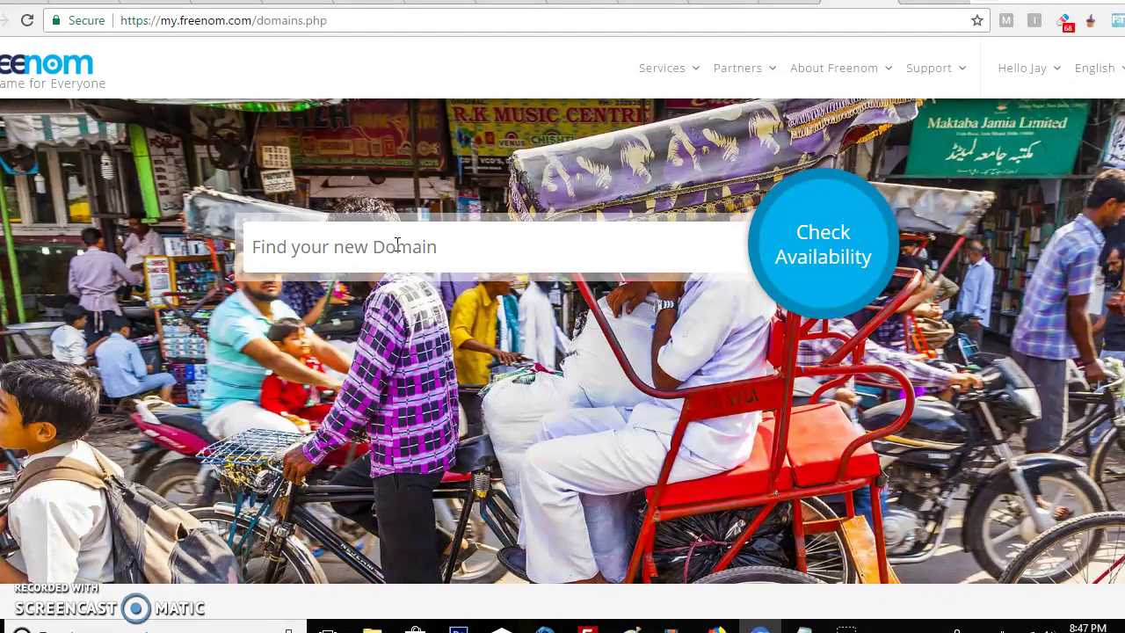
- Search Freenom for the domain leveluppayments.tk to check its availability
{"action": "type", "text": "levelu"}
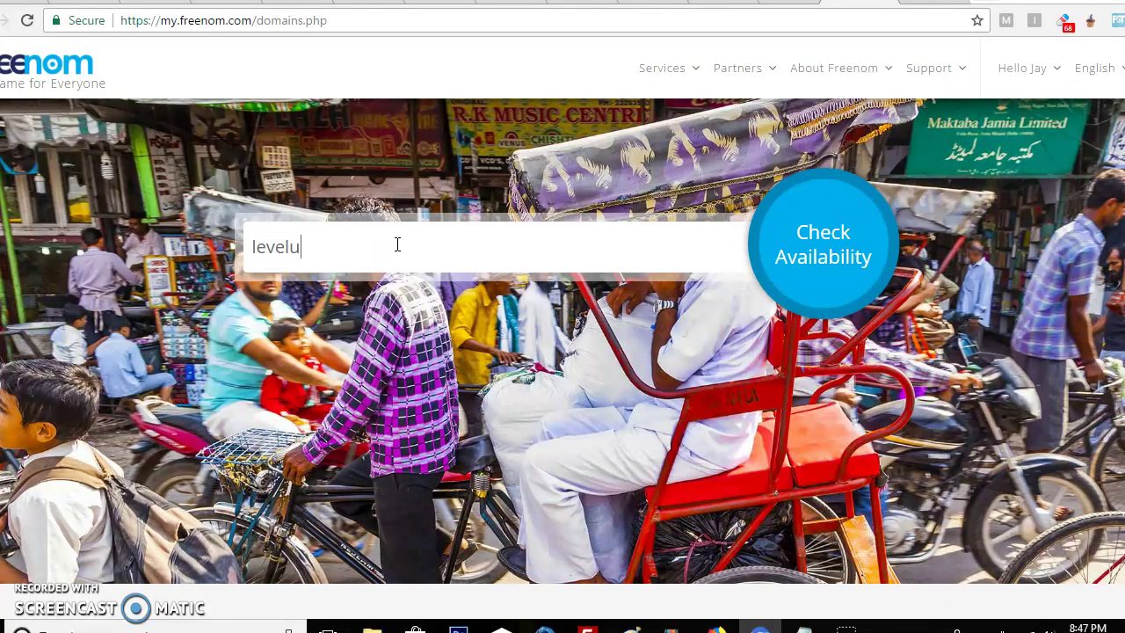
{"action": "type", "text": "ppayments.tk"}
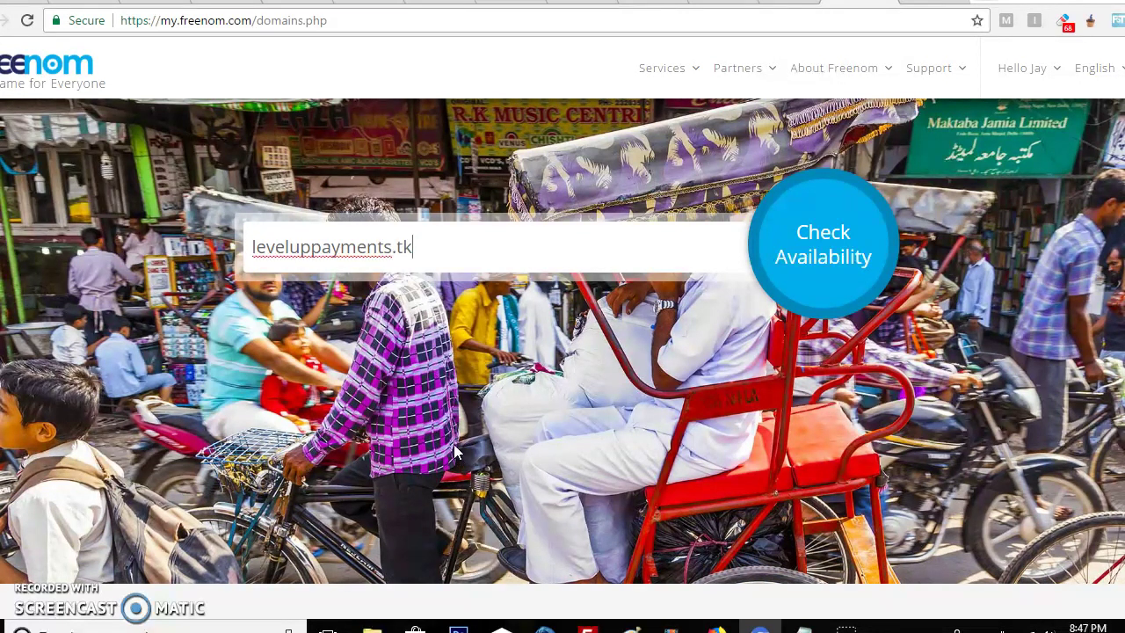
{"action": "left_click", "coordinate": [799, 252]}
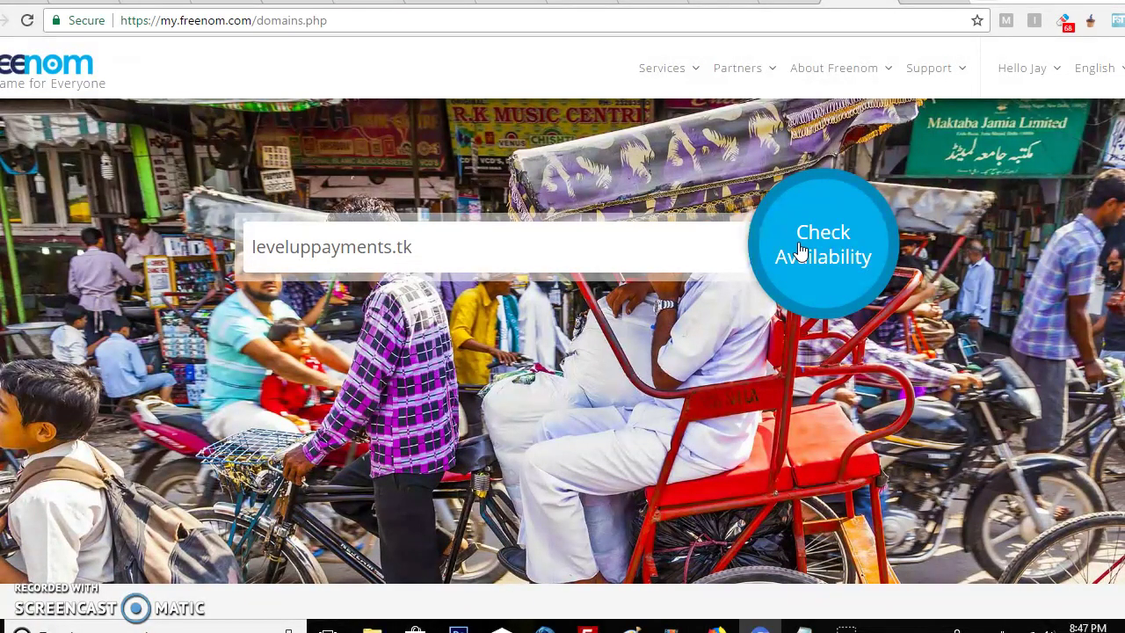
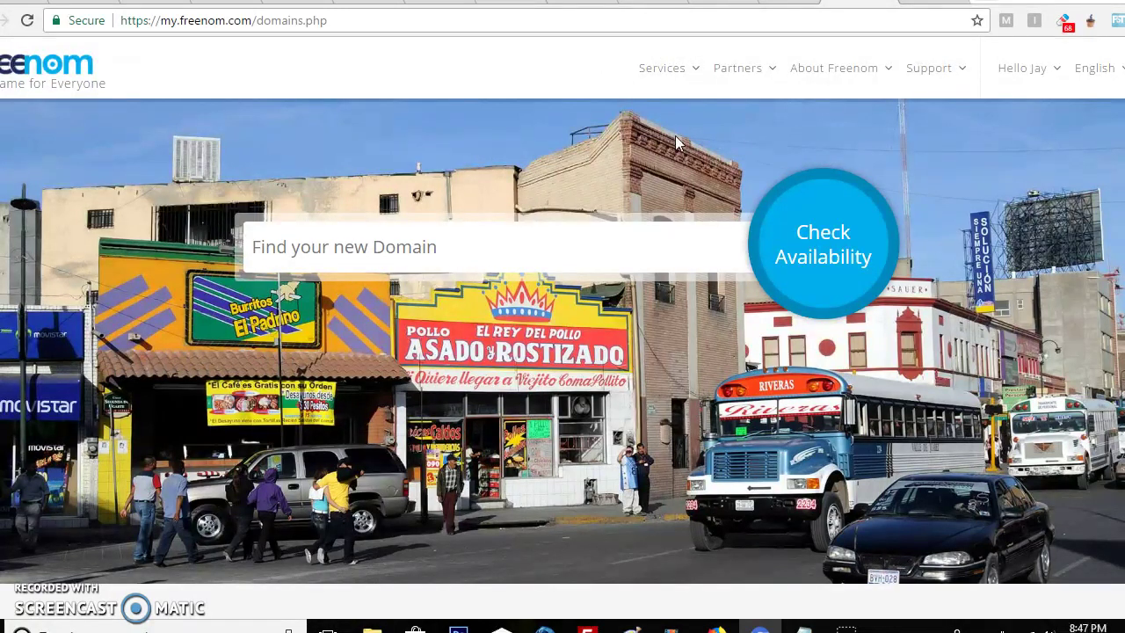
- Copy the affiliate landing page's web address
{"action": "left_click", "coordinate": [682, 77]}
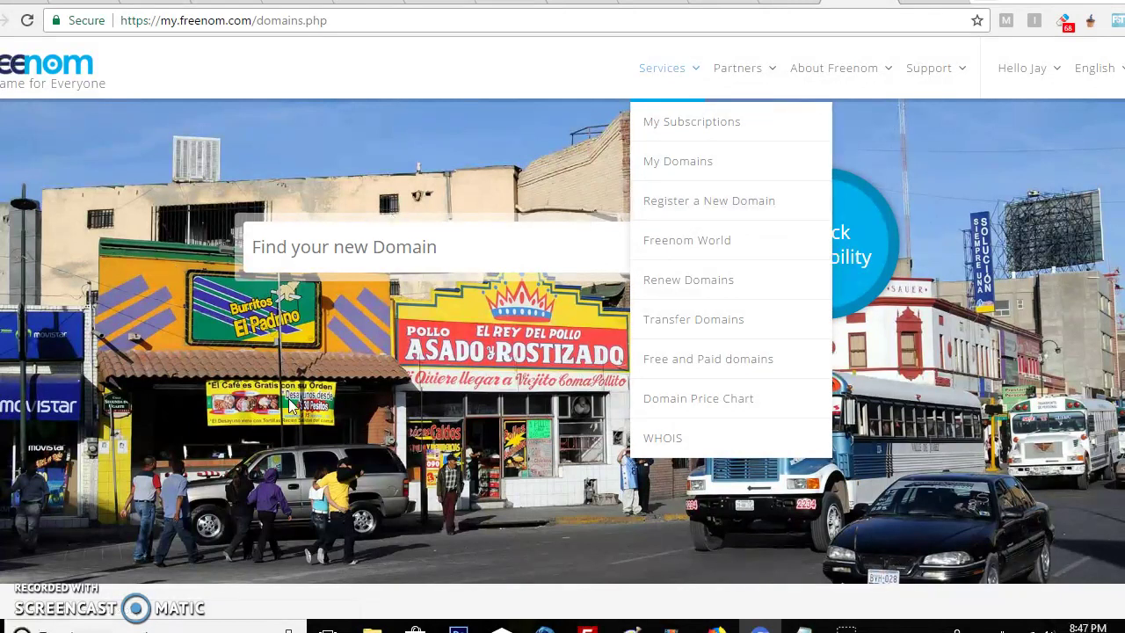
{"action": "left_click", "coordinate": [351, 247]}
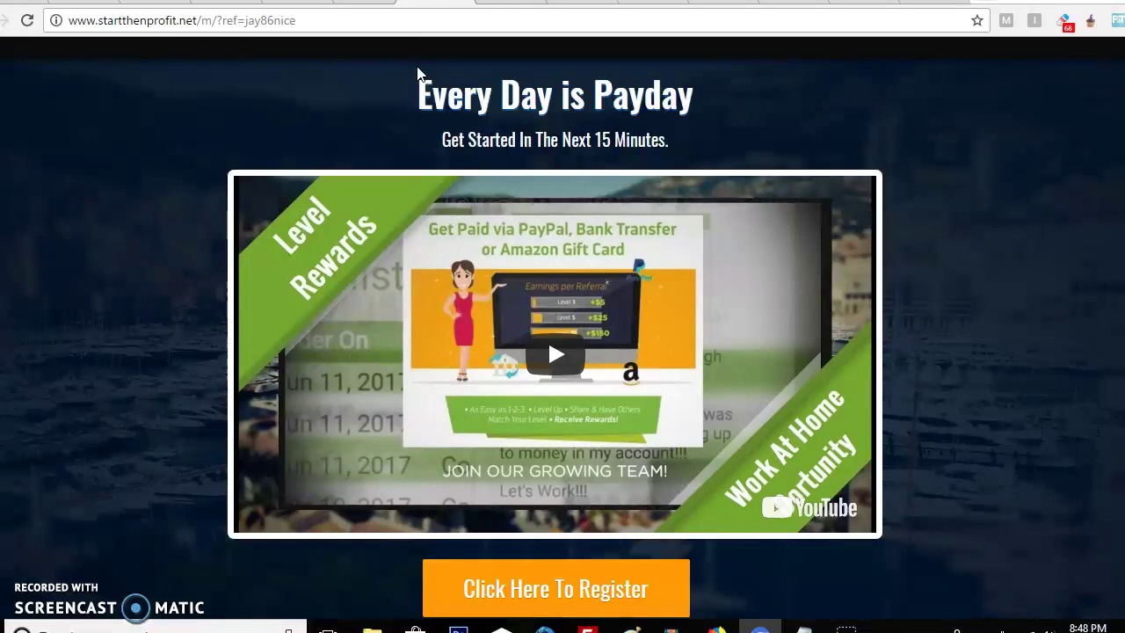
{"action": "left_click", "coordinate": [419, 23]}
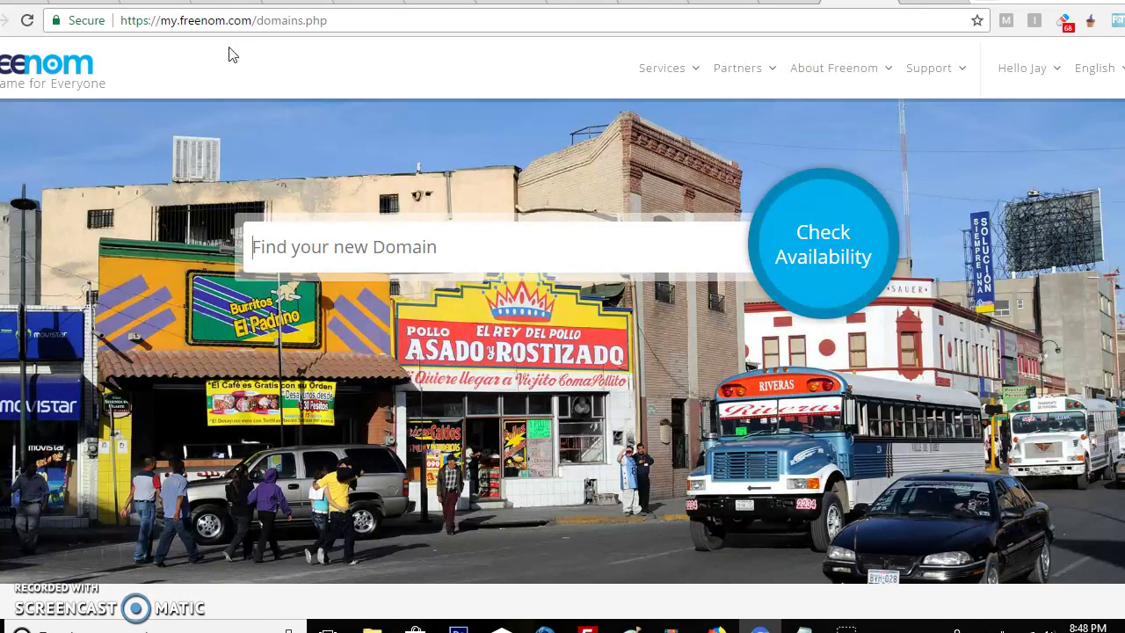
- Enter leveluppayments.tk in Freenom's 'Find your new Domain' field
{"action": "left_click", "coordinate": [450, 253]}
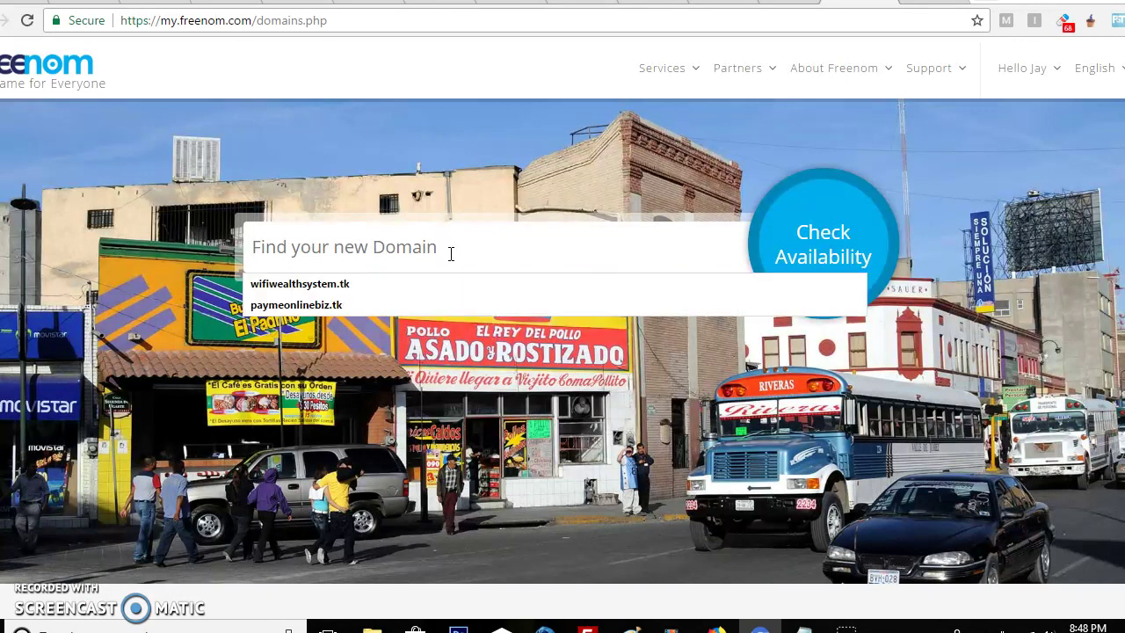
{"action": "left_click", "coordinate": [292, 336]}
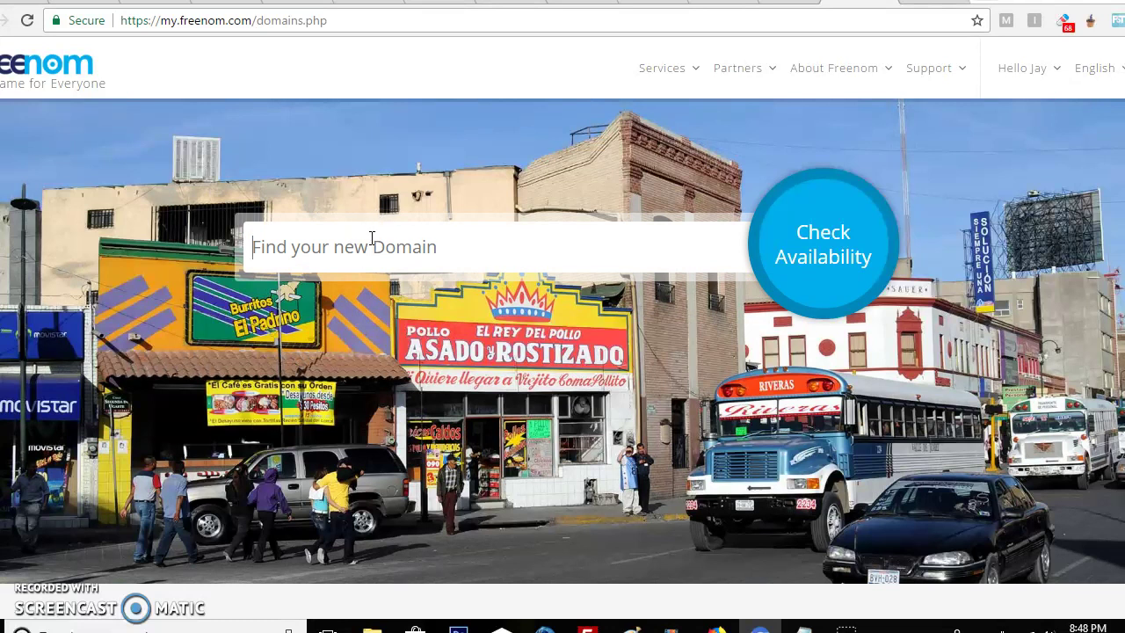
{"action": "type", "text": "leveluppayments.tk"}
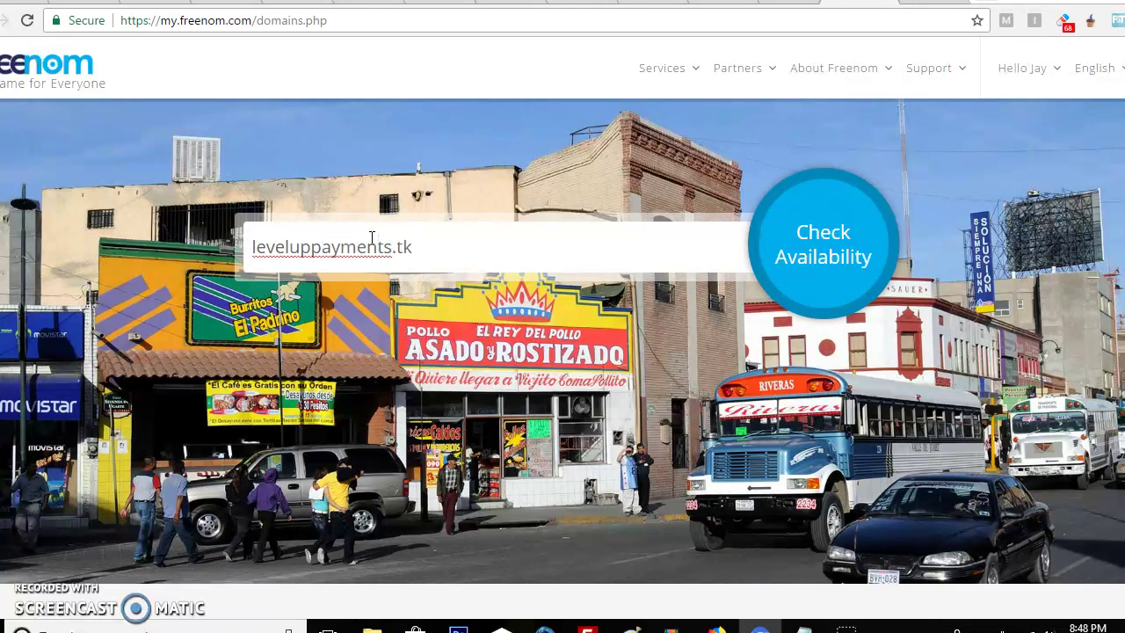
- Check leveluppayments.tk availability, add the .ml, .ga, .cf and .gq versions, then check out
{"action": "left_click", "coordinate": [795, 268]}
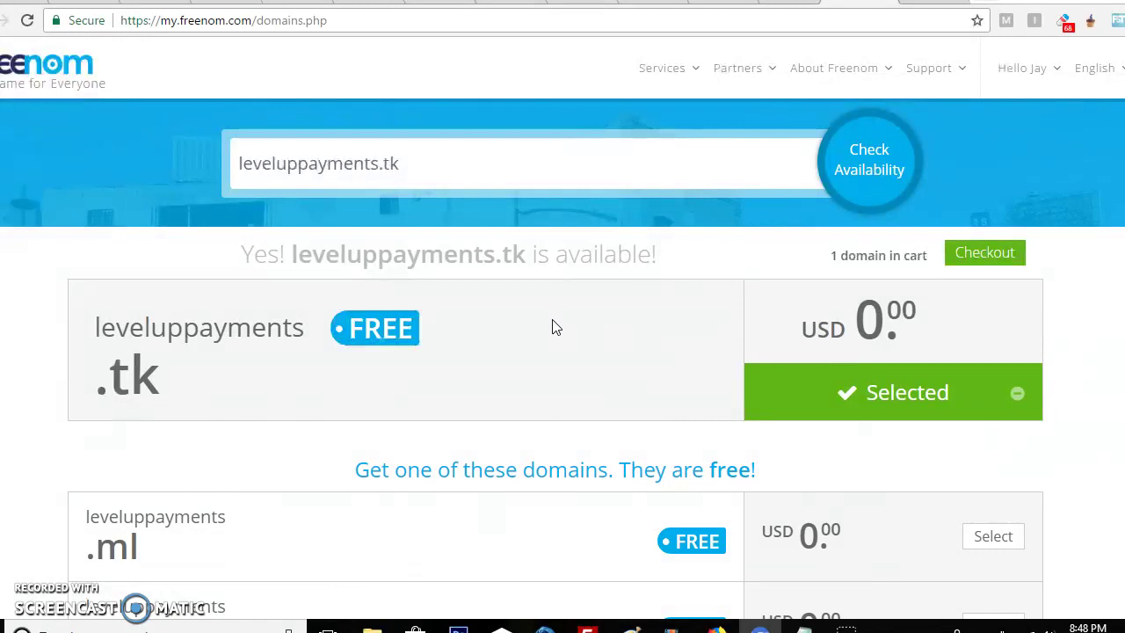
{"action": "scroll", "coordinate": [554, 324], "scroll_direction": "down", "scroll_amount": 1}
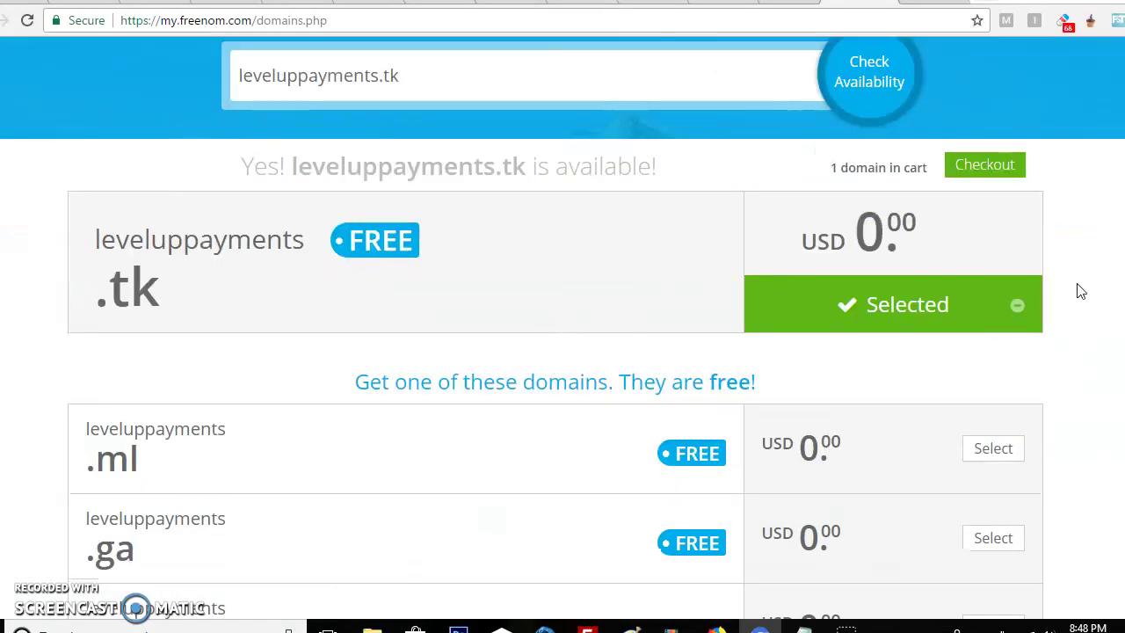
{"action": "scroll", "coordinate": [1081, 292], "scroll_direction": "down", "scroll_amount": 3}
{"action": "left_click", "coordinate": [1013, 196]}
{"action": "left_click", "coordinate": [1000, 278]}
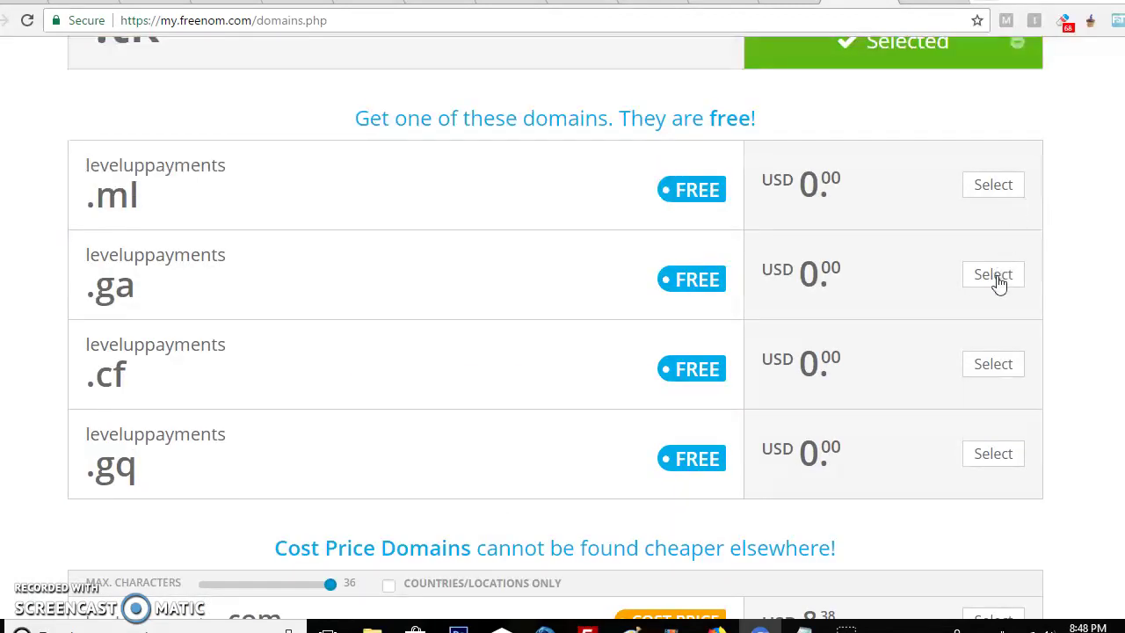
{"action": "left_click", "coordinate": [999, 363]}
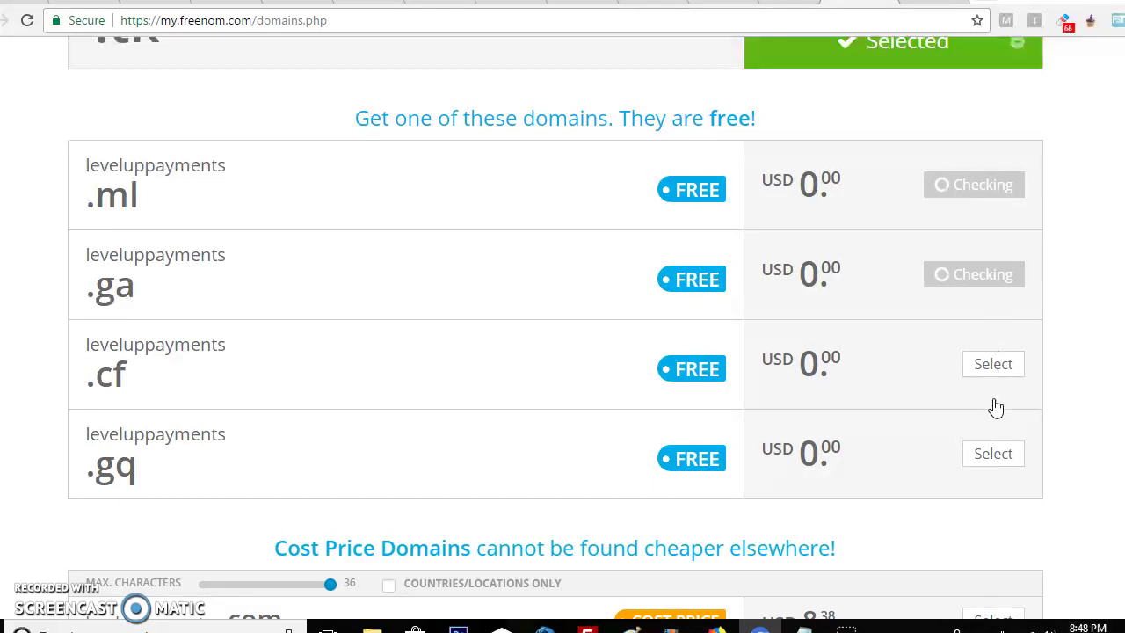
{"action": "left_click", "coordinate": [992, 456]}
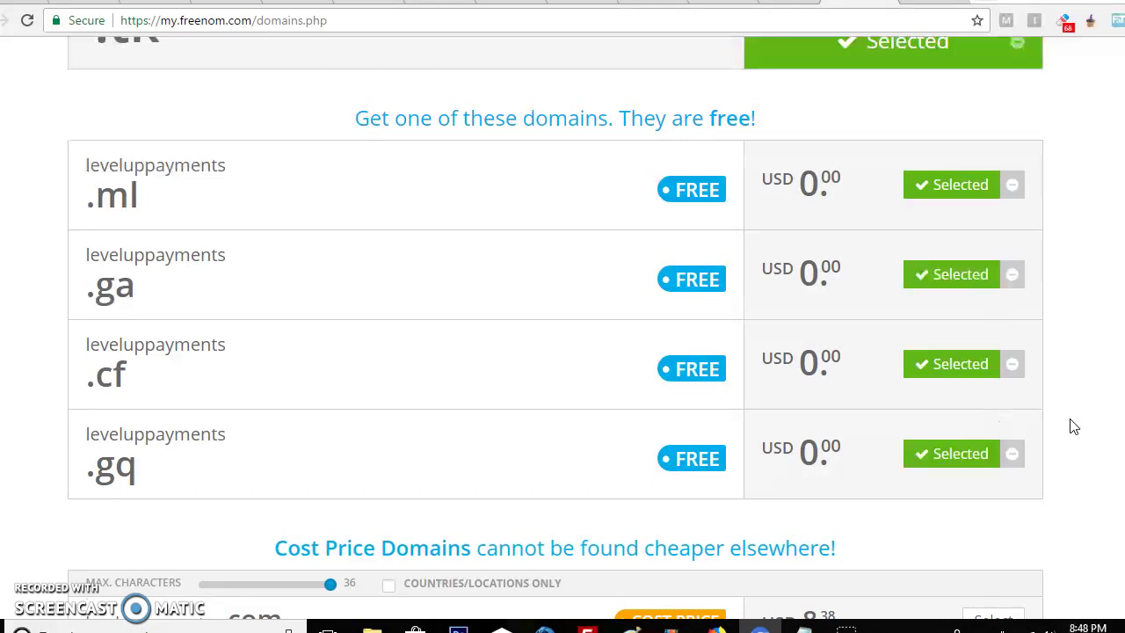
{"action": "scroll", "coordinate": [1074, 426], "scroll_direction": "up", "scroll_amount": 4}
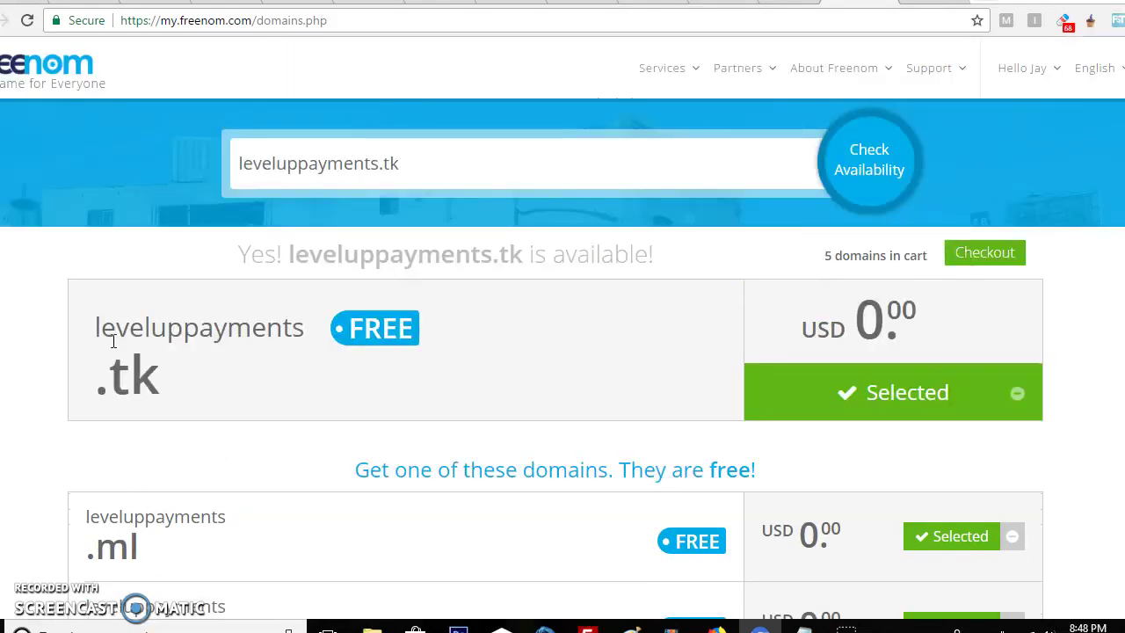
{"action": "left_click", "coordinate": [980, 253]}
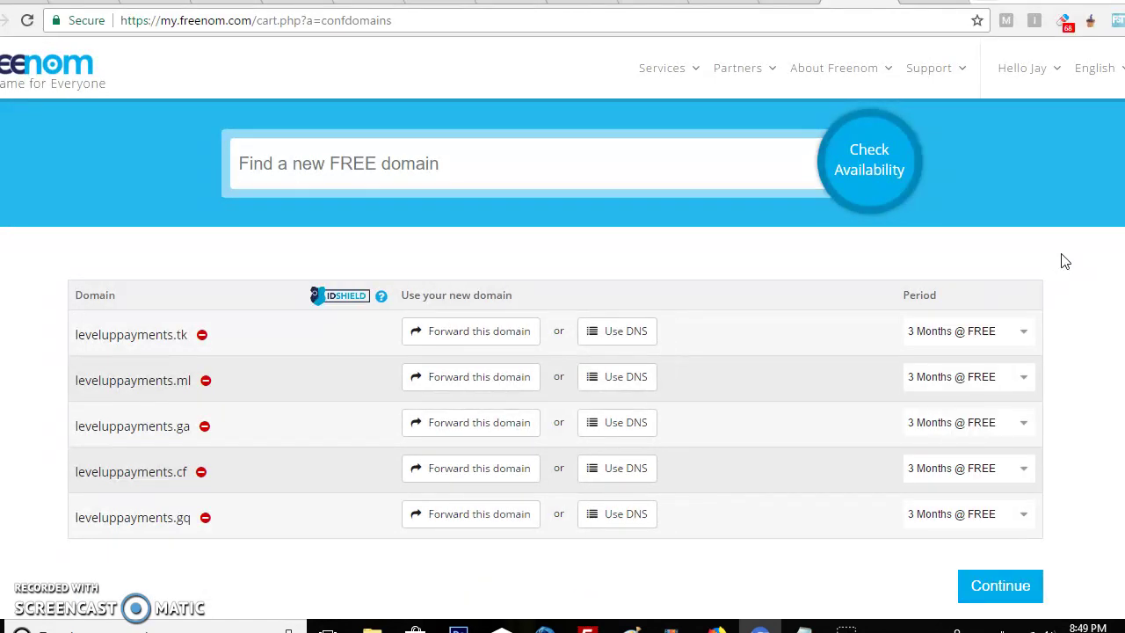
- Set the period for leveluppayments .tk, .ml, .ga, .cf and .gq to '12 Months @ FREE'
{"action": "left_click", "coordinate": [1019, 334]}
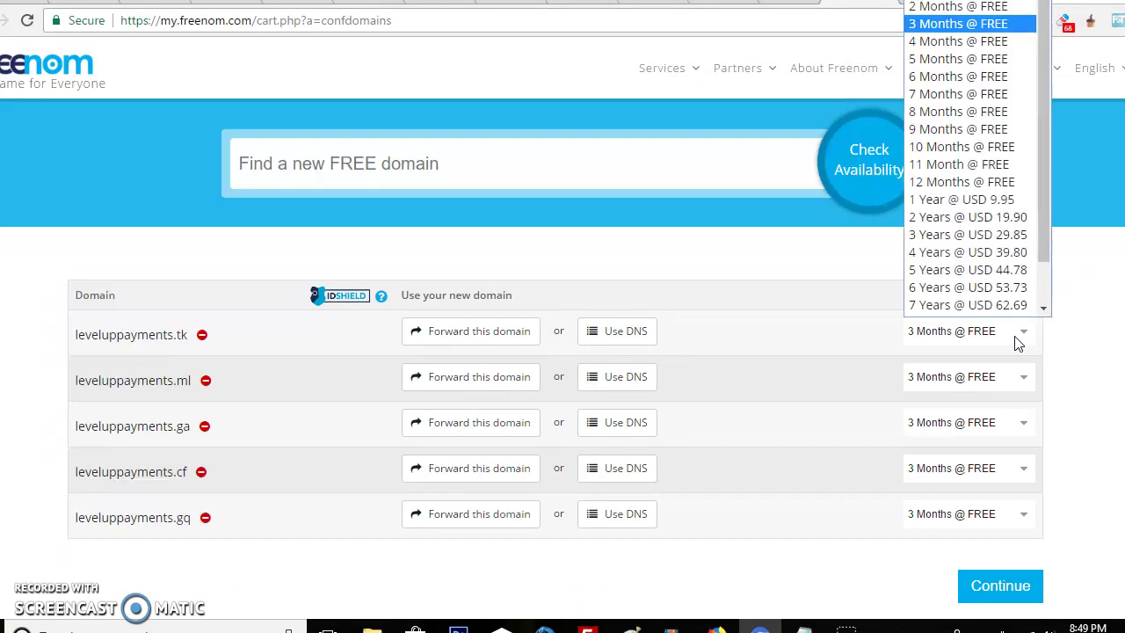
{"action": "left_click", "coordinate": [958, 167]}
{"action": "left_click", "coordinate": [1009, 379]}
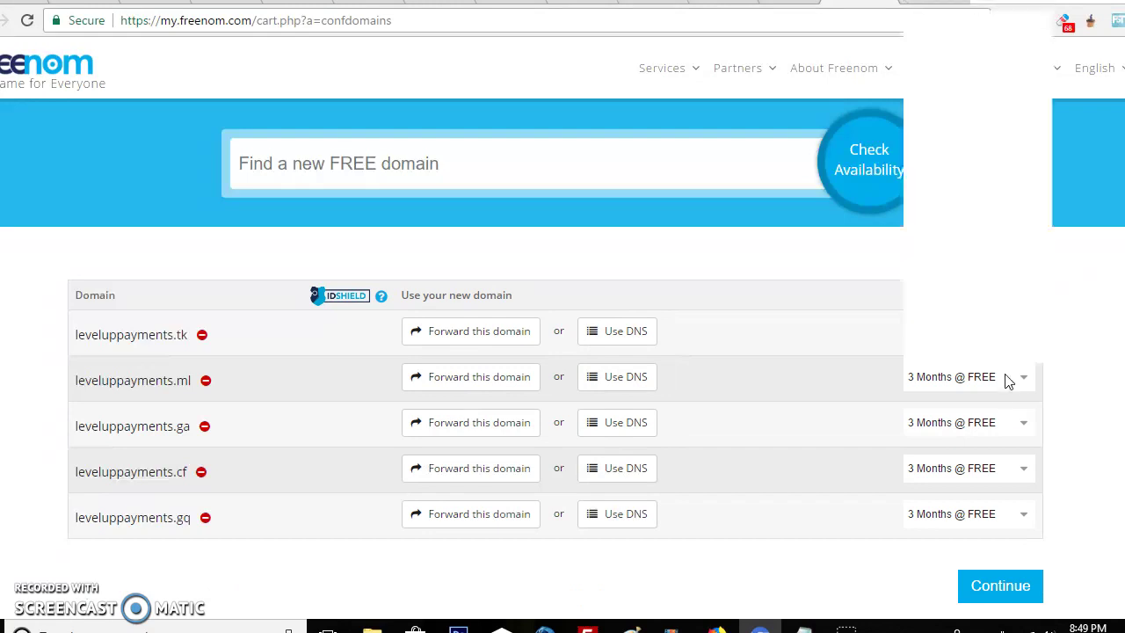
{"action": "left_click", "coordinate": [971, 213]}
{"action": "left_click", "coordinate": [976, 423]}
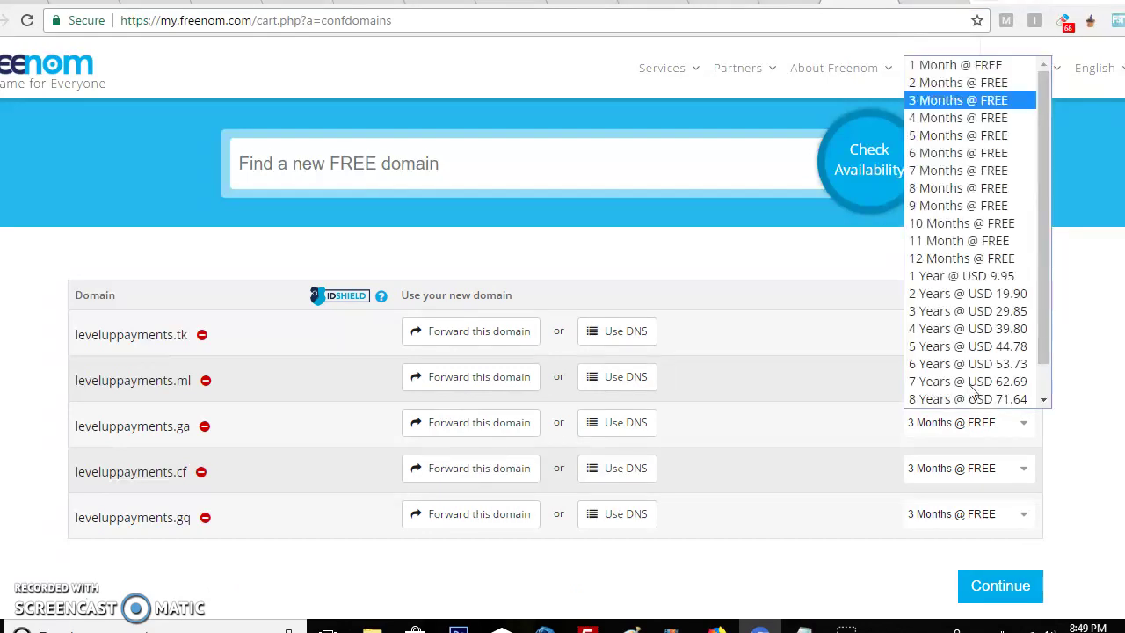
{"action": "left_click", "coordinate": [971, 261]}
{"action": "left_click", "coordinate": [972, 474]}
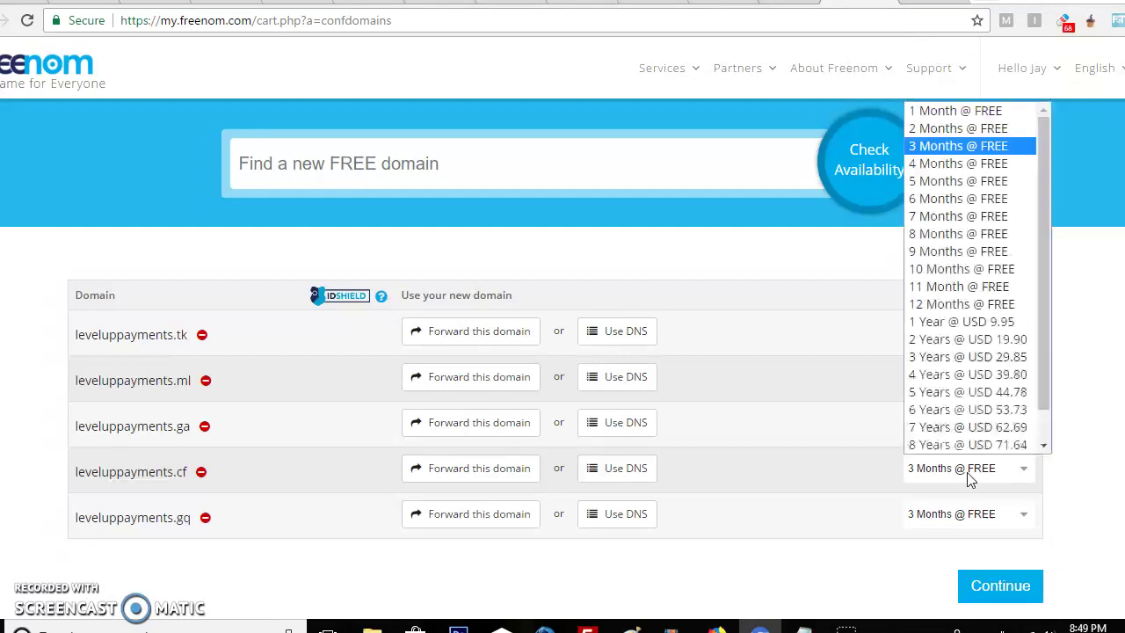
{"action": "left_click", "coordinate": [967, 305]}
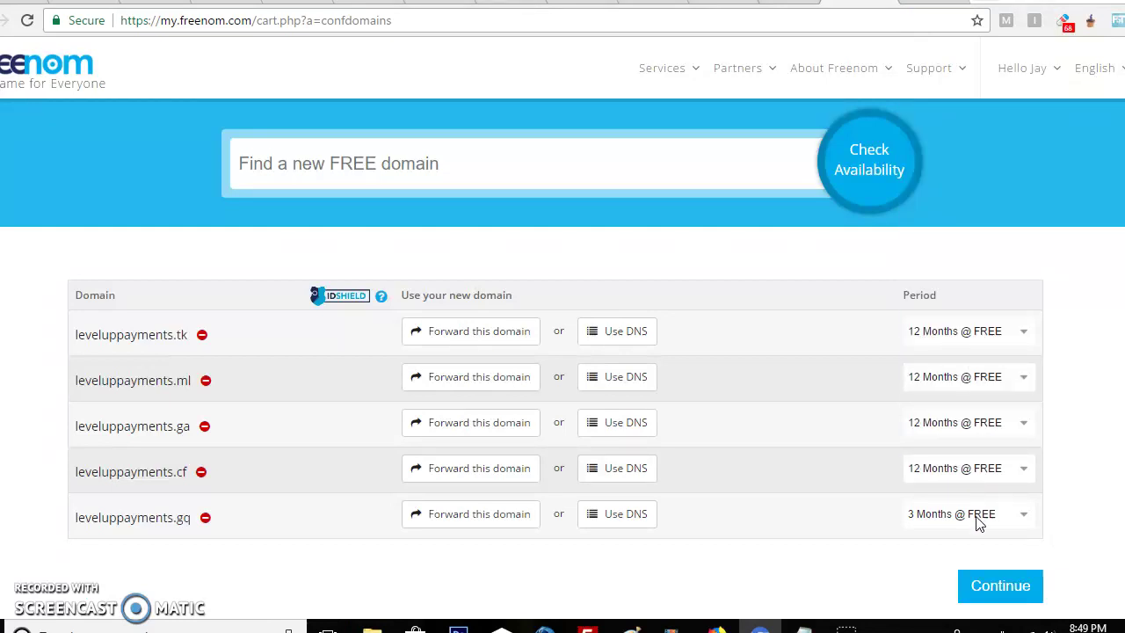
{"action": "left_click", "coordinate": [980, 519]}
{"action": "left_click", "coordinate": [967, 350]}
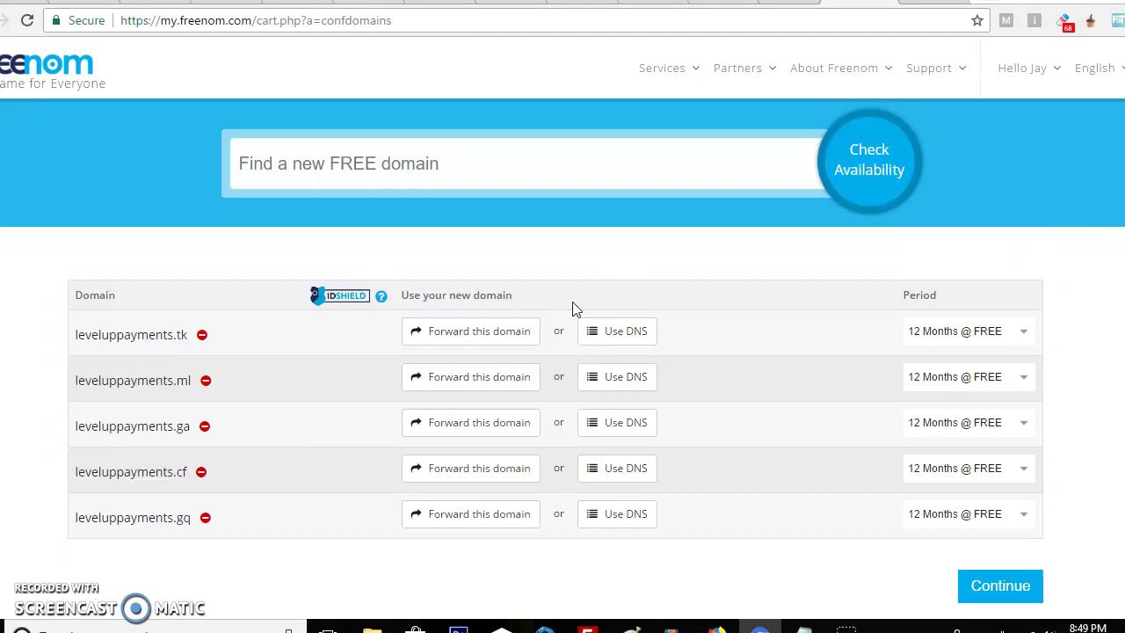
- Forward leveluppayments.tk, .ml and .ga to the pasted affiliate landing page address
{"action": "left_click", "coordinate": [519, 339]}
{"action": "triple_click", "coordinate": [648, 384]}
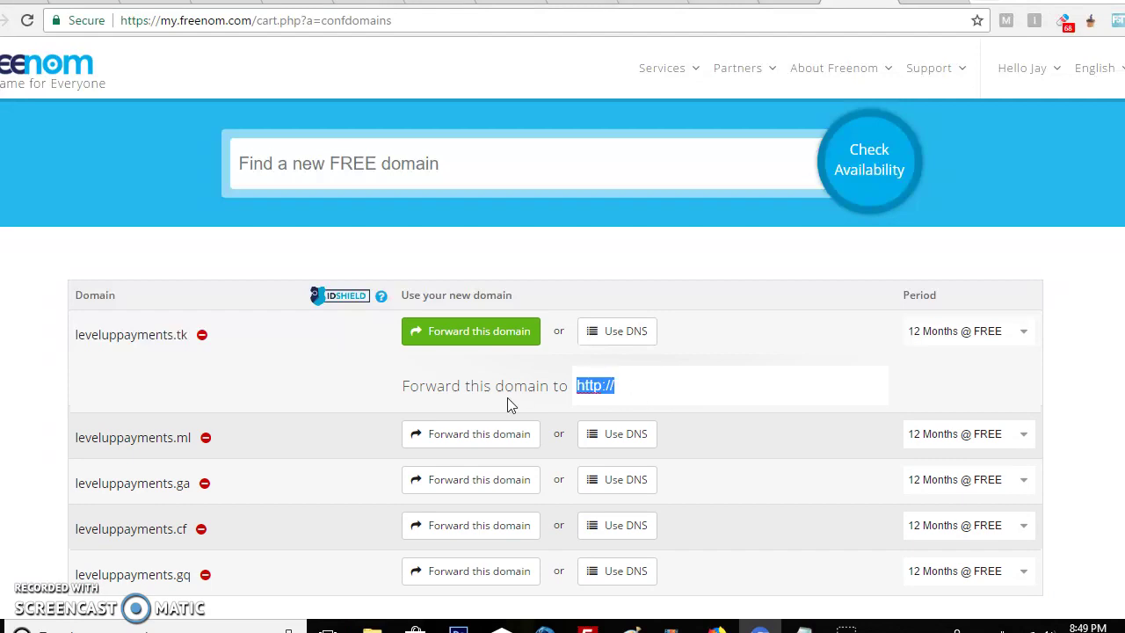
{"action": "type", "text": "http://www.startthenprofit.net/m/?ref=jay86nice"}
{"action": "scroll", "coordinate": [875, 314], "scroll_direction": "down", "scroll_amount": 1}
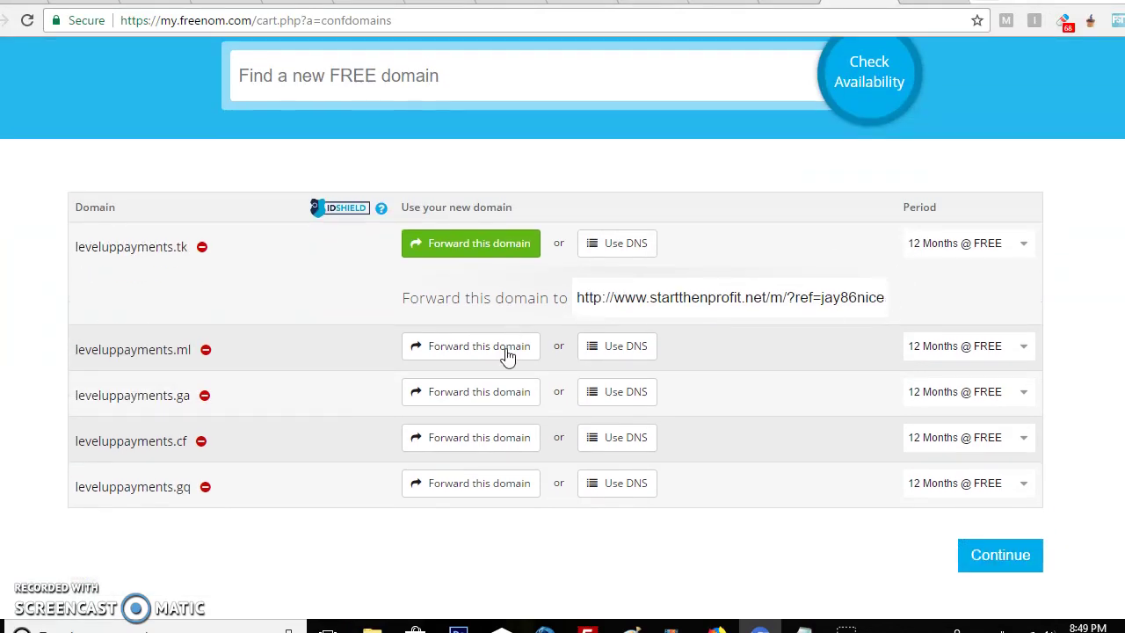
{"action": "left_click", "coordinate": [502, 352]}
{"action": "key", "text": "ctrl+a"}
{"action": "type", "text": "http://www.startthenprofit.net/m/?ref=jay86nice"}
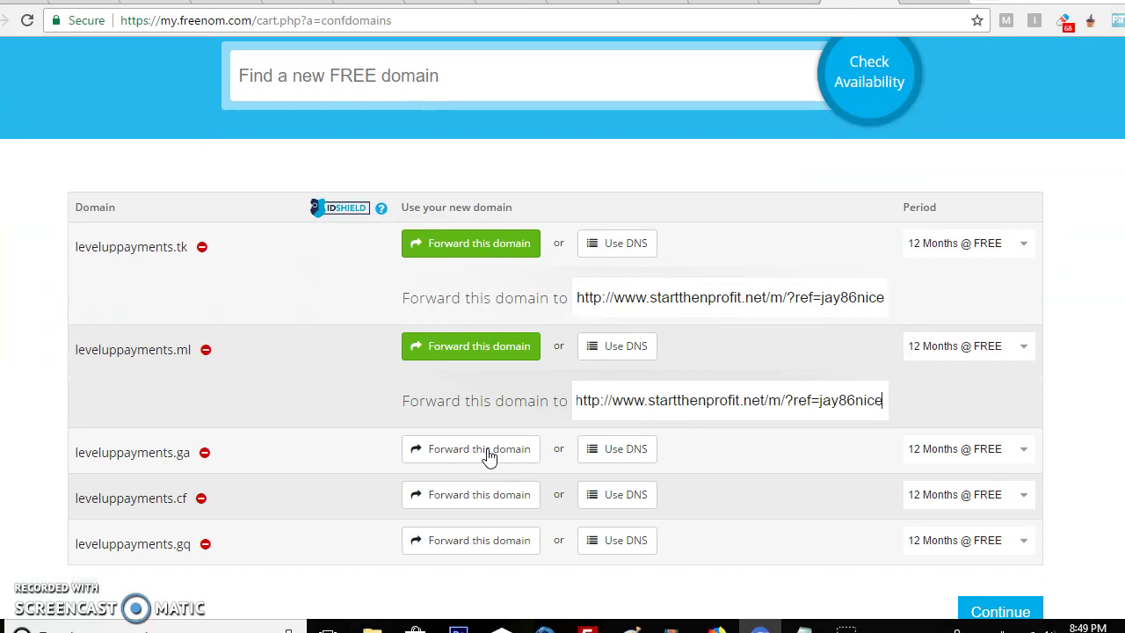
{"action": "left_click", "coordinate": [532, 455]}
{"action": "triple_click", "coordinate": [586, 503]}
{"action": "type", "text": "http://www.startthenprofit.net/m/?ref=jay86nice"}
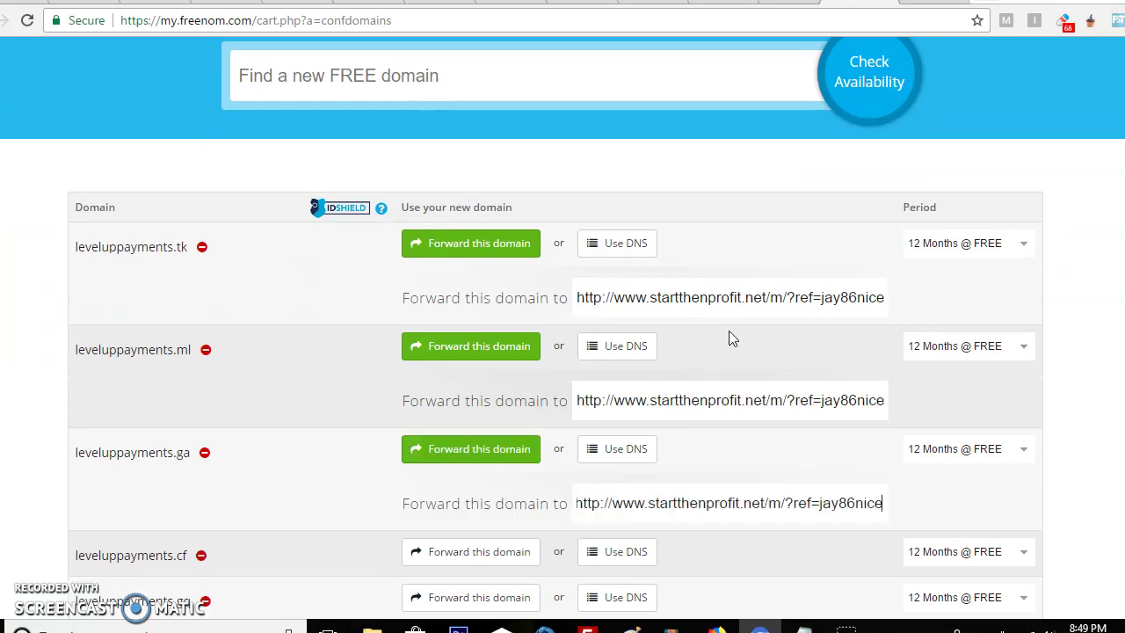
- Forward leveluppayments.cf and .gq to the same affiliate landing page address
{"action": "scroll", "coordinate": [731, 352], "scroll_direction": "down", "scroll_amount": 2}
{"action": "left_click", "coordinate": [494, 384]}
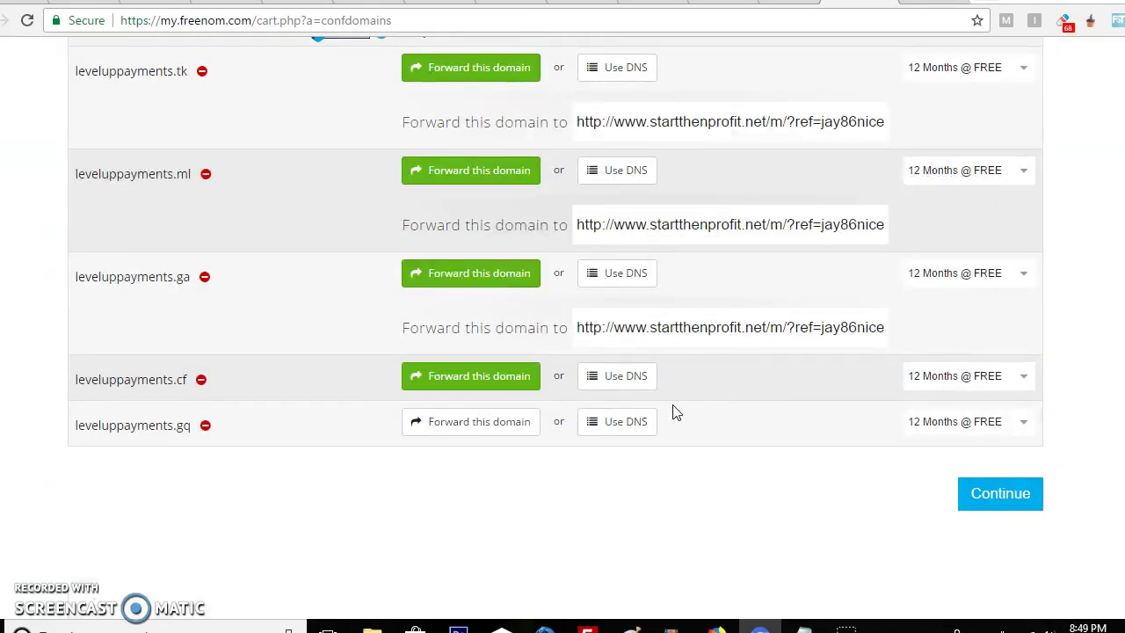
{"action": "key", "text": "ctrl+a"}
{"action": "type", "text": "http://www.startthenprofit.net/m/?ref=jay86nice"}
{"action": "left_click", "coordinate": [468, 479]}
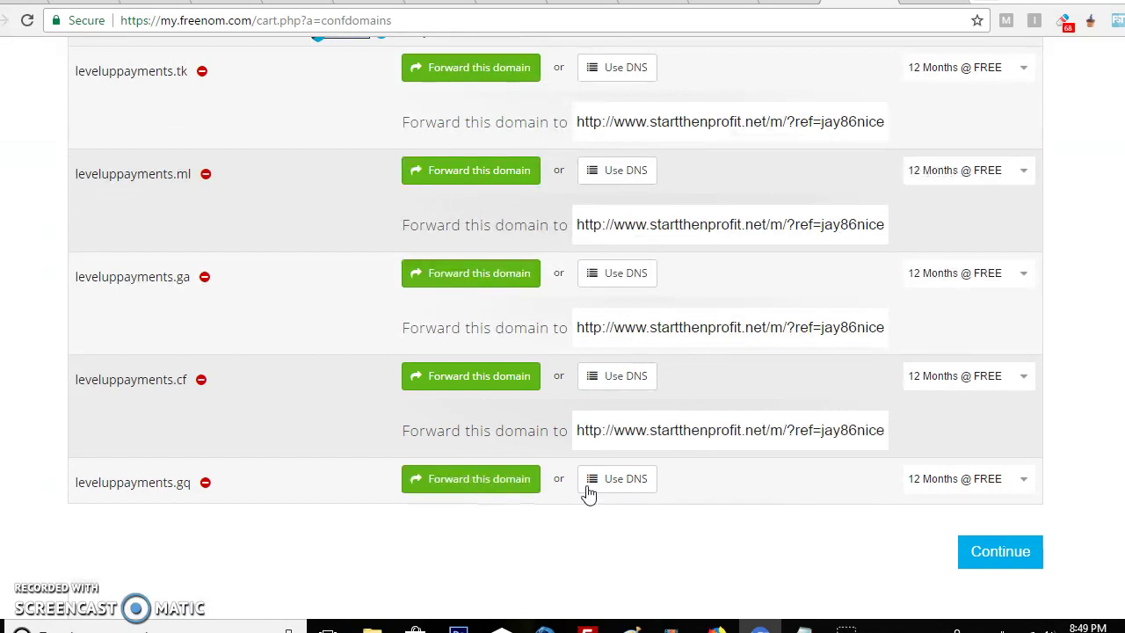
{"action": "key", "text": "ctrl+a"}
{"action": "type", "text": "http://www.startthenprofit.net/m/?ref=jay86nice"}
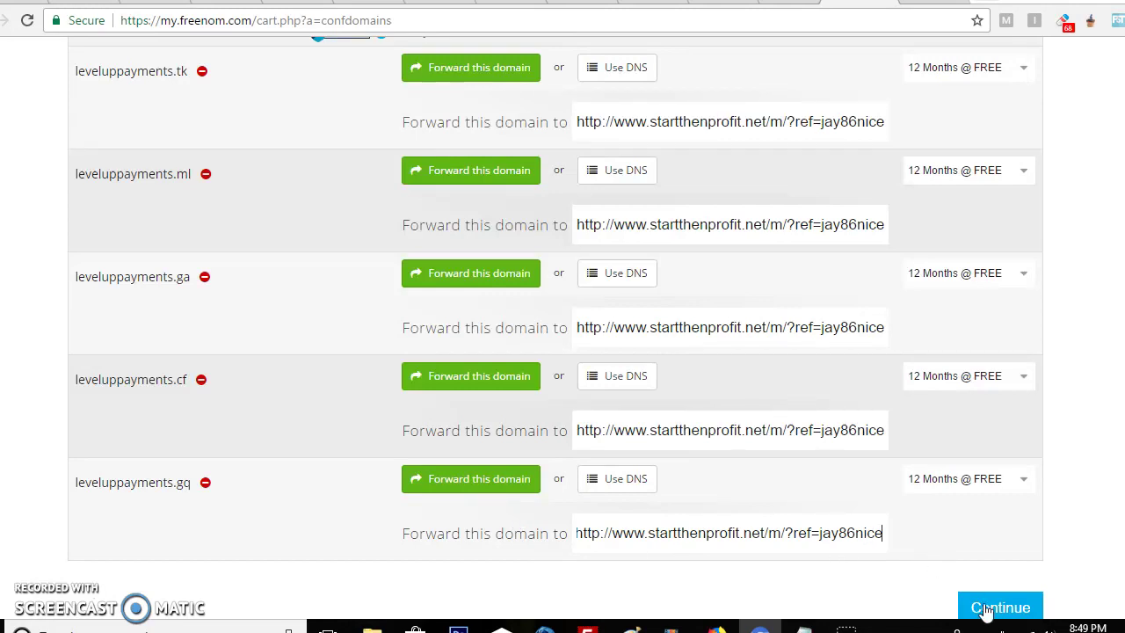
{"action": "scroll", "coordinate": [1032, 447], "scroll_direction": "up", "scroll_amount": 2}
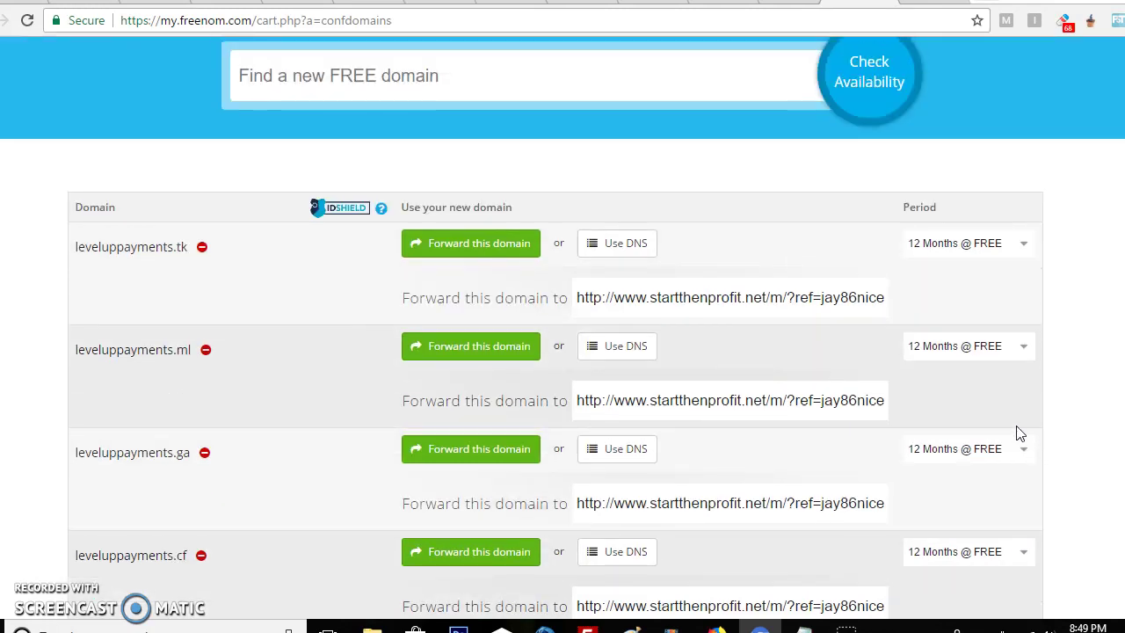
{"action": "scroll", "coordinate": [766, 405], "scroll_direction": "up", "scroll_amount": 1}
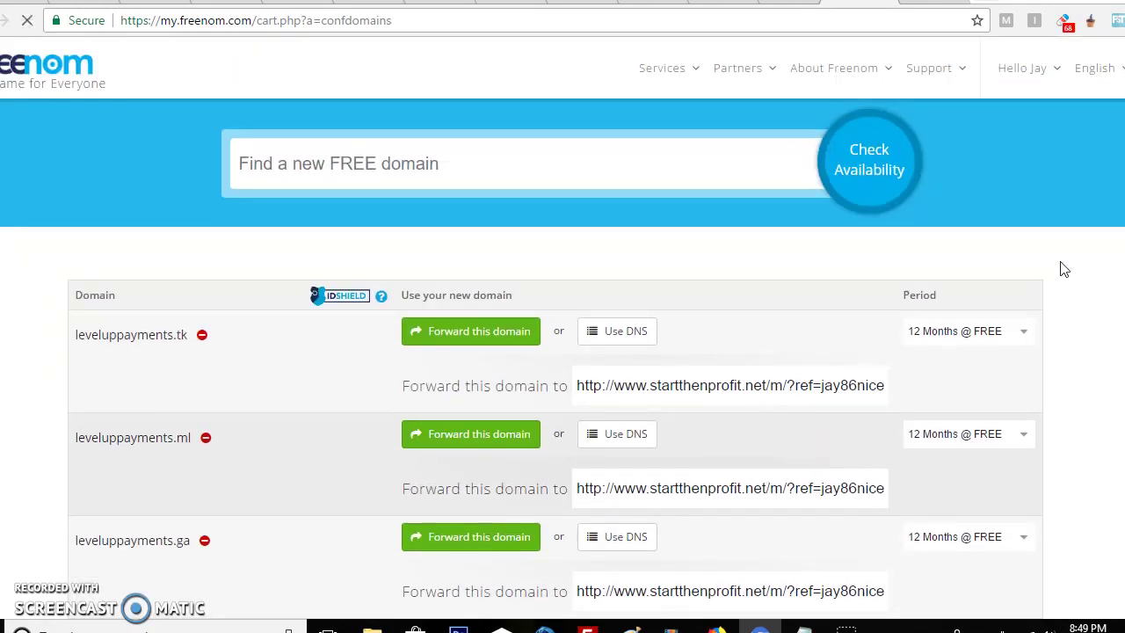
- Review the order and tick the Terms & Conditions checkbox
{"action": "scroll", "coordinate": [1062, 268], "scroll_direction": "down", "scroll_amount": 5}
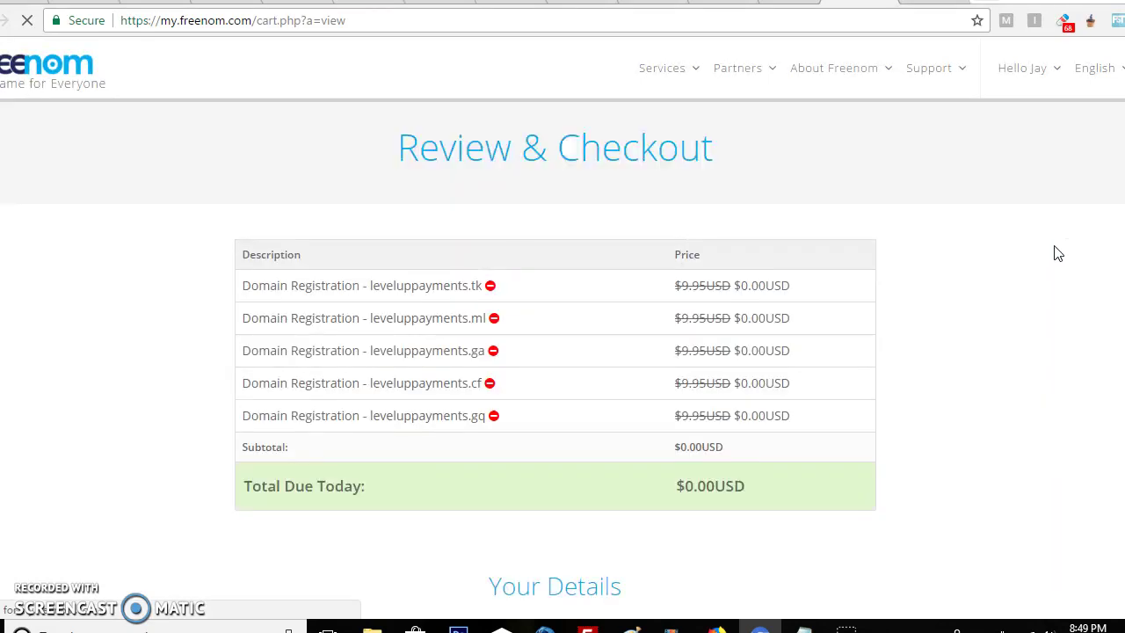
{"action": "scroll", "coordinate": [999, 252], "scroll_direction": "down", "scroll_amount": 1}
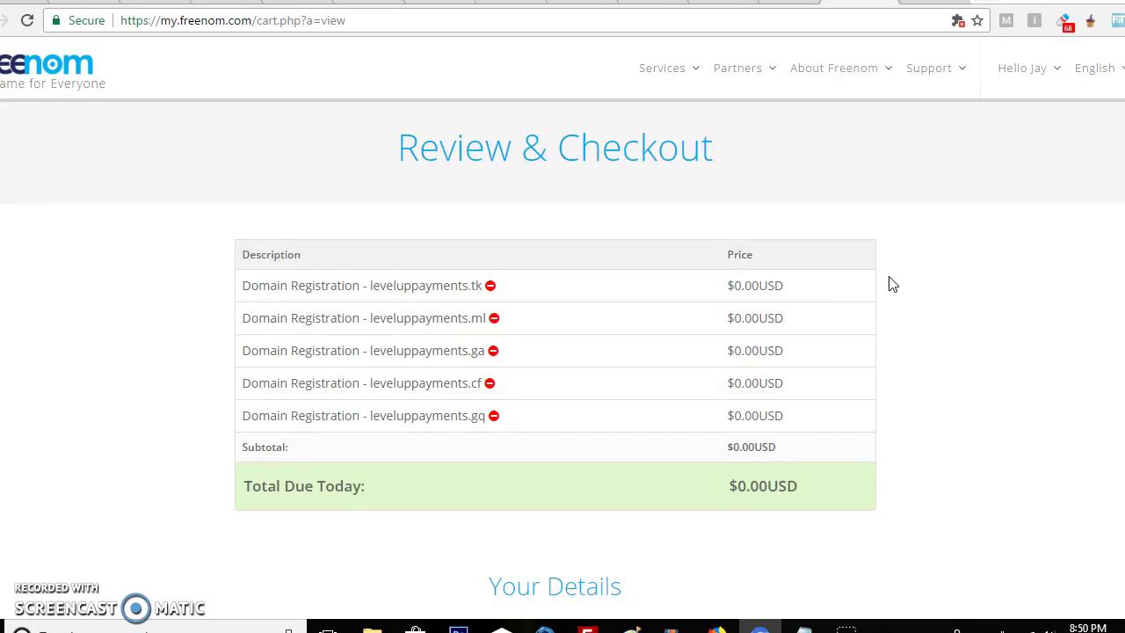
{"action": "scroll", "coordinate": [965, 257], "scroll_direction": "down", "scroll_amount": 2}
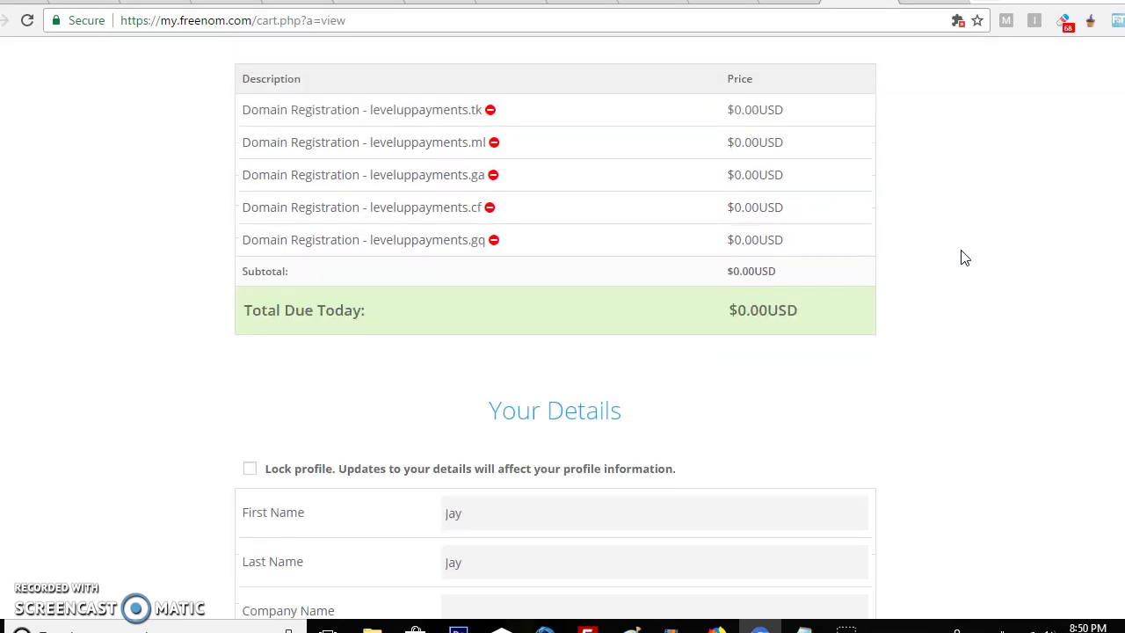
{"action": "scroll", "coordinate": [1020, 256], "scroll_direction": "down", "scroll_amount": 5}
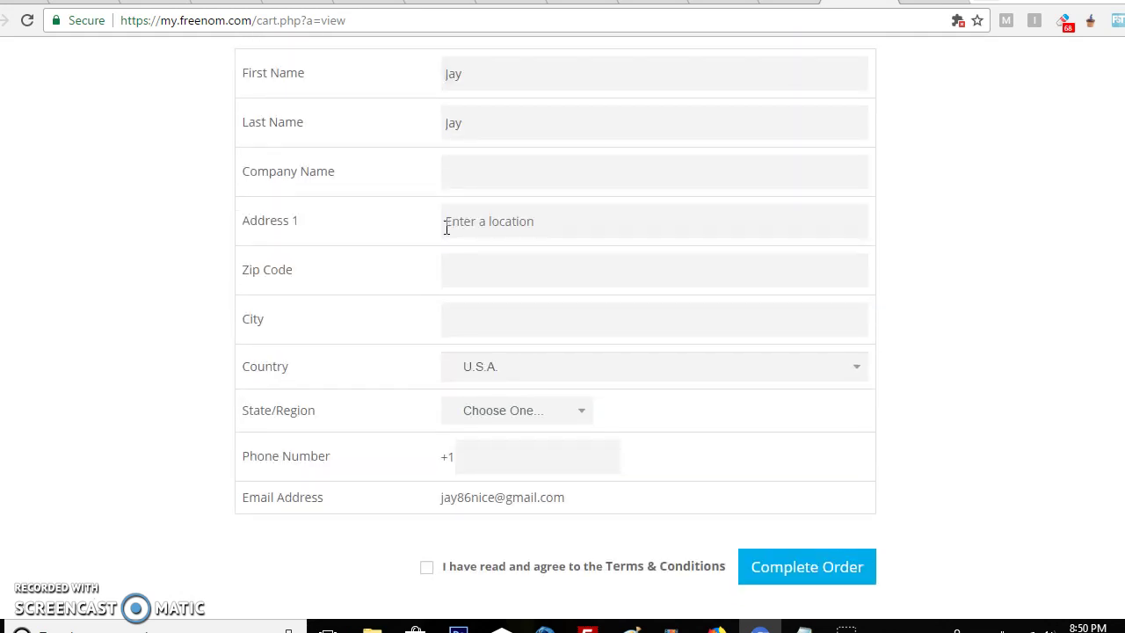
{"action": "scroll", "coordinate": [974, 329], "scroll_direction": "down", "scroll_amount": 2}
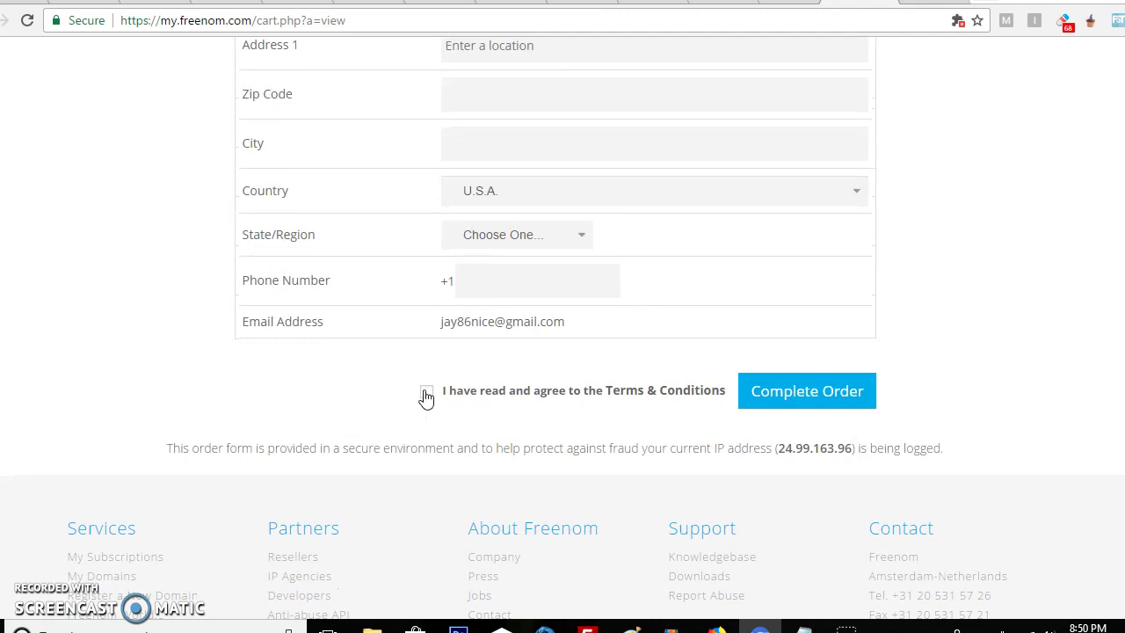
{"action": "left_click", "coordinate": [425, 396]}
- Complete the order and look over the Order Confirmation page
{"action": "scroll", "coordinate": [934, 371], "scroll_direction": "up", "scroll_amount": 7}
{"action": "scroll", "coordinate": [935, 369], "scroll_direction": "down", "scroll_amount": 10}
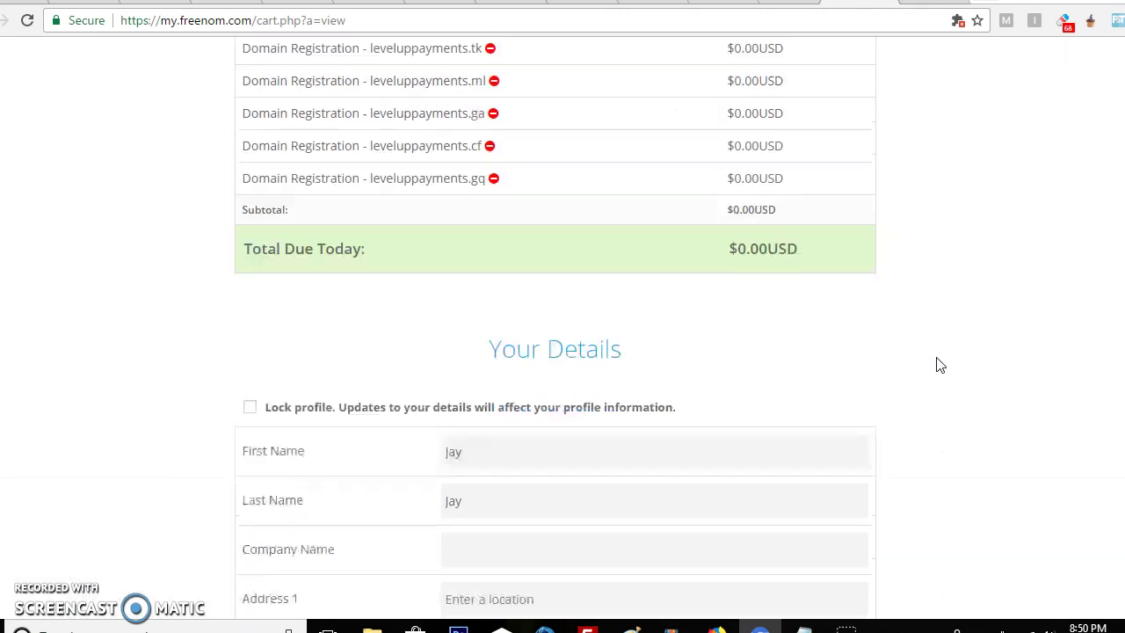
{"action": "left_click", "coordinate": [835, 169]}
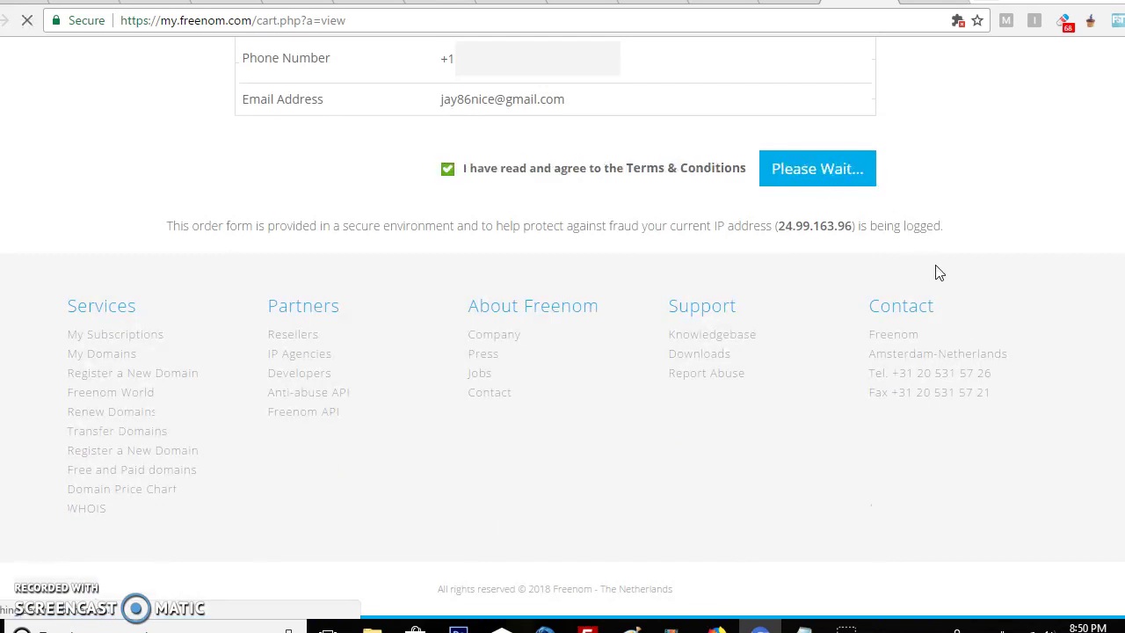
{"action": "scroll", "coordinate": [939, 274], "scroll_direction": "up", "scroll_amount": 3}
{"action": "scroll", "coordinate": [942, 276], "scroll_direction": "up", "scroll_amount": 4}
{"action": "scroll", "coordinate": [942, 276], "scroll_direction": "down", "scroll_amount": 2}
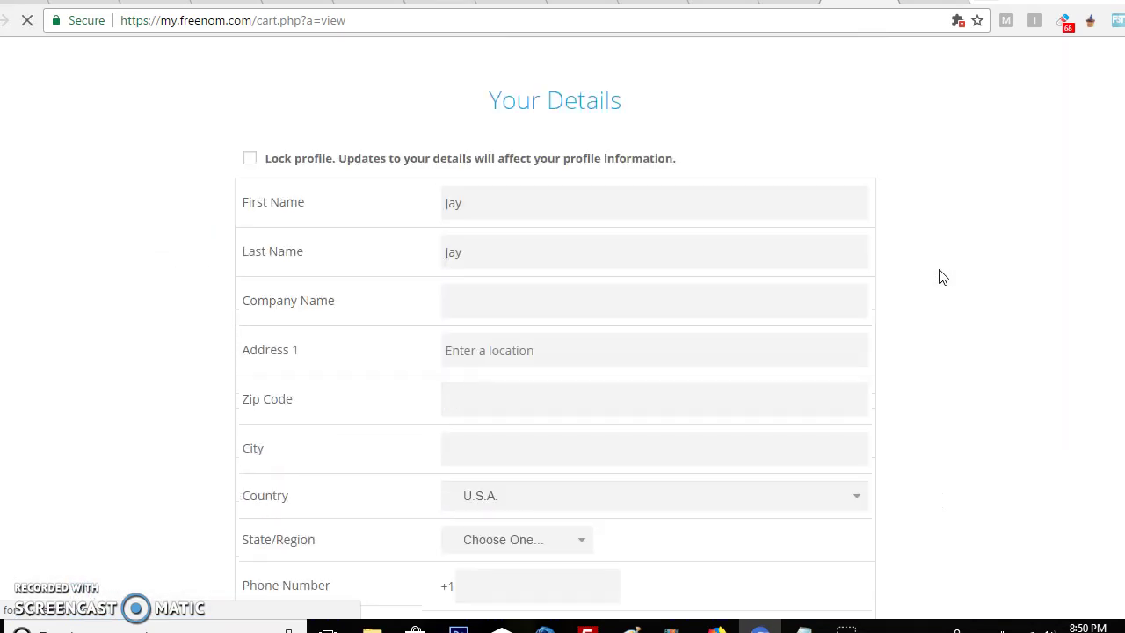
{"action": "scroll", "coordinate": [942, 278], "scroll_direction": "down", "scroll_amount": 1}
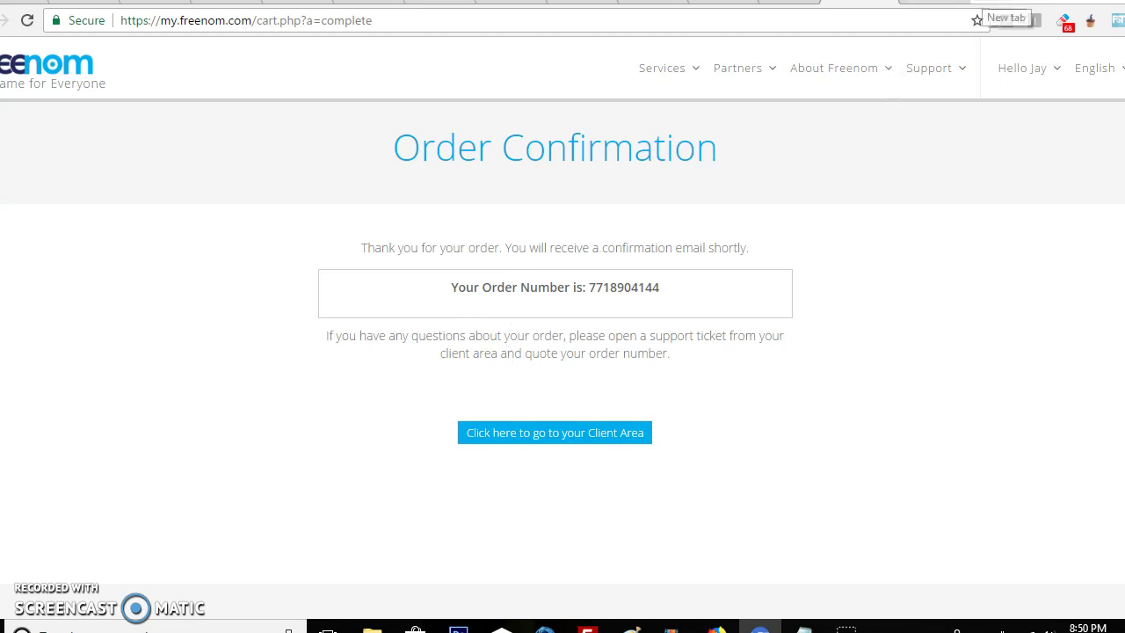
{"action": "key", "text": "ctrl+t"}
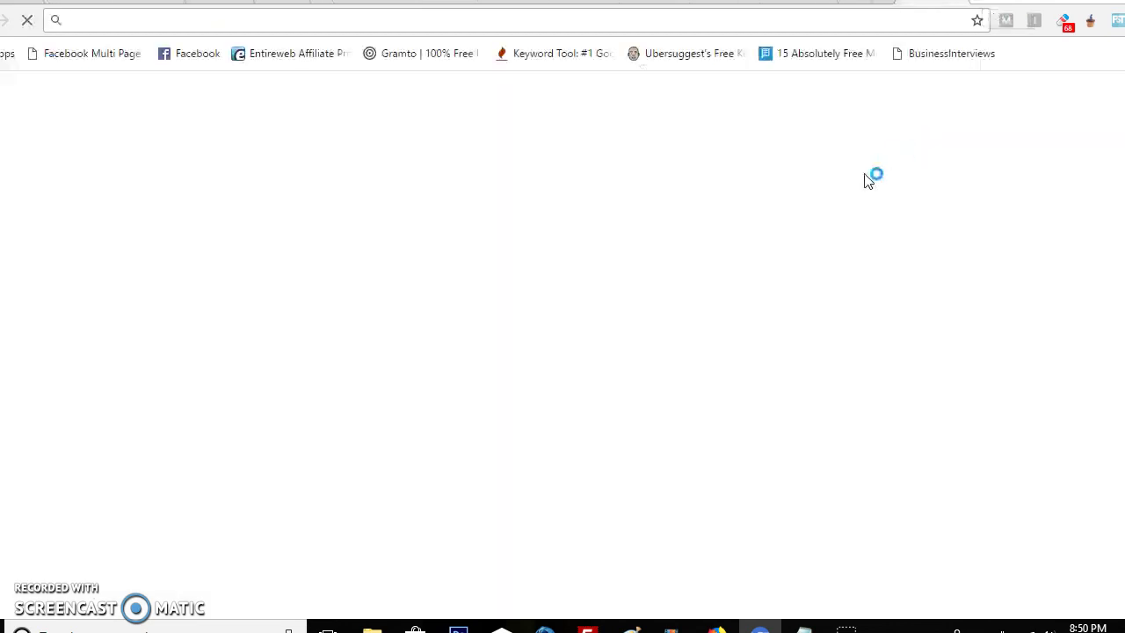
{"action": "type", "text": "level"}
{"action": "key", "text": "BackSpace"}
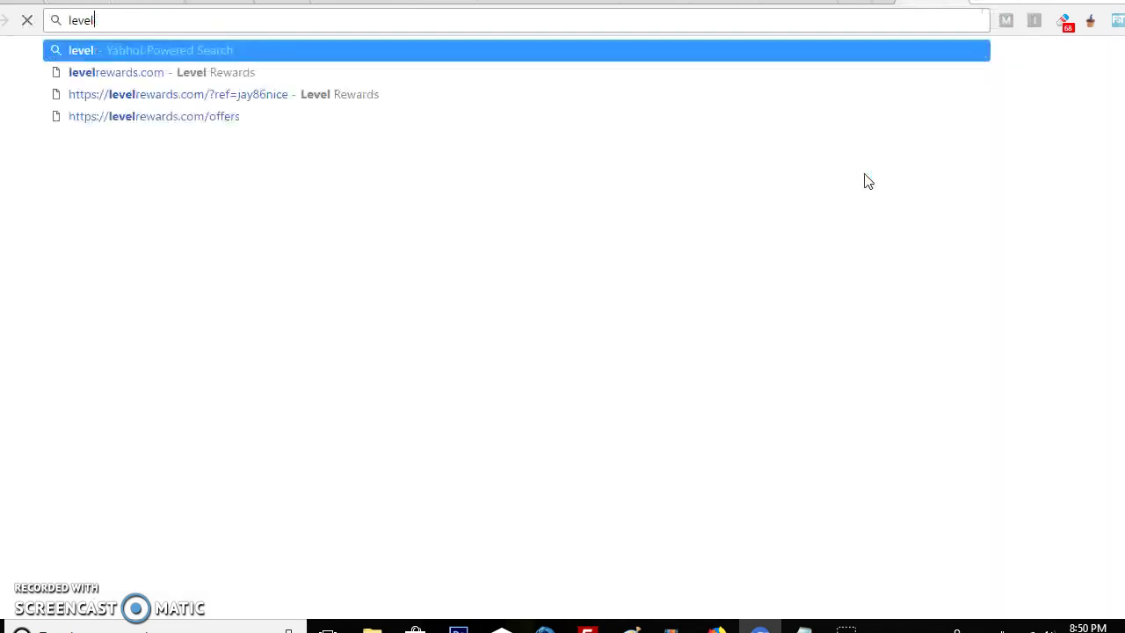
{"action": "type", "text": "uppayments.t"}
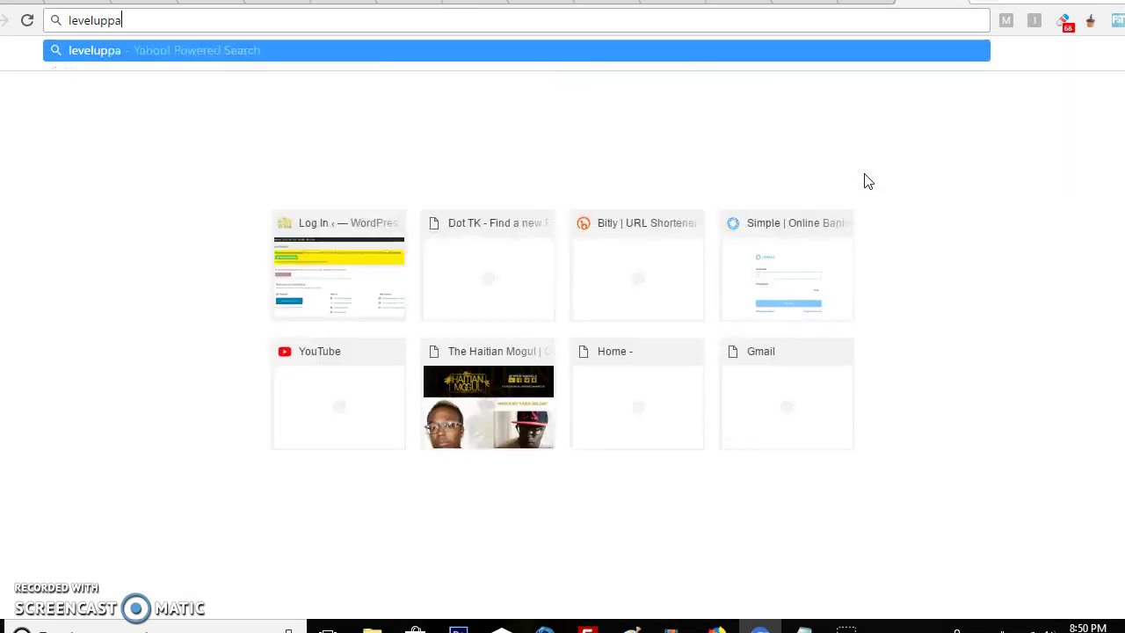
{"action": "type", "text": "k"}
{"action": "key", "text": "Return"}
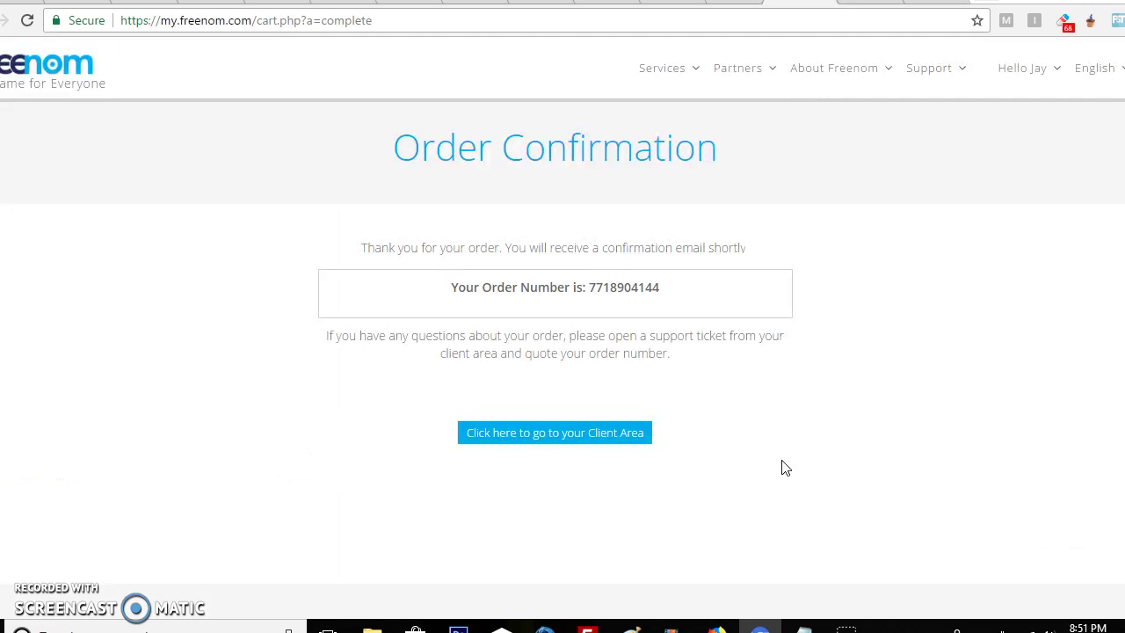
- Go to the Client Area and open Services > My Domains
{"action": "left_click", "coordinate": [567, 437]}
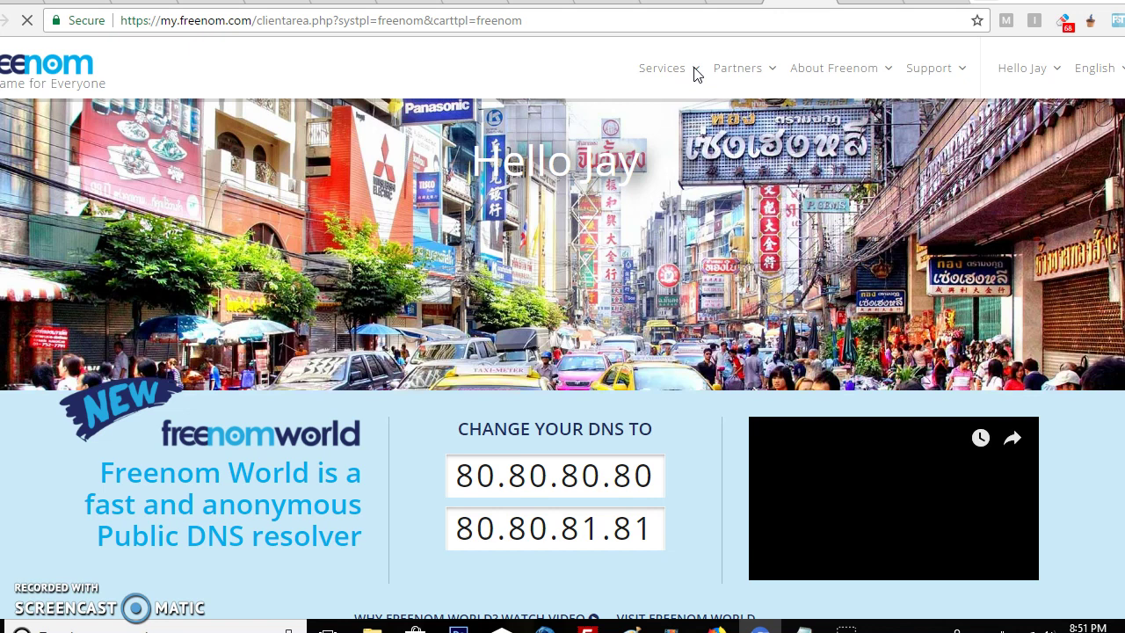
{"action": "left_click", "coordinate": [691, 75]}
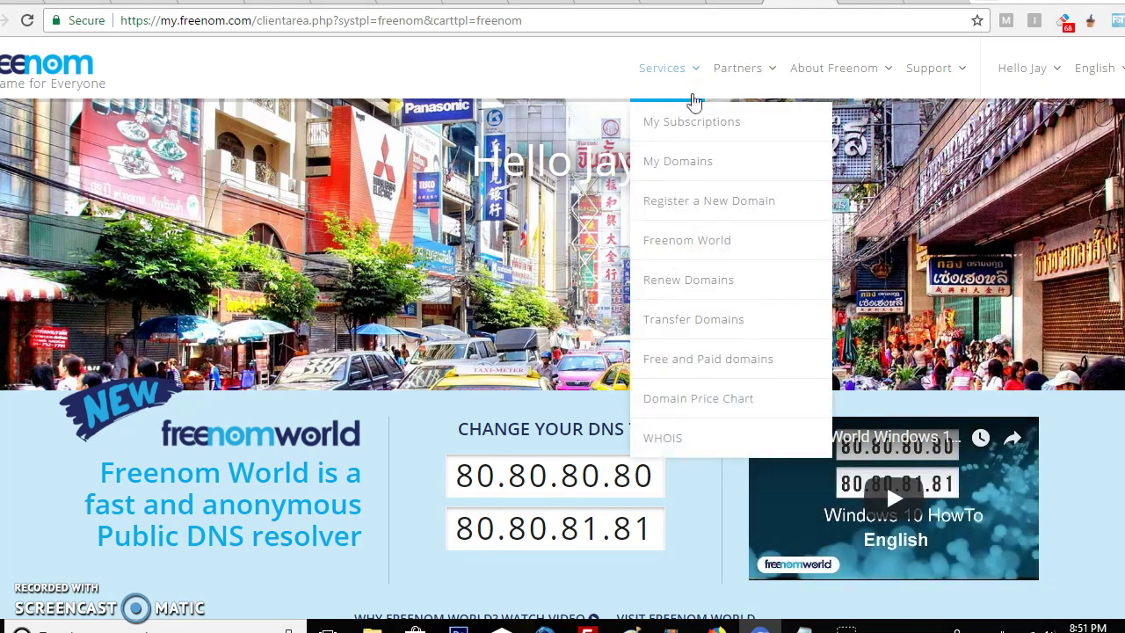
{"action": "left_click", "coordinate": [694, 163]}
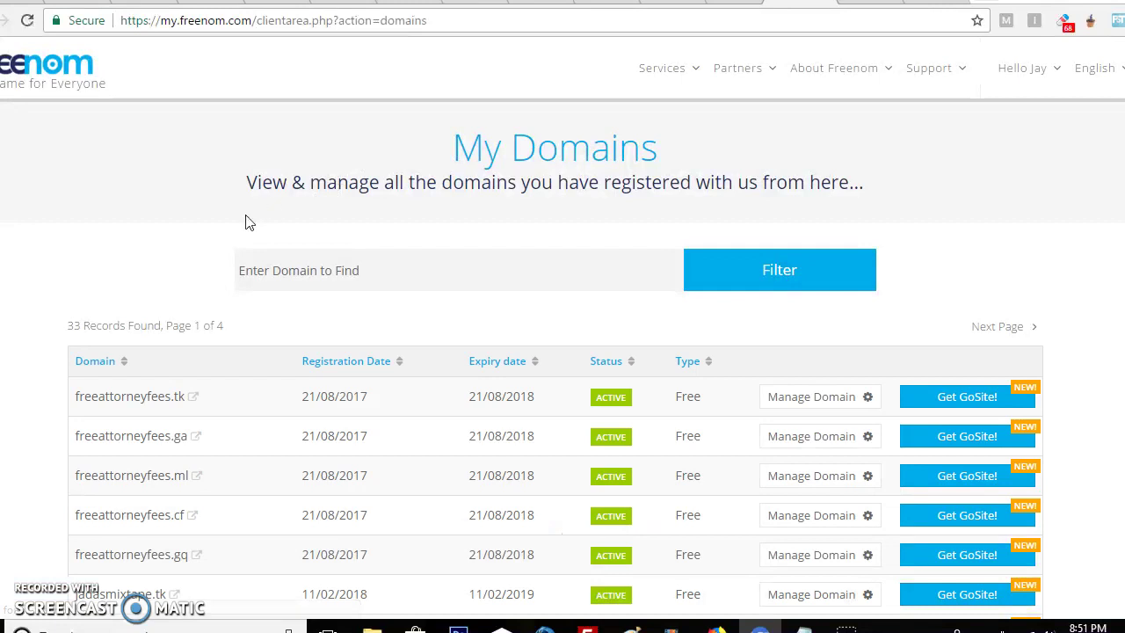
- Find levelupdailypay.tk in the My Domains table and open its website
{"action": "scroll", "coordinate": [172, 236], "scroll_direction": "down", "scroll_amount": 5}
{"action": "scroll", "coordinate": [171, 236], "scroll_direction": "down", "scroll_amount": 2}
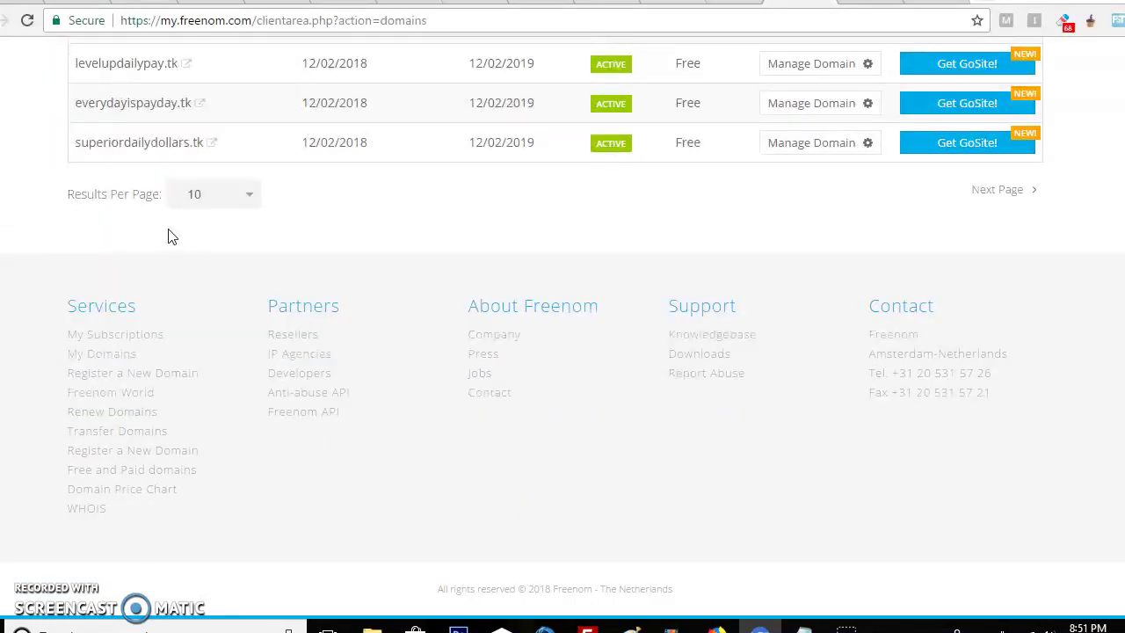
{"action": "scroll", "coordinate": [778, 241], "scroll_direction": "up", "scroll_amount": 2}
{"action": "scroll", "coordinate": [779, 243], "scroll_direction": "down", "scroll_amount": 2}
{"action": "scroll", "coordinate": [778, 244], "scroll_direction": "down", "scroll_amount": 1}
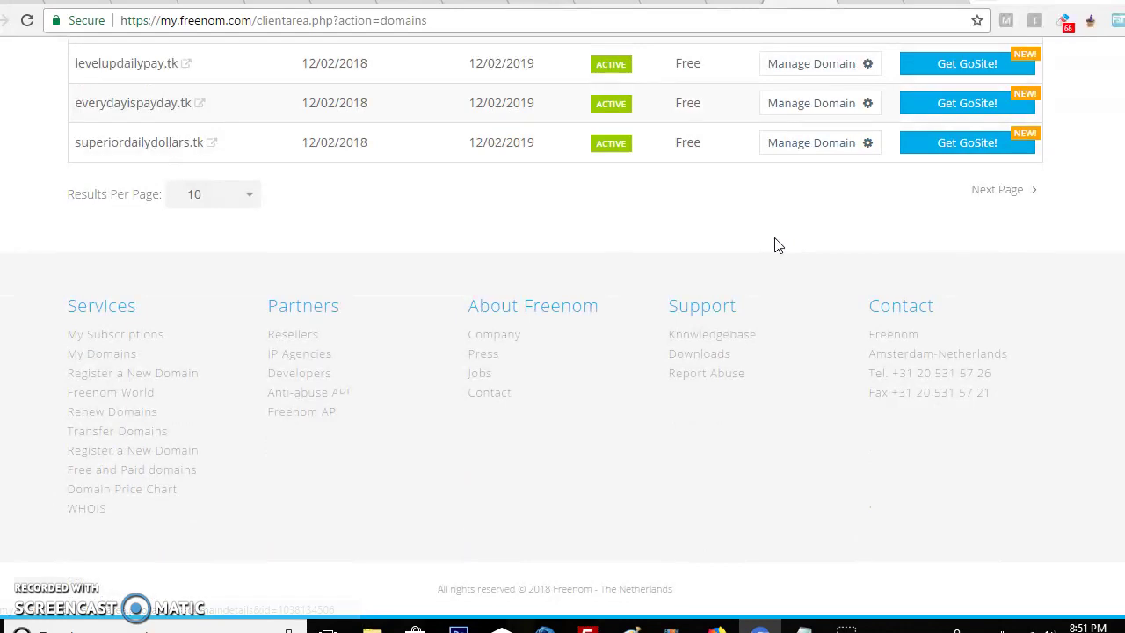
{"action": "left_click", "coordinate": [189, 65]}
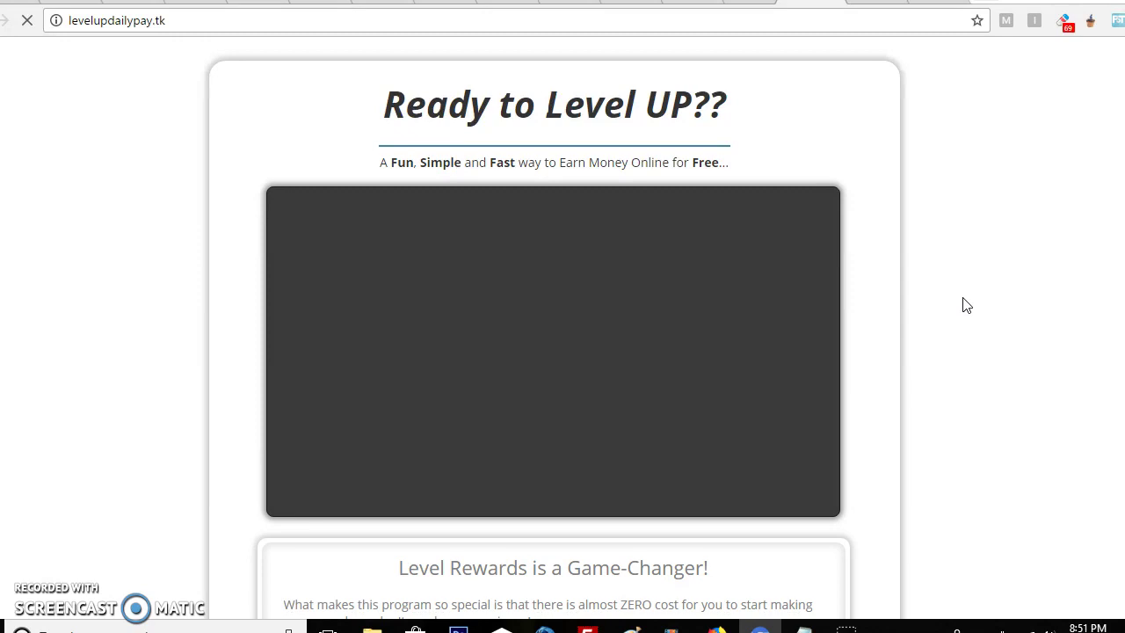
- Play the landing page's Level Rewards video briefly and pause it at 0:04
{"action": "scroll", "coordinate": [967, 305], "scroll_direction": "down", "scroll_amount": 2}
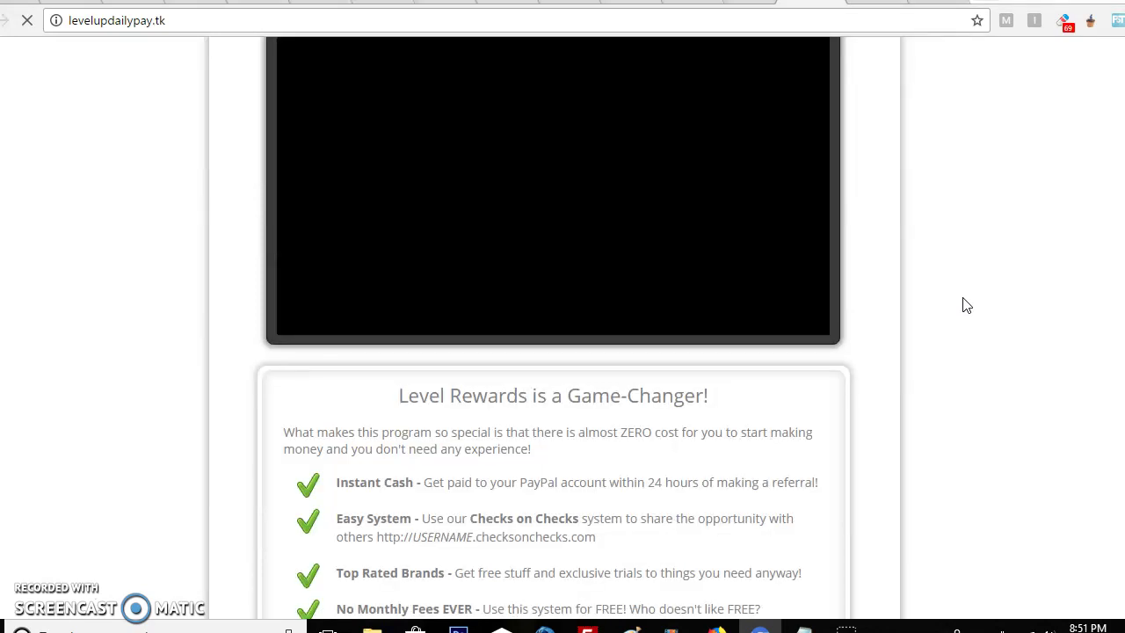
{"action": "scroll", "coordinate": [967, 305], "scroll_direction": "up", "scroll_amount": 2}
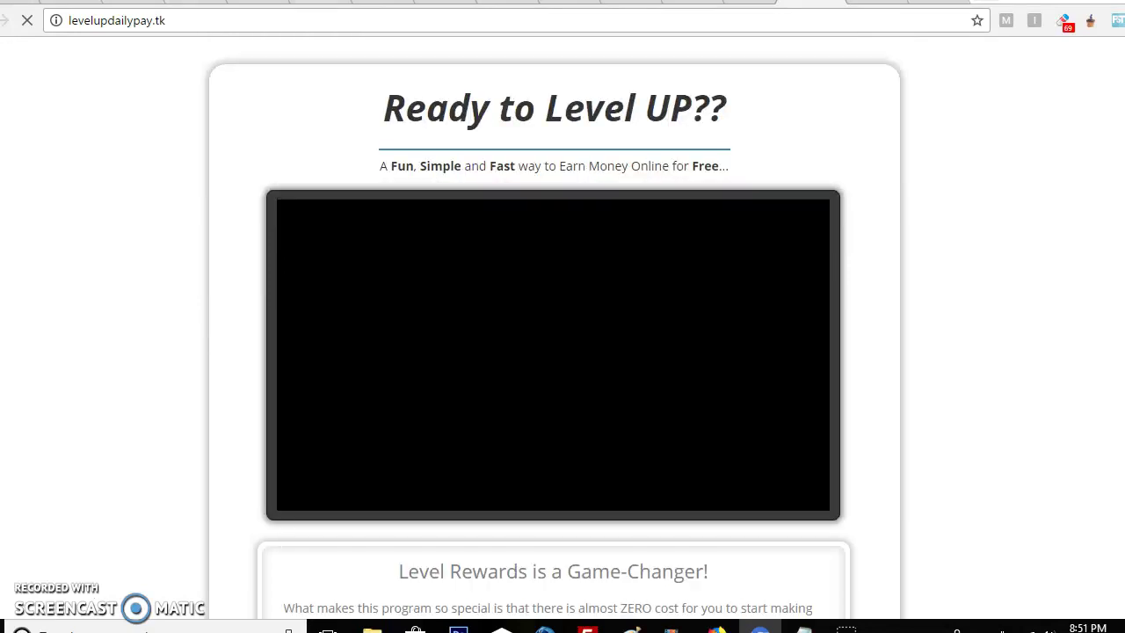
{"action": "left_click", "coordinate": [366, 21]}
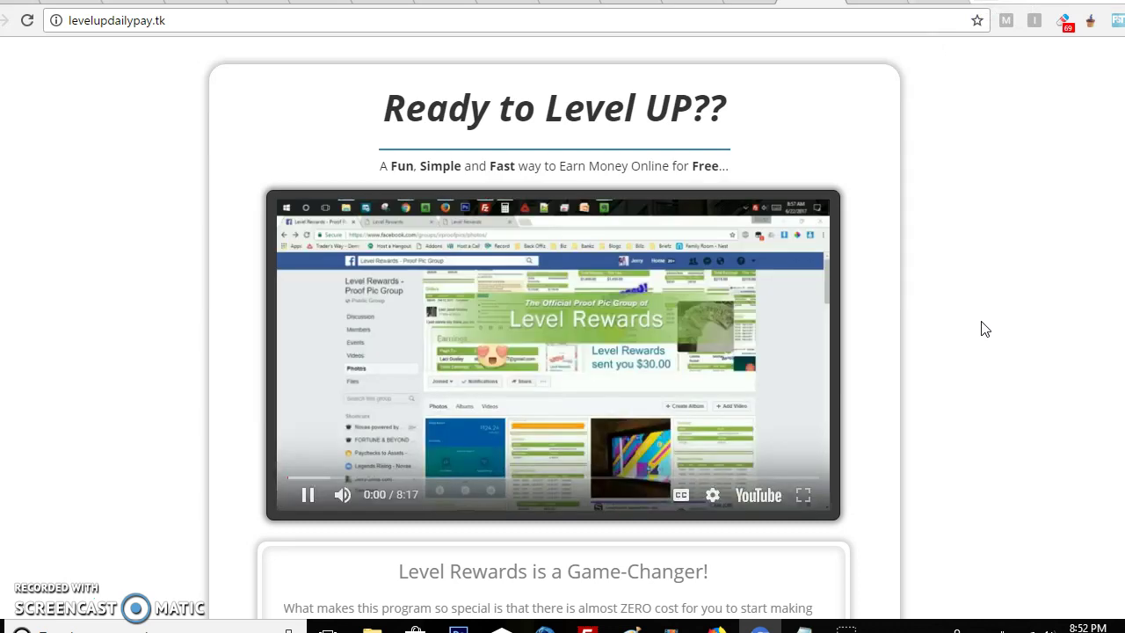
{"action": "scroll", "coordinate": [601, 376], "scroll_direction": "down", "scroll_amount": 2}
{"action": "scroll", "coordinate": [602, 376], "scroll_direction": "down", "scroll_amount": 1}
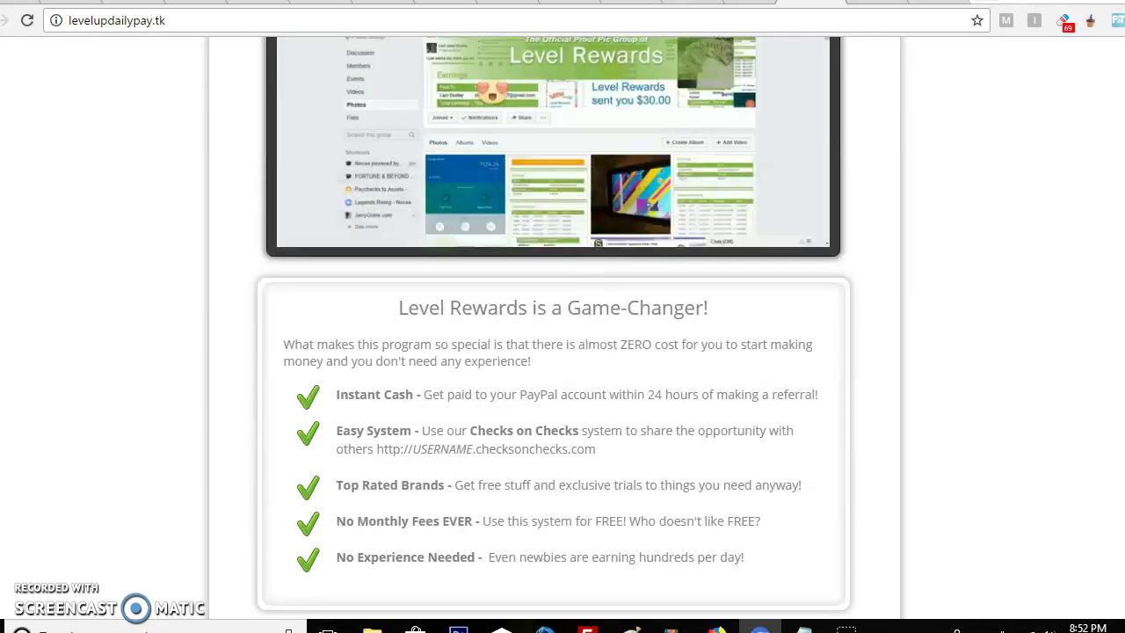
{"action": "left_click", "coordinate": [627, 125]}
- Scroll through the rest of the levelupdailypay.tk landing page and back to the top
{"action": "scroll", "coordinate": [1049, 264], "scroll_direction": "down", "scroll_amount": 1}
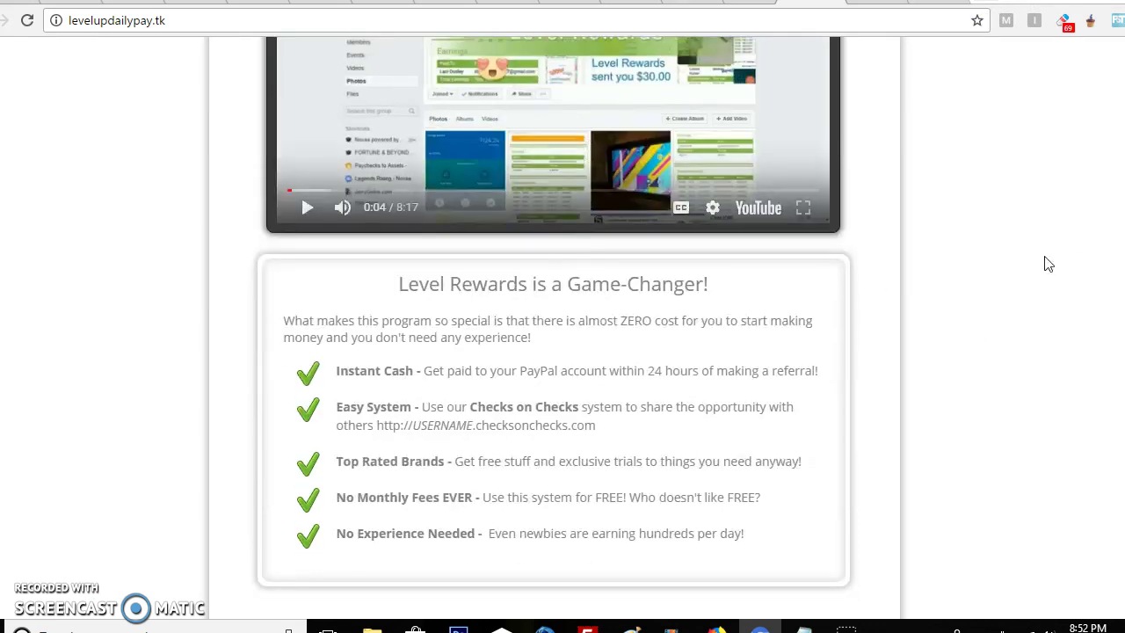
{"action": "scroll", "coordinate": [1049, 263], "scroll_direction": "down", "scroll_amount": 8}
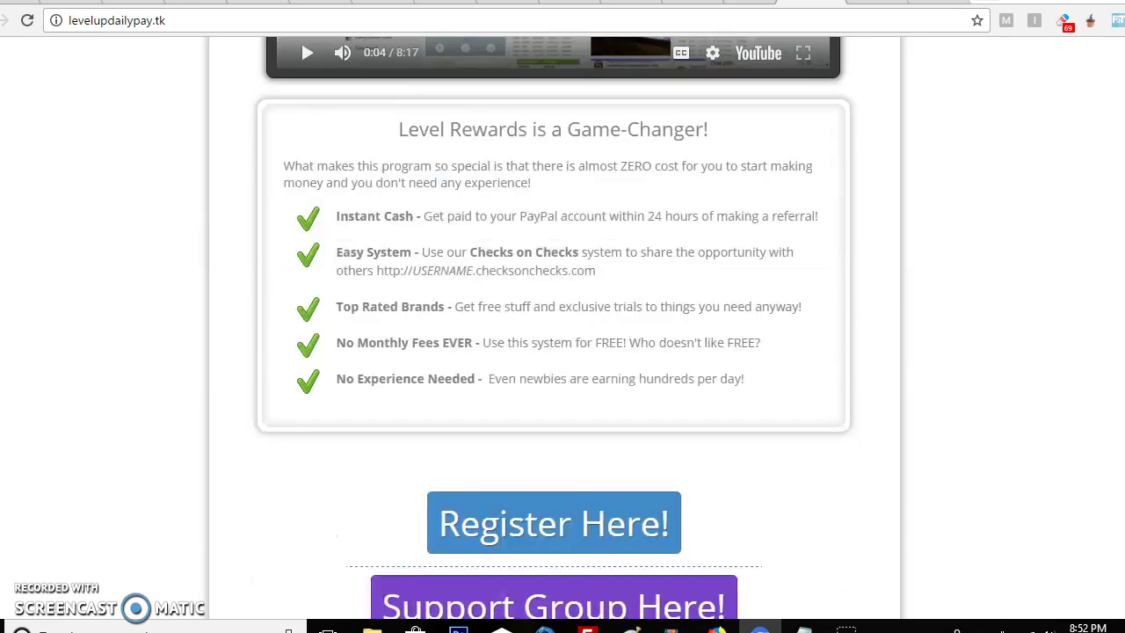
{"action": "scroll", "coordinate": [553, 325], "scroll_direction": "down", "scroll_amount": 14}
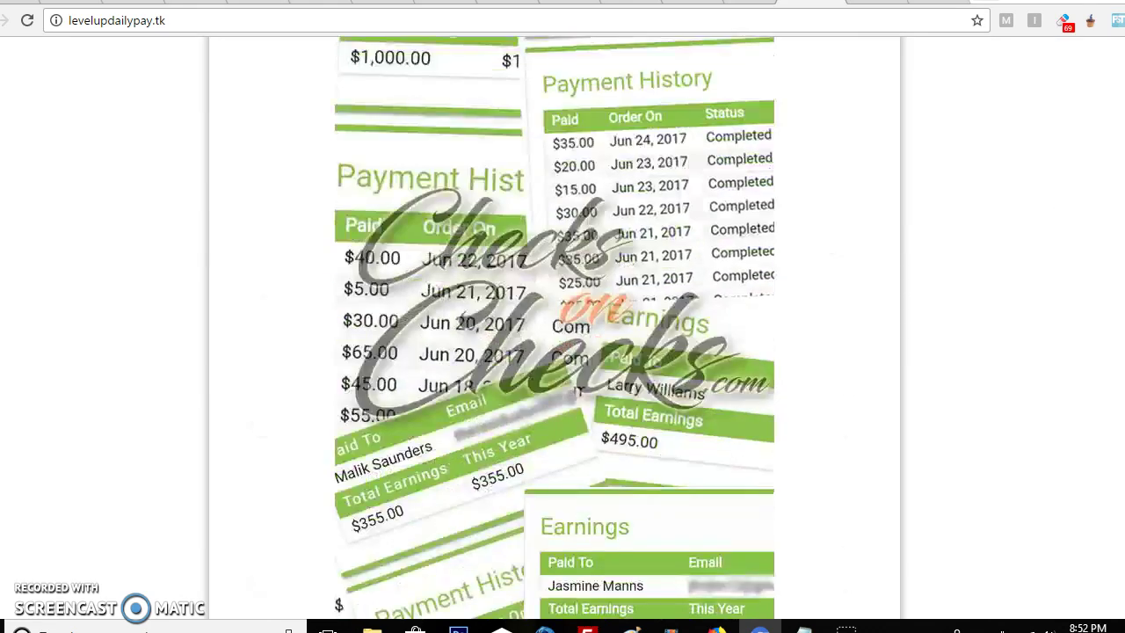
{"action": "scroll", "coordinate": [554, 325], "scroll_direction": "down", "scroll_amount": 15}
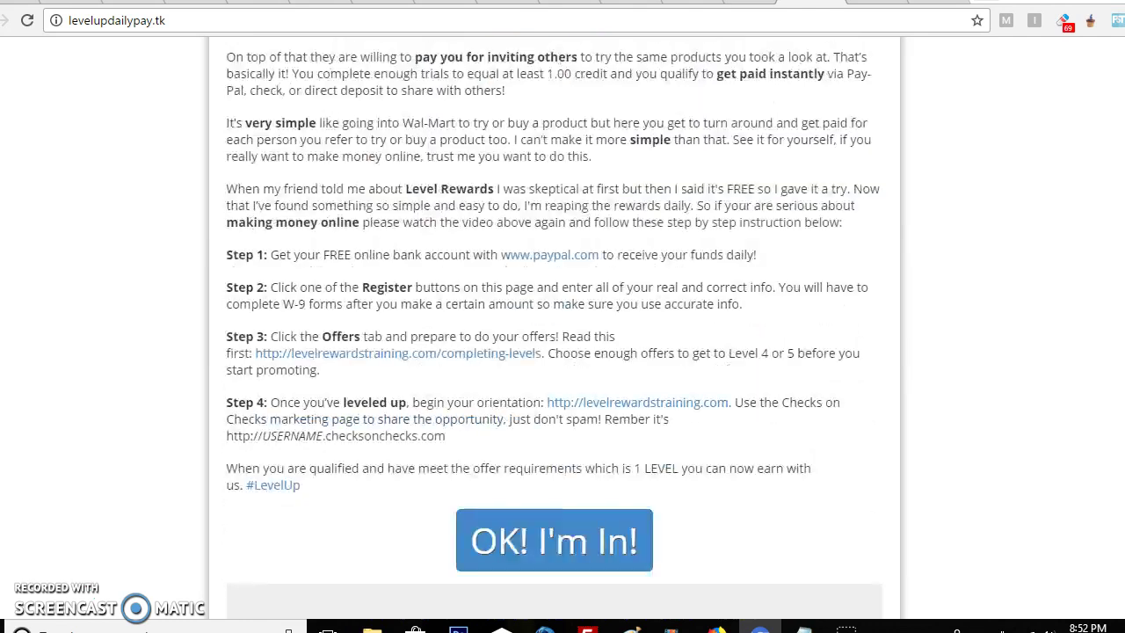
{"action": "scroll", "coordinate": [554, 326], "scroll_direction": "up", "scroll_amount": 8}
{"action": "scroll", "coordinate": [1122, 50], "scroll_direction": "up", "scroll_amount": 20}
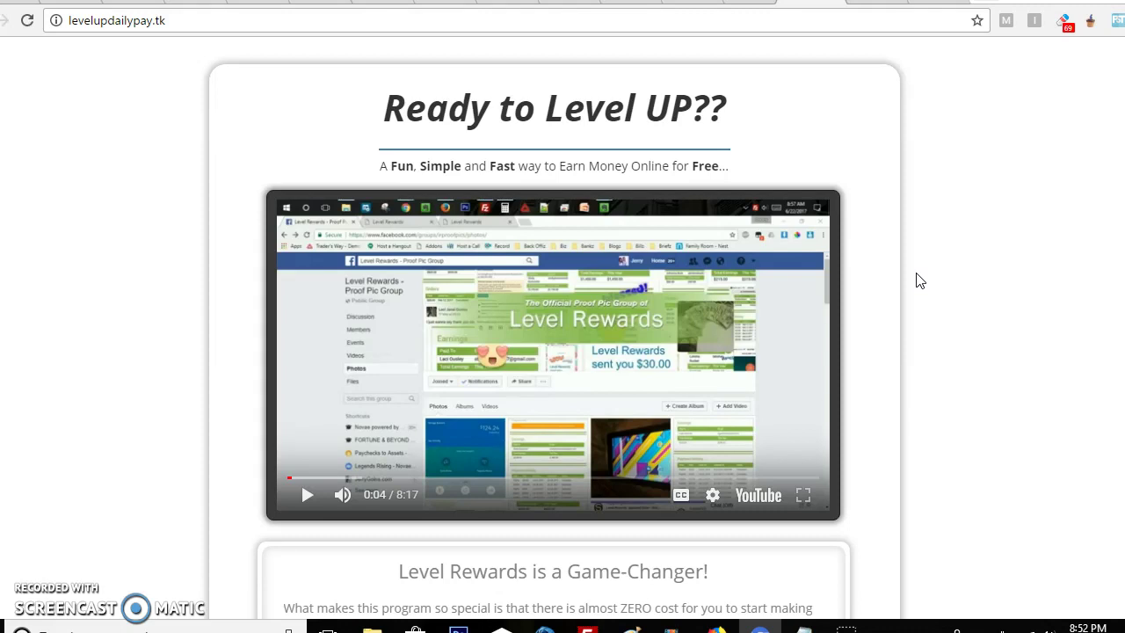
{"action": "left_click", "coordinate": [206, 21]}
{"action": "left_click", "coordinate": [207, 27]}
- Load leveluppayments.tk in Chrome and reload it to show the Every Day is Payday page
{"action": "left_click_drag", "start_coordinate": [168, 21], "coordinate": [160, 27]}
{"action": "key", "text": "ctrl+a"}
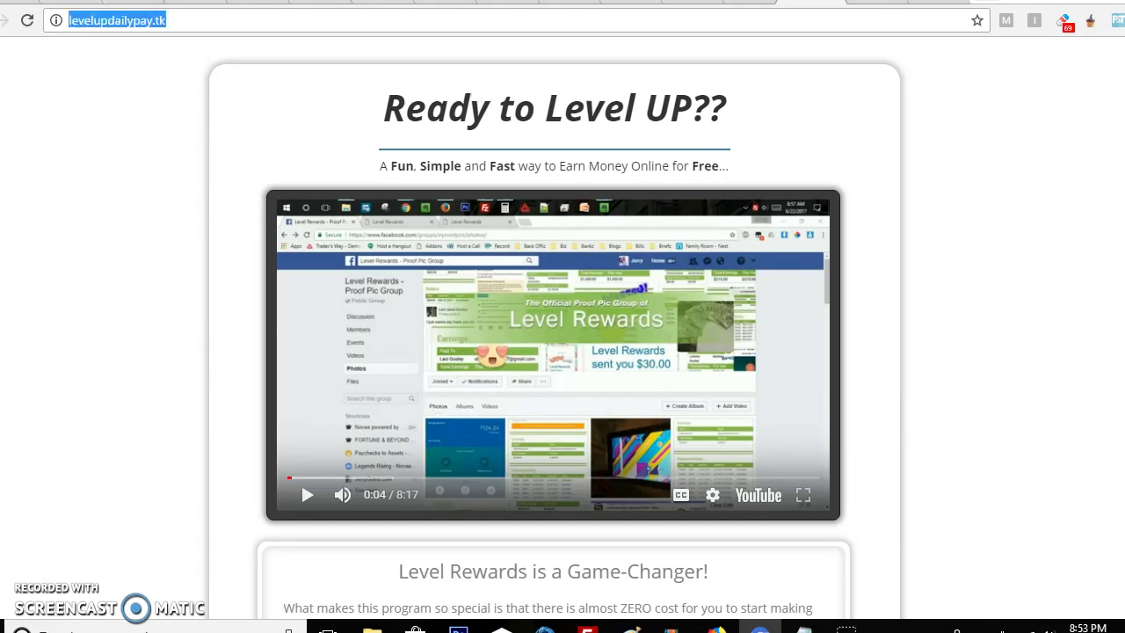
{"action": "type", "text": "leveluppayments.tk"}
{"action": "key", "text": "Return"}
{"action": "left_click", "coordinate": [250, 20]}
{"action": "key", "text": "Return"}
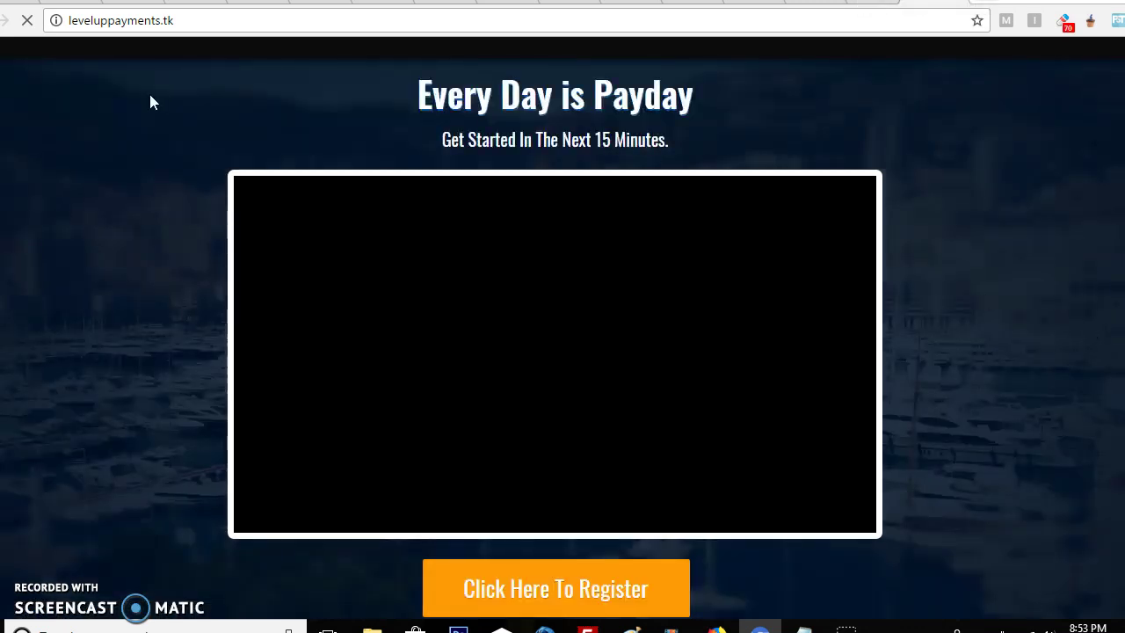
{"action": "left_click", "coordinate": [256, 21]}
{"action": "left_click", "coordinate": [256, 20]}
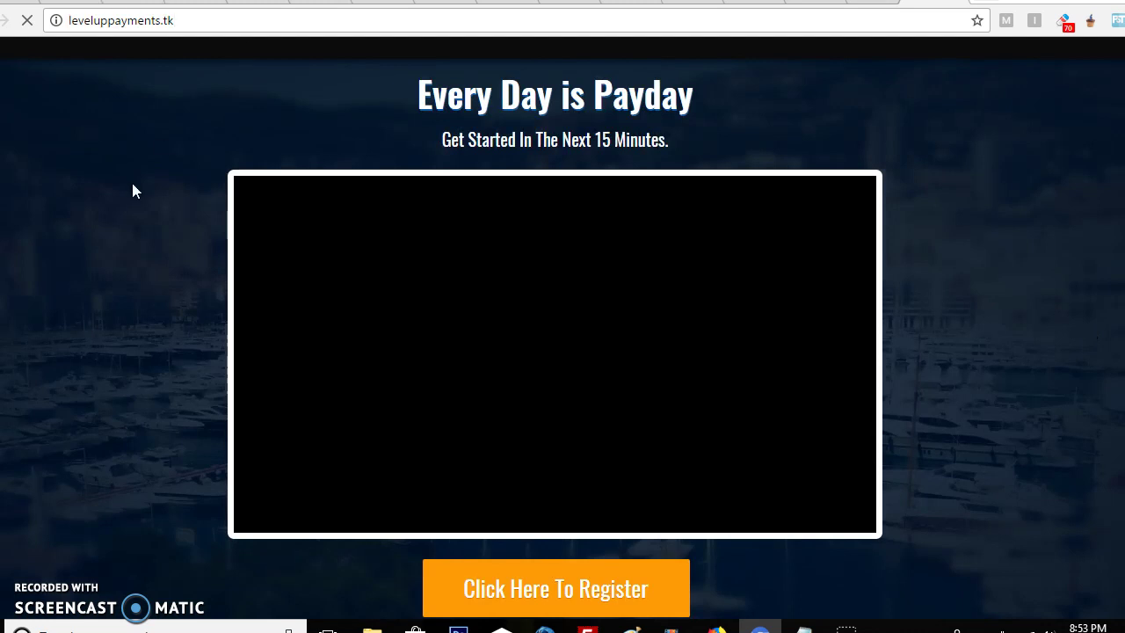